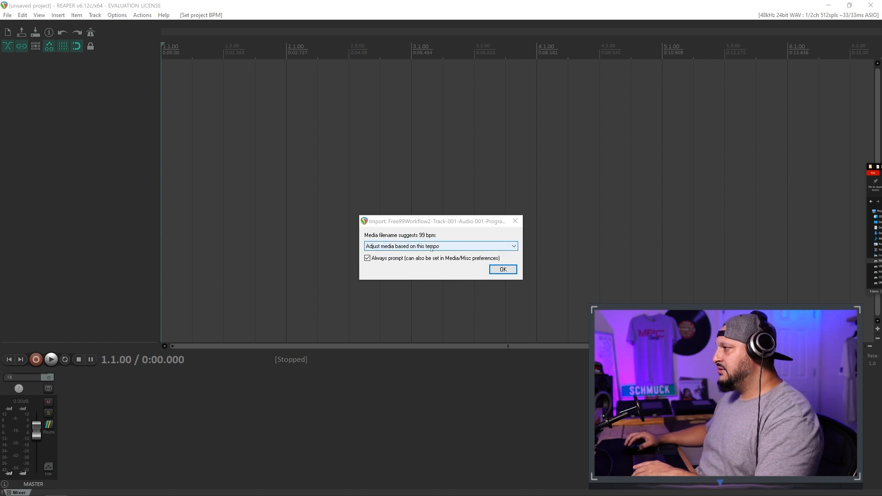
Import the media files, ignoring the tempo suggested by the filename and placing the items on separate tracks.
{"action": "left_click", "coordinate": [416, 247]}
{"action": "left_click", "coordinate": [383, 261]}
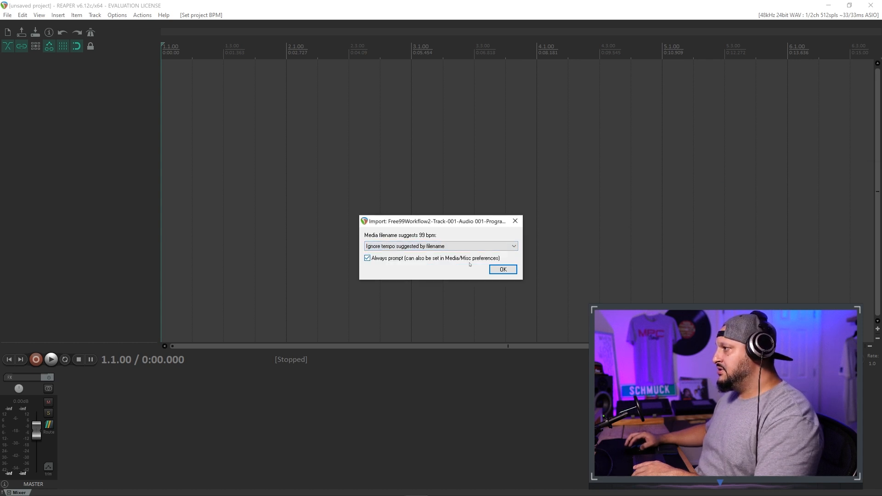
{"action": "left_click", "coordinate": [495, 270]}
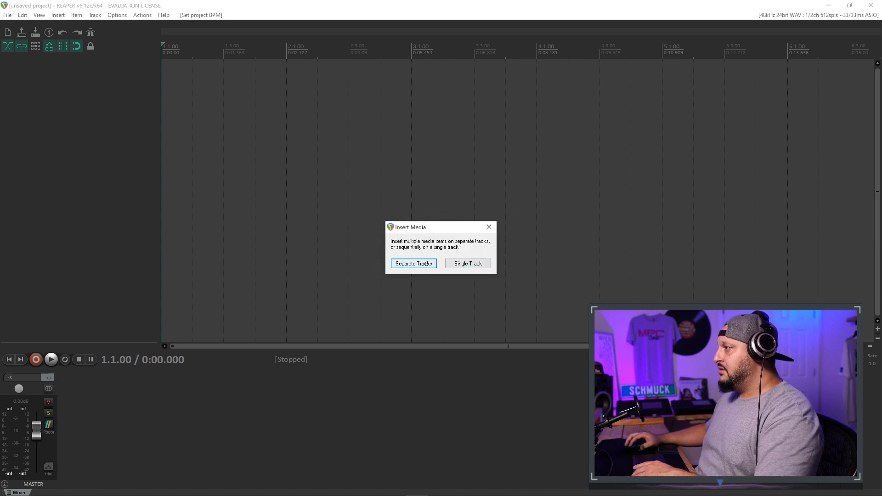
{"action": "left_click", "coordinate": [417, 263]}
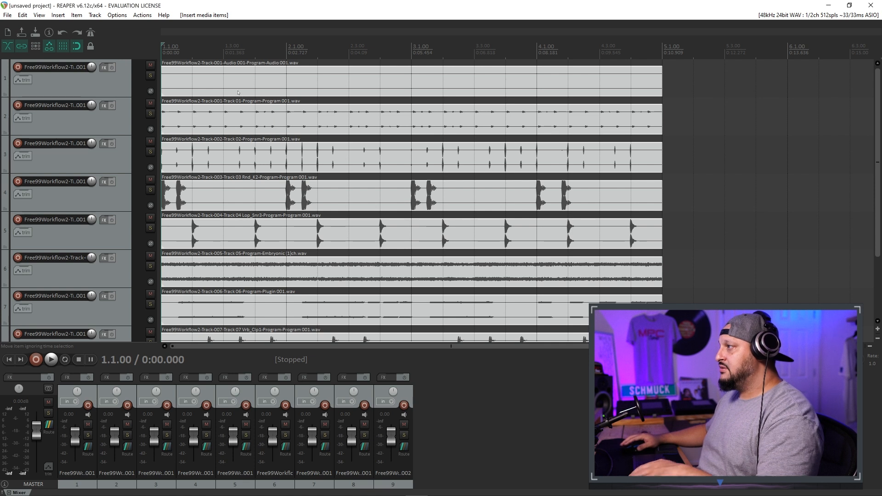
Delete the silent Audio 001 clip and its empty track at the top of the track list.
{"action": "left_click", "coordinate": [223, 93]}
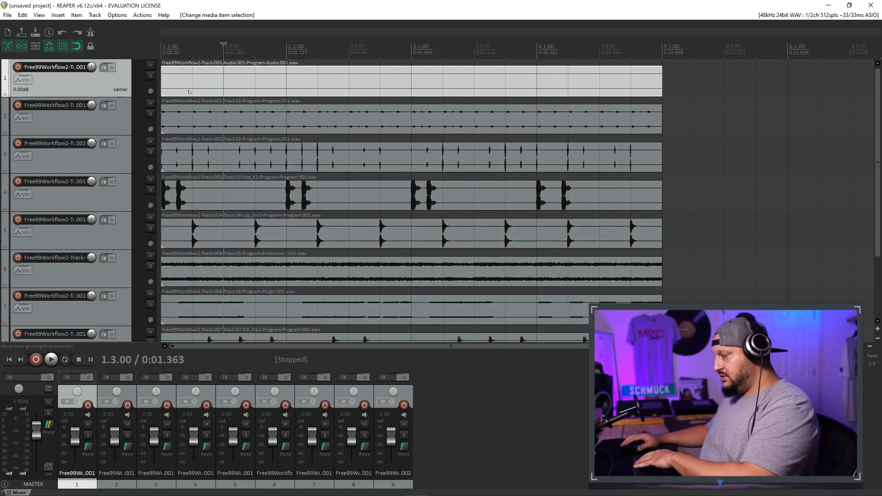
{"action": "key", "text": "Delete"}
{"action": "key", "text": "Delete"}
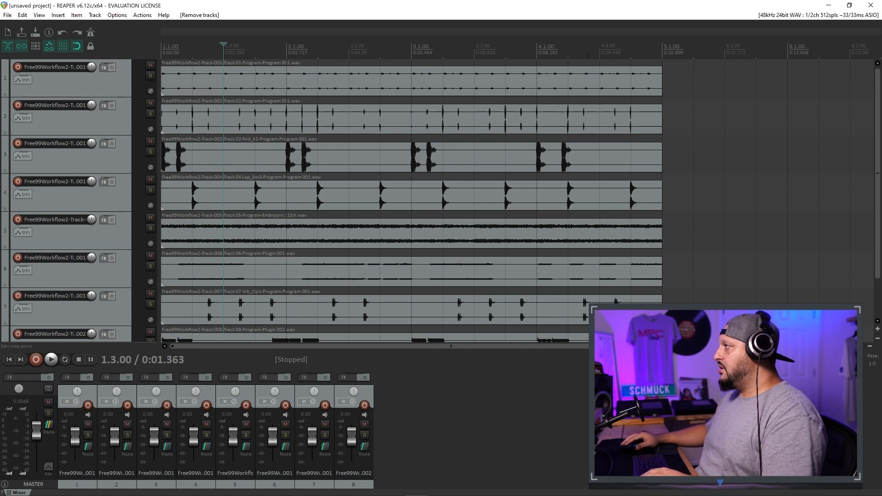
Select all eight tracks and set them to random colors.
{"action": "scroll", "coordinate": [260, 245], "scroll_direction": "down", "scroll_amount": 4}
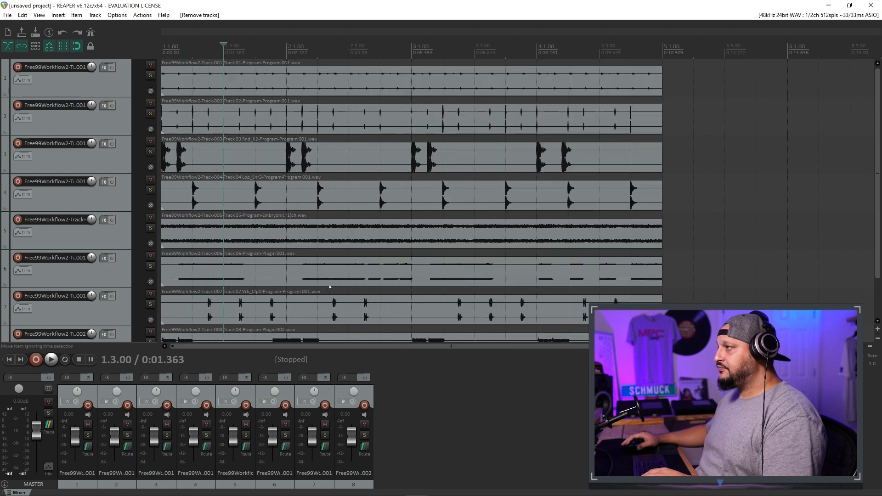
{"action": "left_click", "coordinate": [105, 85]}
{"action": "scroll", "coordinate": [112, 145], "scroll_direction": "down", "scroll_amount": 2}
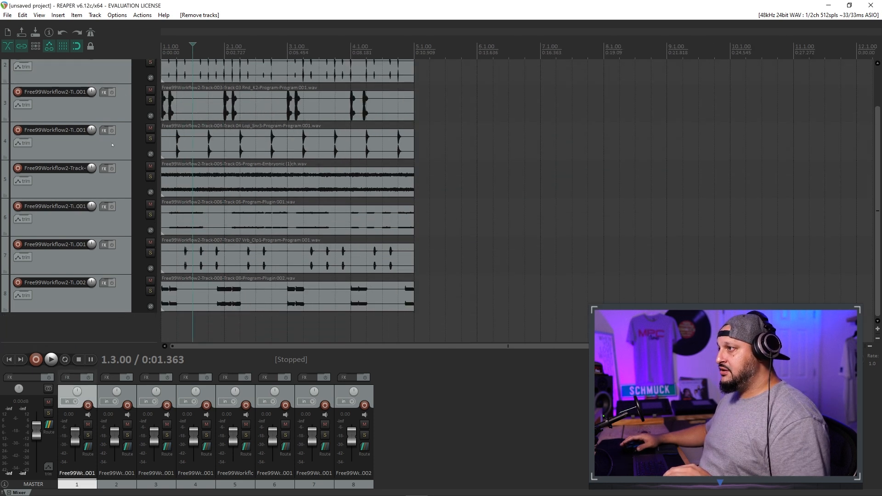
{"action": "left_click", "coordinate": [86, 302], "text": "shift"}
{"action": "scroll", "coordinate": [113, 266], "scroll_direction": "up", "scroll_amount": 2}
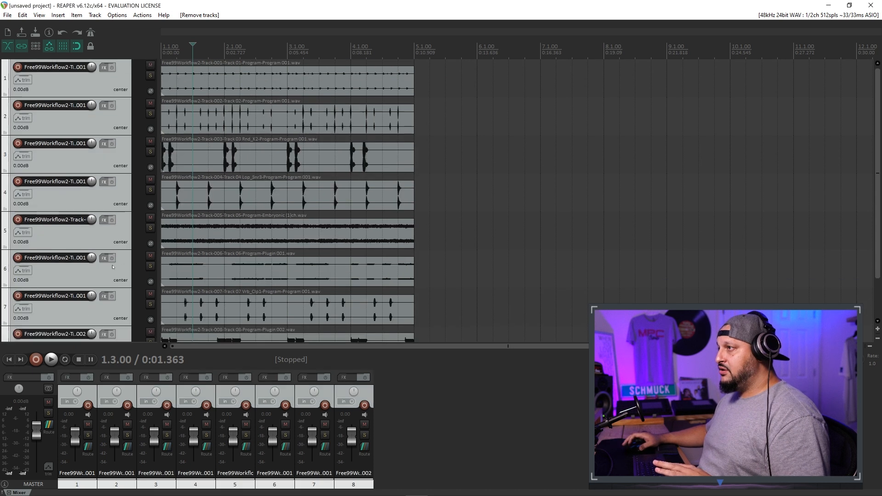
{"action": "right_click", "coordinate": [106, 166]}
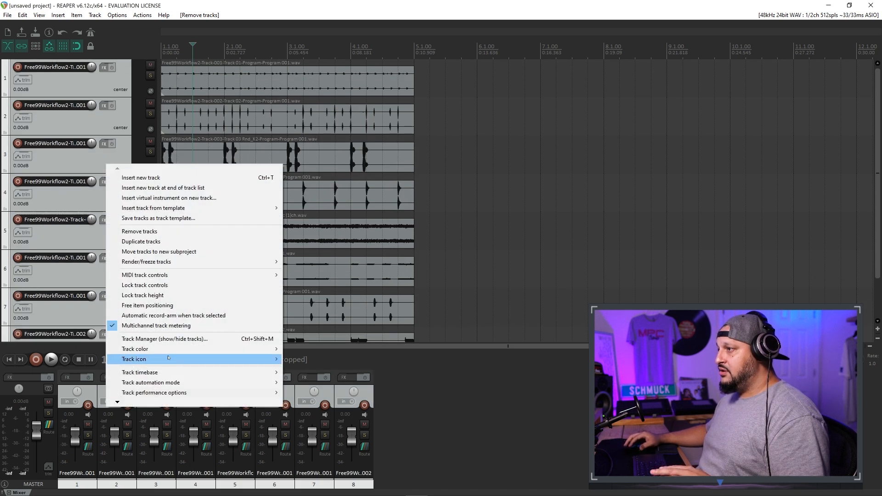
{"action": "mouse_move", "coordinate": [178, 354]}
{"action": "left_click", "coordinate": [321, 361]}
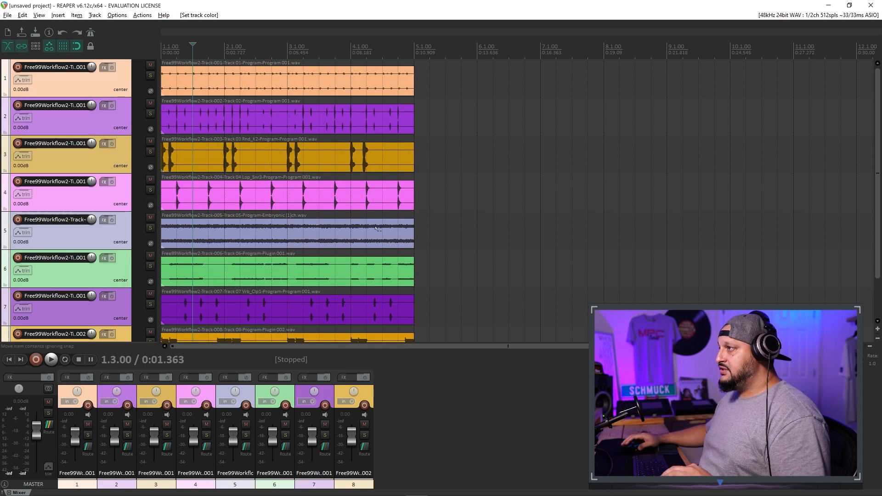
Give the selected tracks a different set of random colors.
{"action": "scroll", "coordinate": [117, 235], "scroll_direction": "down", "scroll_amount": 1}
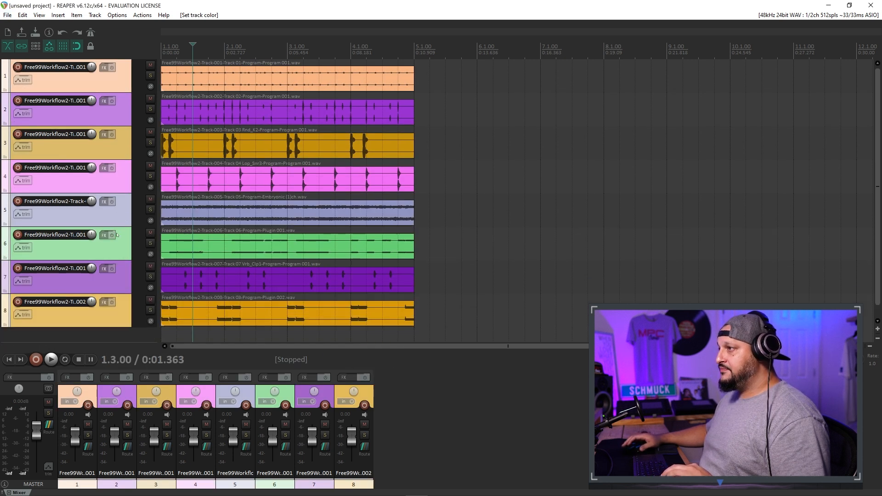
{"action": "scroll", "coordinate": [115, 231], "scroll_direction": "down", "scroll_amount": 1}
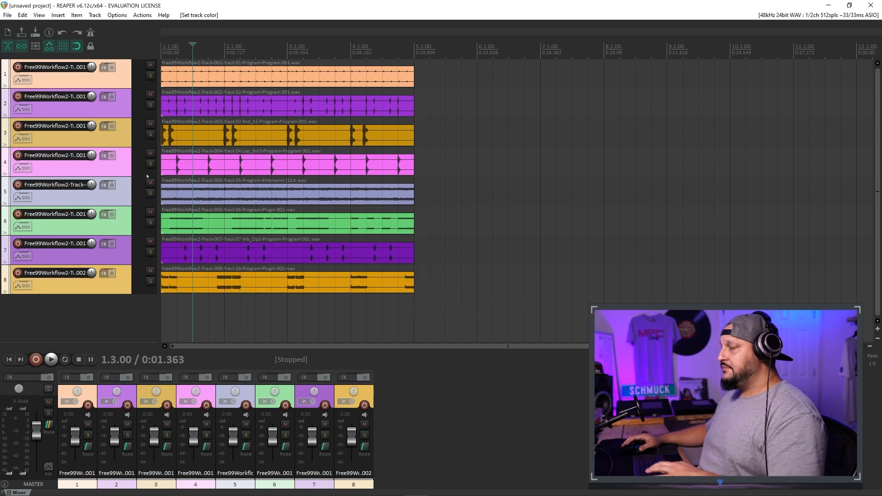
{"action": "right_click", "coordinate": [109, 142]}
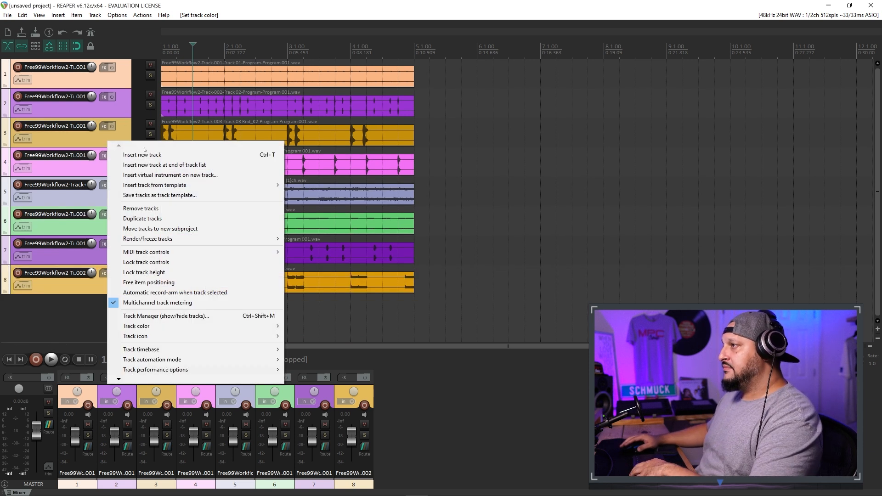
{"action": "mouse_move", "coordinate": [258, 327]}
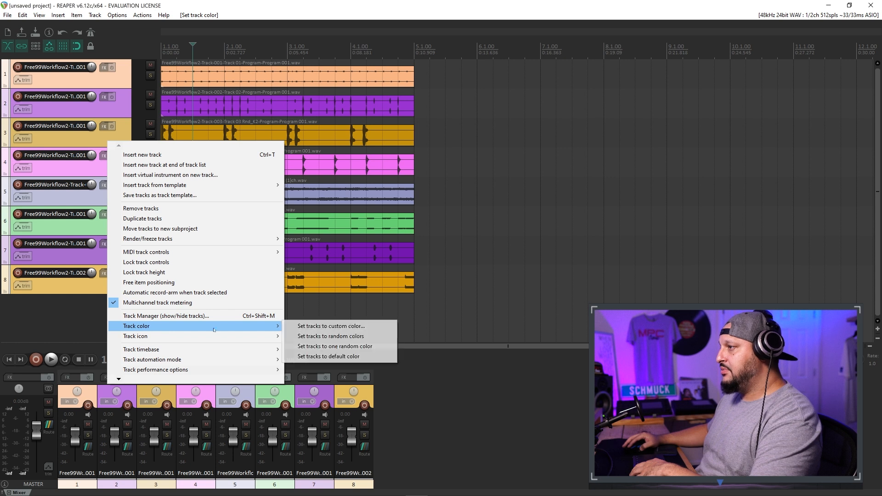
{"action": "left_click", "coordinate": [317, 336]}
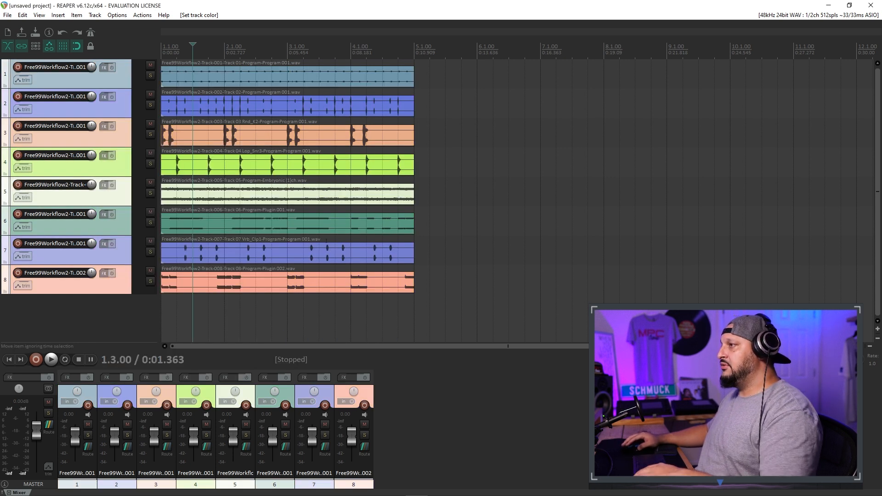
Copy all clips and paste them three times in a row from bar 5, filling the arrangement up to bar 17.
{"action": "left_click", "coordinate": [209, 76]}
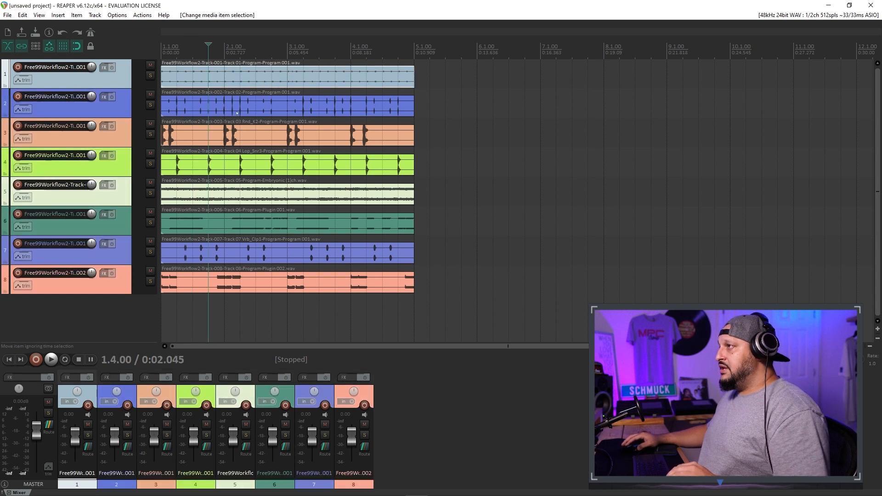
{"action": "key", "text": "ctrl+a"}
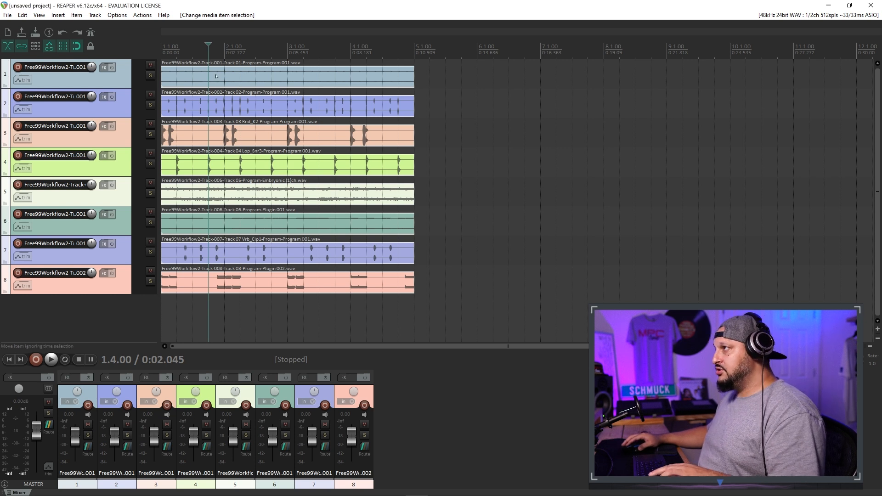
{"action": "left_click", "coordinate": [415, 48]}
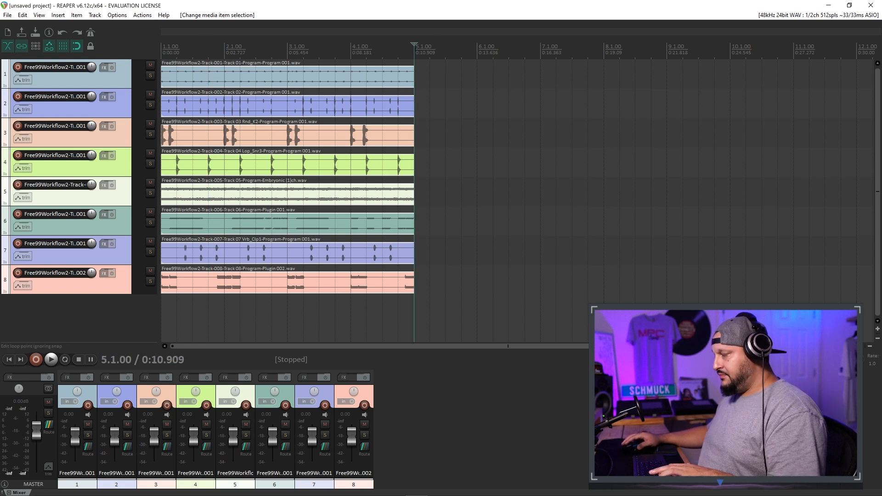
{"action": "key", "text": "ctrl+v"}
{"action": "key", "text": "ctrl+v"}
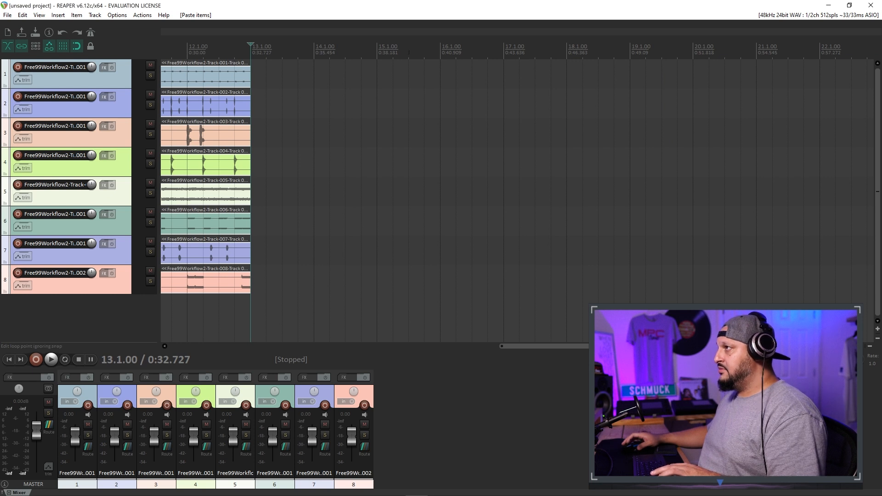
{"action": "key", "text": "ctrl+v"}
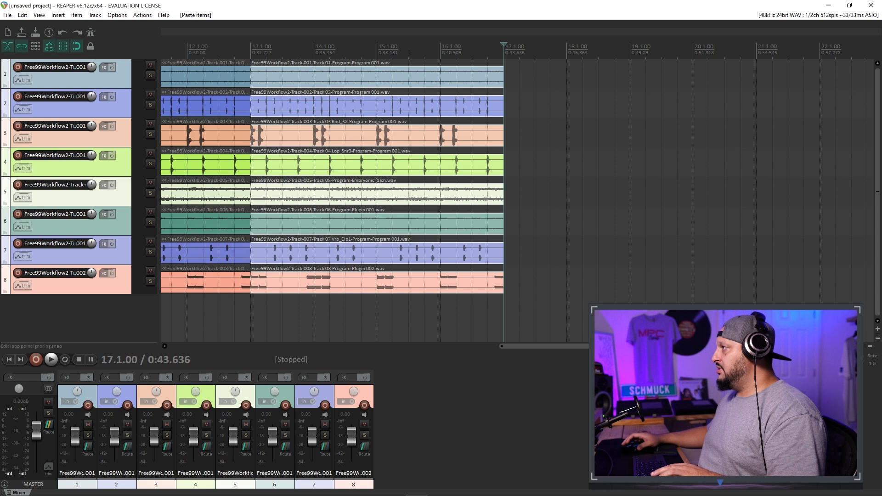
{"action": "scroll", "coordinate": [408, 52], "scroll_direction": "left", "scroll_amount": 5}
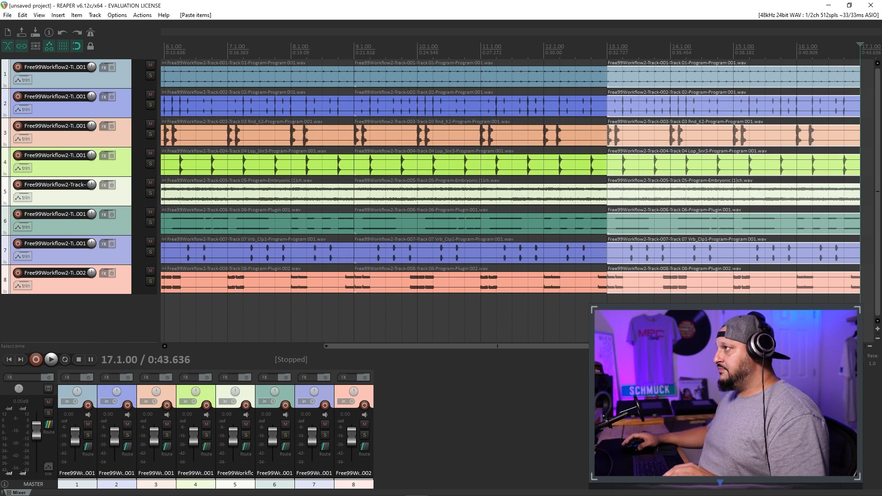
{"action": "scroll", "coordinate": [409, 90], "scroll_direction": "right", "scroll_amount": 2}
{"action": "scroll", "coordinate": [408, 179], "scroll_direction": "right", "scroll_amount": 4}
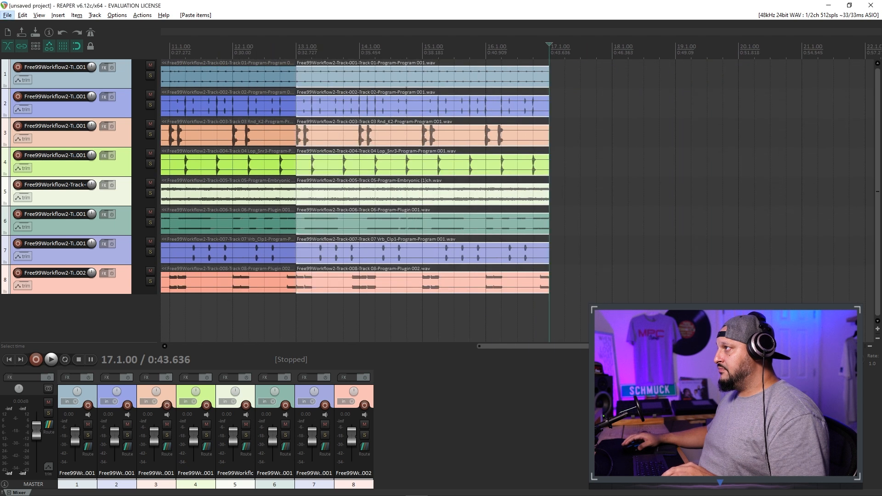
Delete the first four-bar clips on tracks 1, 2 and 3.
{"action": "left_click", "coordinate": [239, 112]}
{"action": "scroll", "coordinate": [230, 112], "scroll_direction": "down", "scroll_amount": 5}
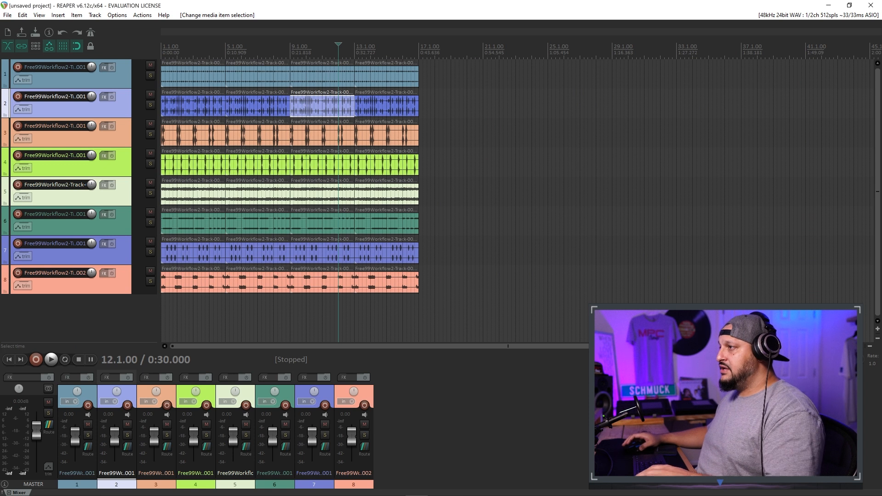
{"action": "left_click", "coordinate": [193, 83]}
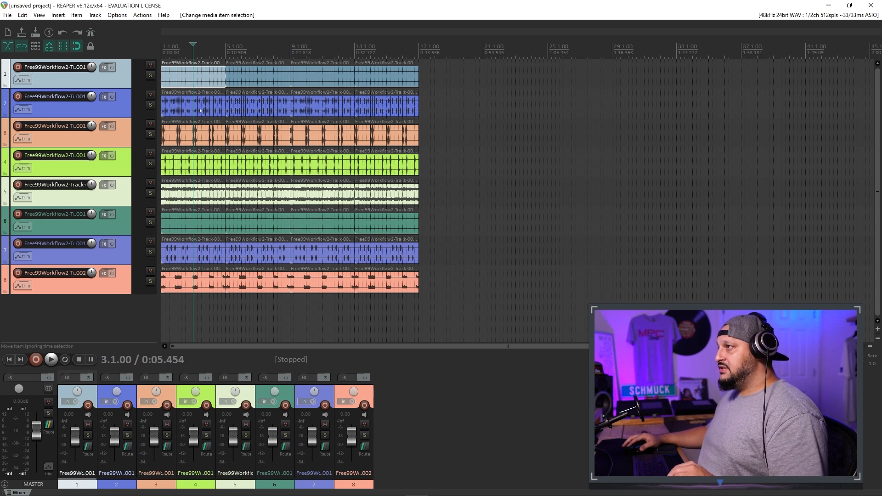
{"action": "left_click", "coordinate": [189, 109], "text": "shift"}
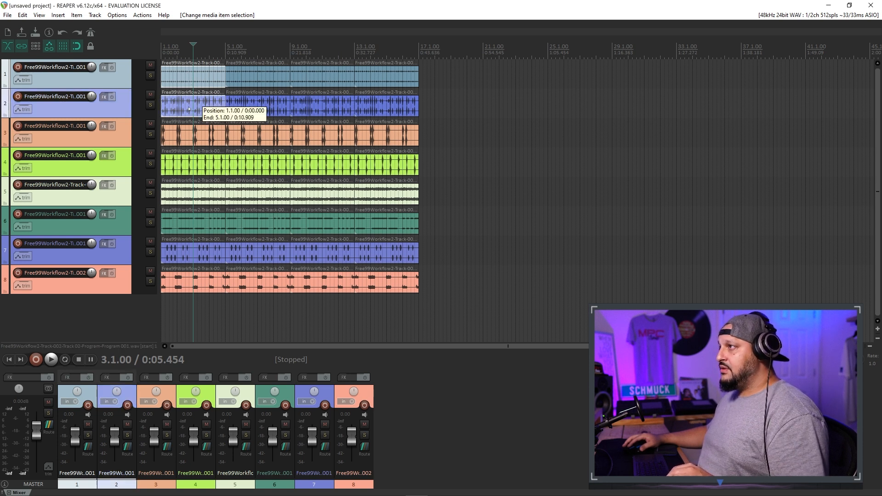
{"action": "left_click", "coordinate": [193, 137], "text": "shift"}
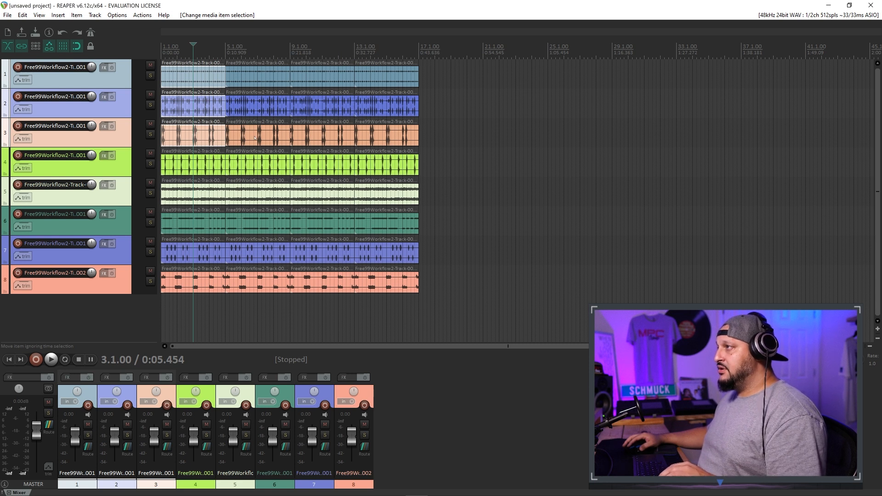
{"action": "key", "text": "Delete"}
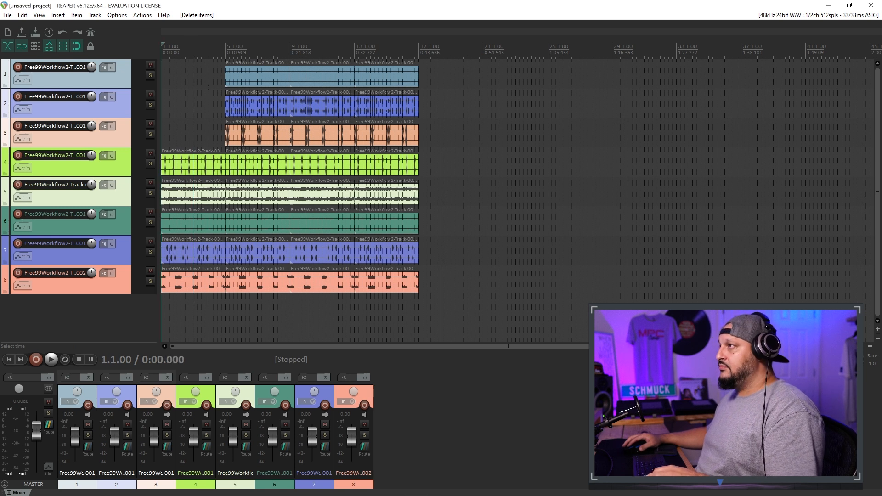
Play the arrangement from the start and delete the first four-bar clip on track 4.
{"action": "key", "text": "space"}
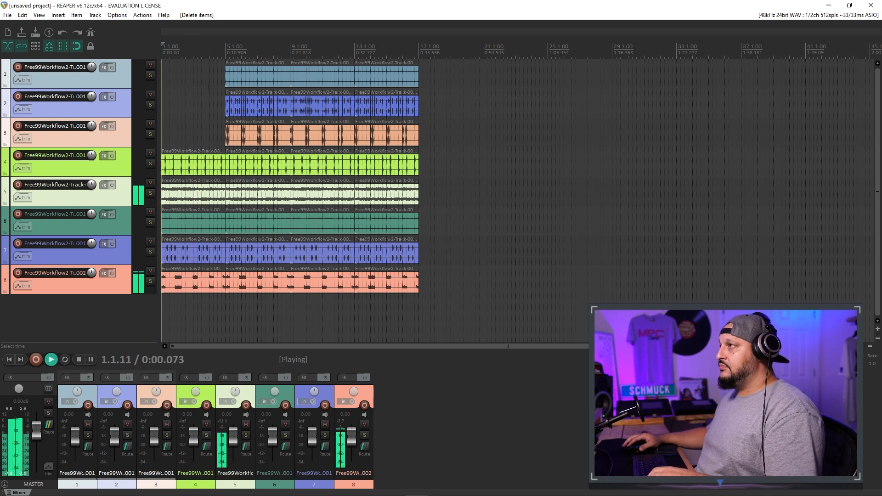
{"action": "left_click", "coordinate": [185, 167]}
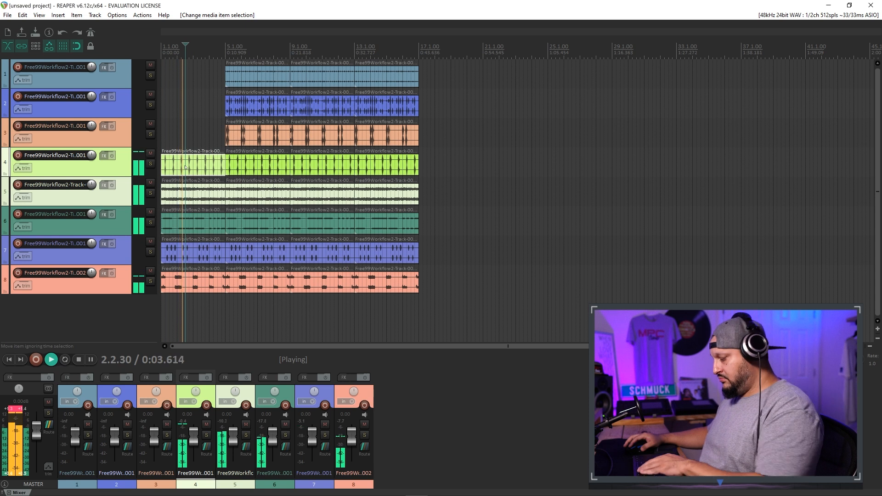
{"action": "key", "text": "Delete"}
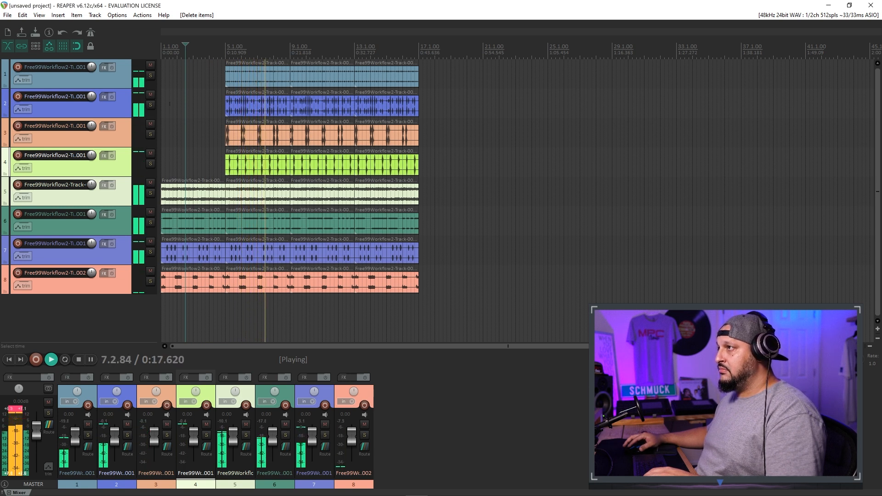
Solo track 2 to hear it alone, stop playback and delete the whole track.
{"action": "left_click", "coordinate": [150, 104]}
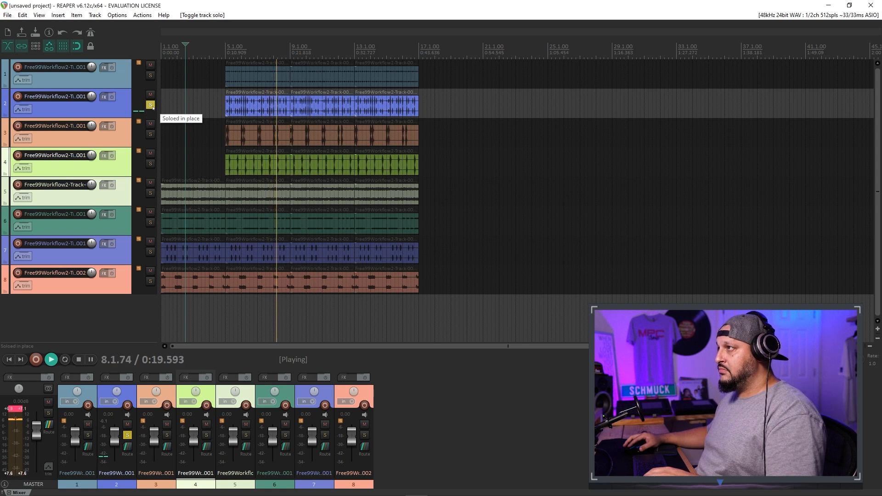
{"action": "left_click", "coordinate": [118, 111]}
{"action": "key", "text": "space"}
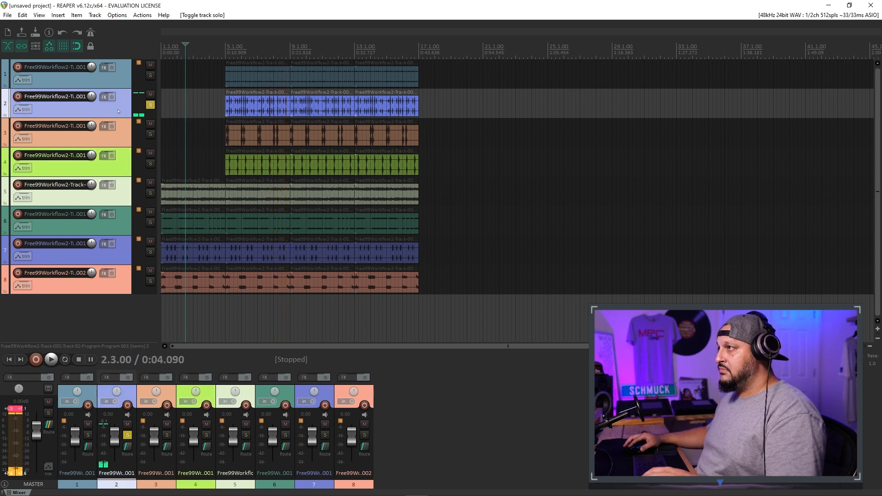
{"action": "key", "text": "Delete"}
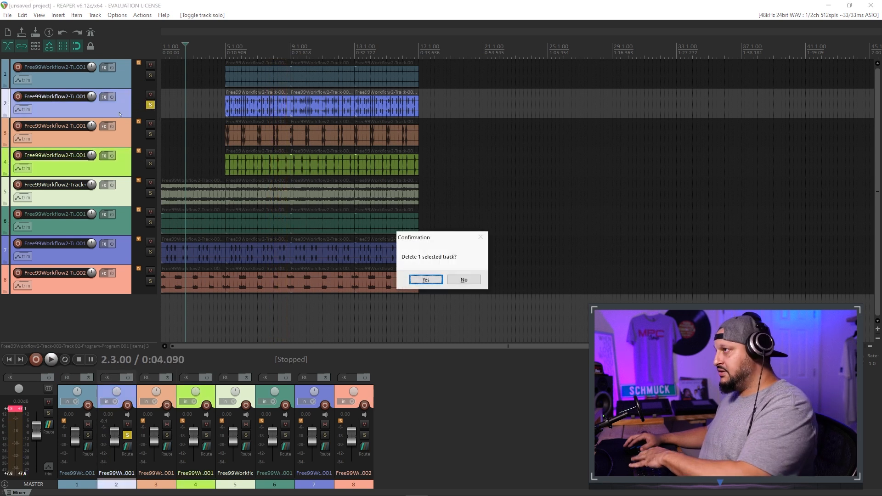
{"action": "left_click", "coordinate": [426, 280]}
Play the arrangement again from the beginning to check it without the deleted track.
{"action": "key", "text": "space"}
{"action": "key", "text": "space"}
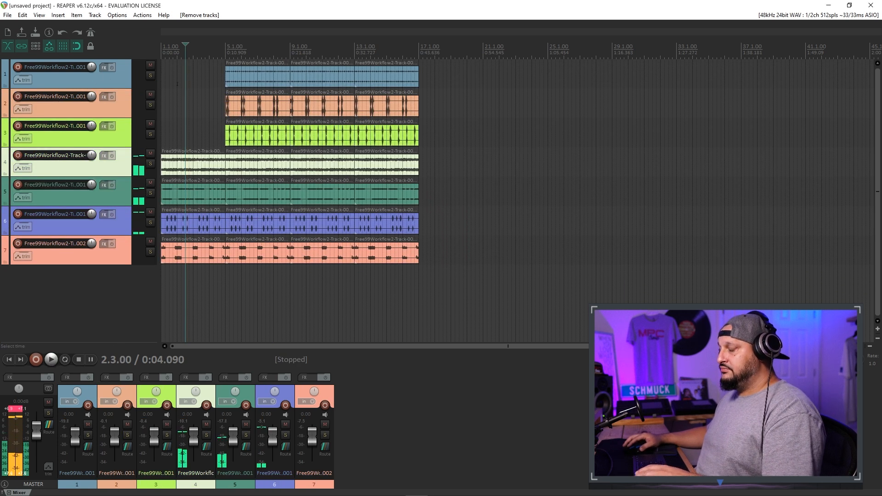
{"action": "key", "text": "Home"}
{"action": "key", "text": "space"}
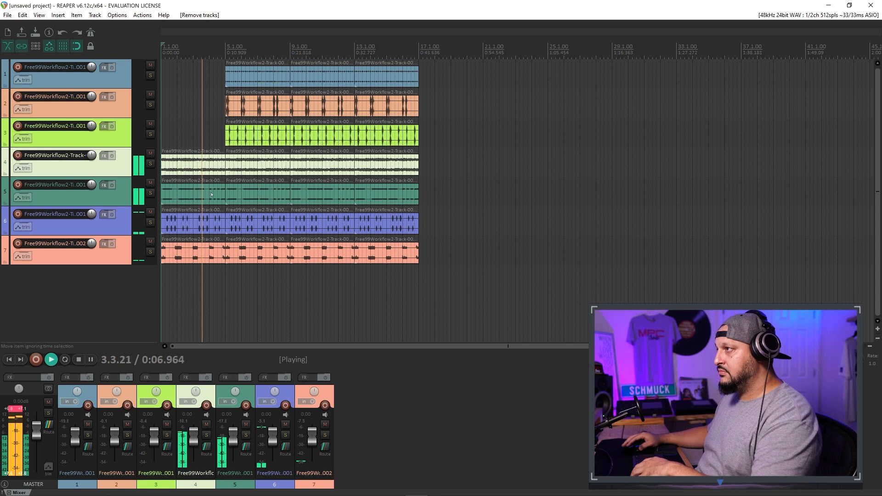
Solo track 5 briefly to hear it alone, stop playback and delete its four-bar clip at bar 5.
{"action": "left_click", "coordinate": [150, 193]}
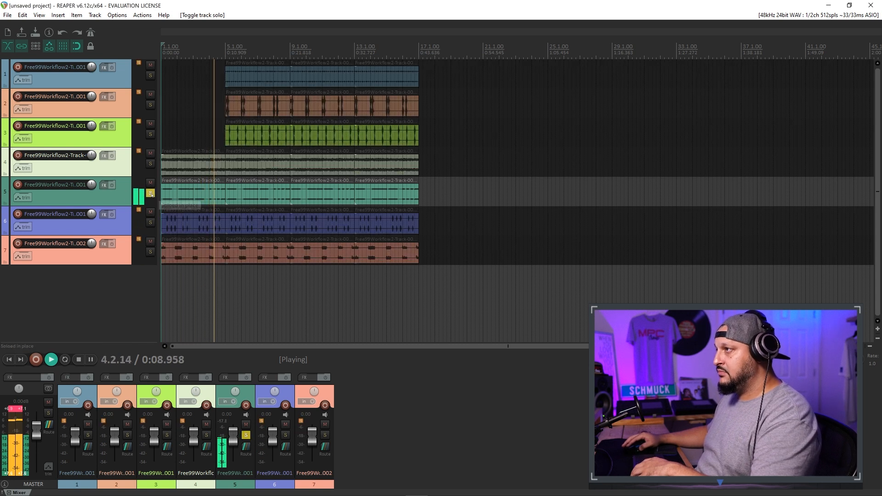
{"action": "left_click", "coordinate": [150, 193]}
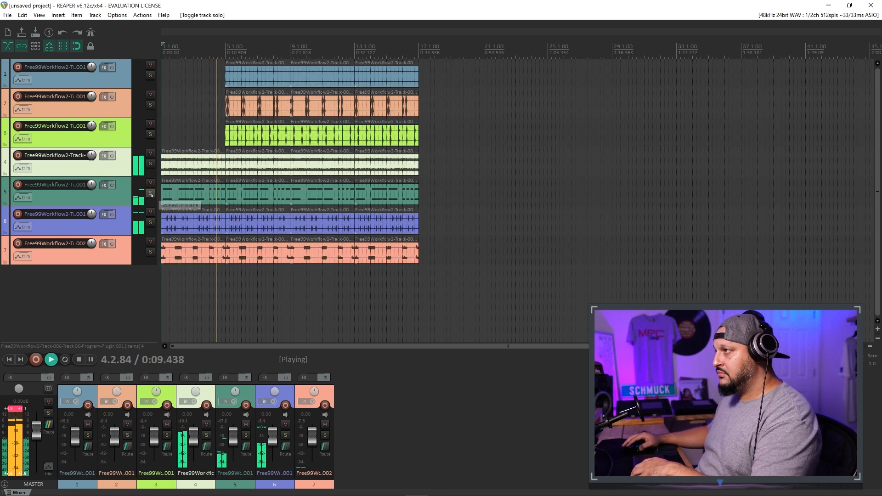
{"action": "left_click", "coordinate": [259, 198]}
{"action": "key", "text": "space"}
{"action": "key", "text": "Delete"}
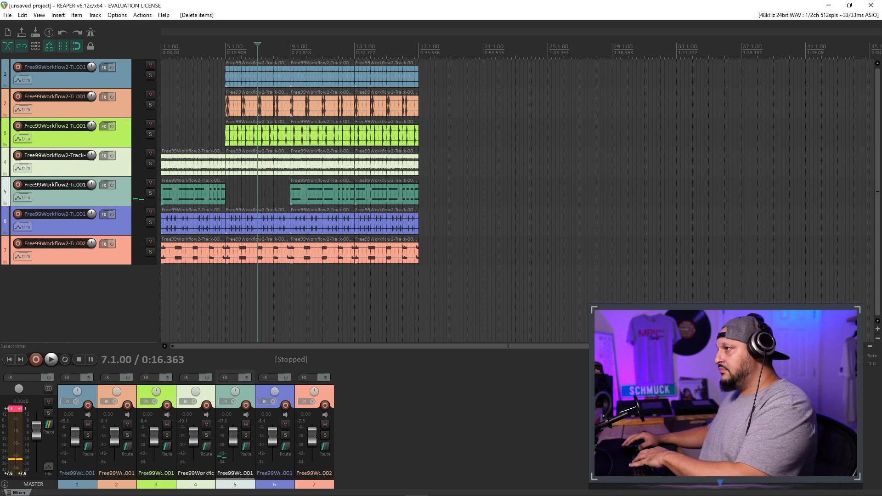
Delete track 5's clip at bar 9 and move its bar 13 clip to bar 17.
{"action": "left_click", "coordinate": [309, 196]}
{"action": "key", "text": "Delete"}
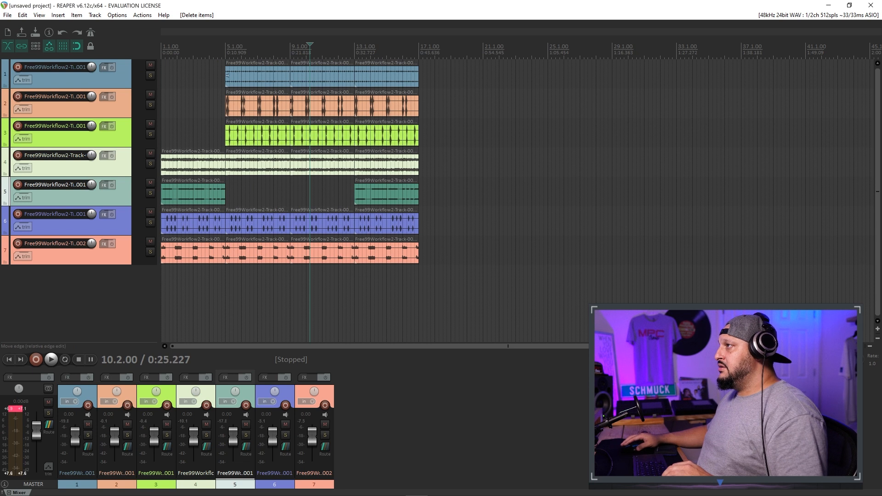
{"action": "left_click_drag", "start_coordinate": [399, 200], "coordinate": [462, 200]}
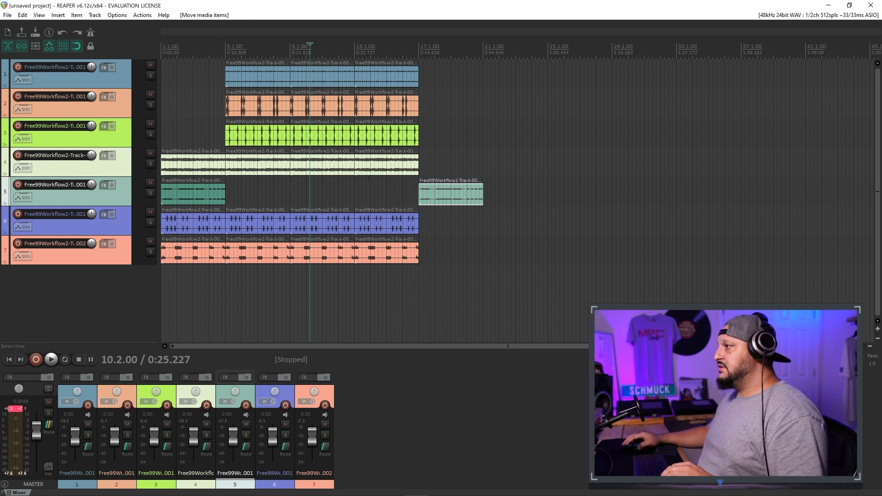
Copy the clips from bars 5 to 17 on every track except track 5 and paste them at bar 17.
{"action": "left_click", "coordinate": [233, 77]}
{"action": "key", "text": "ctrl+a"}
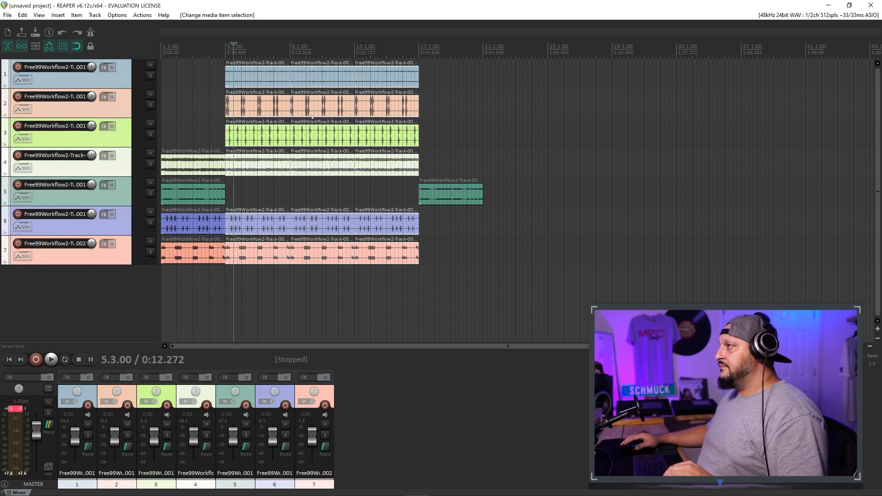
{"action": "left_click", "coordinate": [420, 46]}
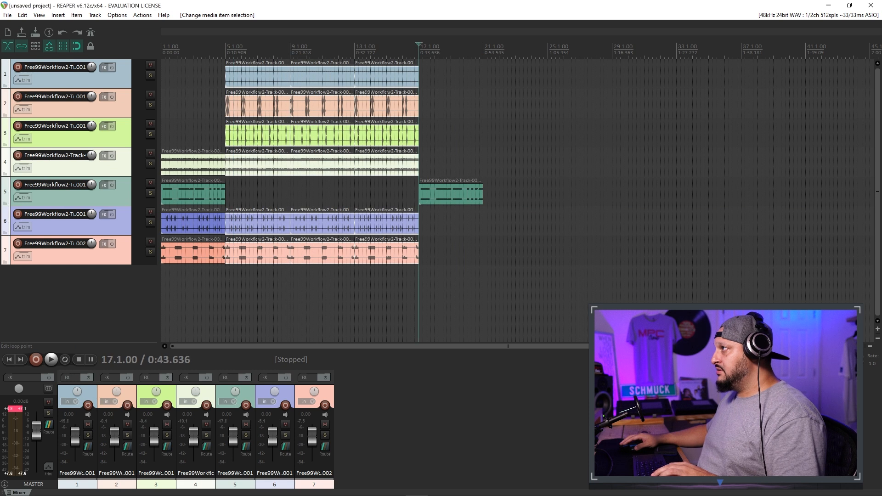
{"action": "left_click", "coordinate": [99, 81]}
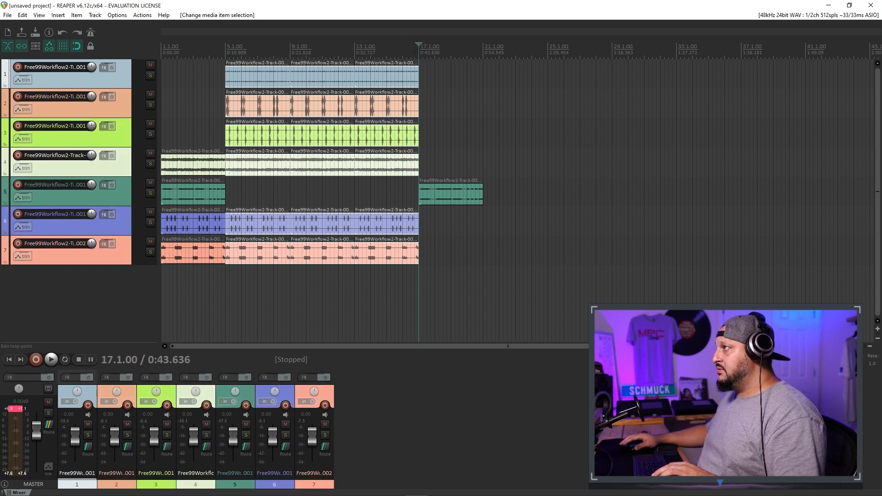
{"action": "key", "text": "ctrl+v"}
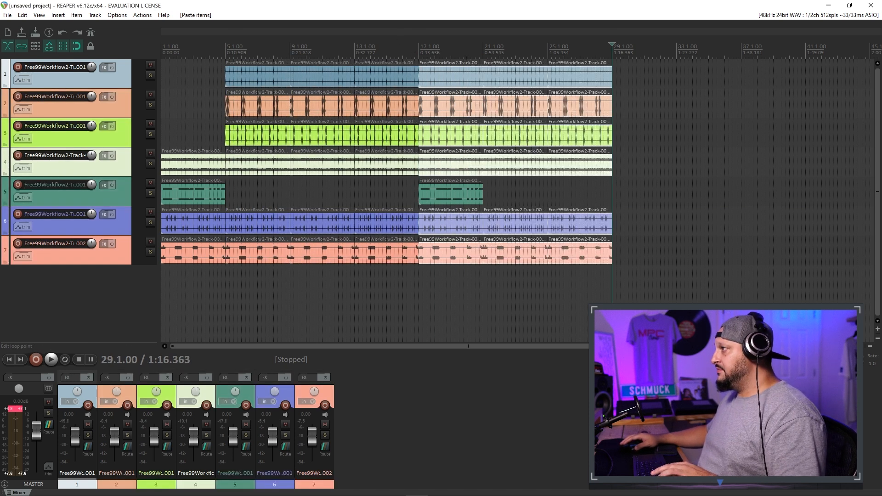
Duplicate track 5's bar 17 clip and align the copy to start at bar 21.
{"action": "left_click", "coordinate": [463, 203]}
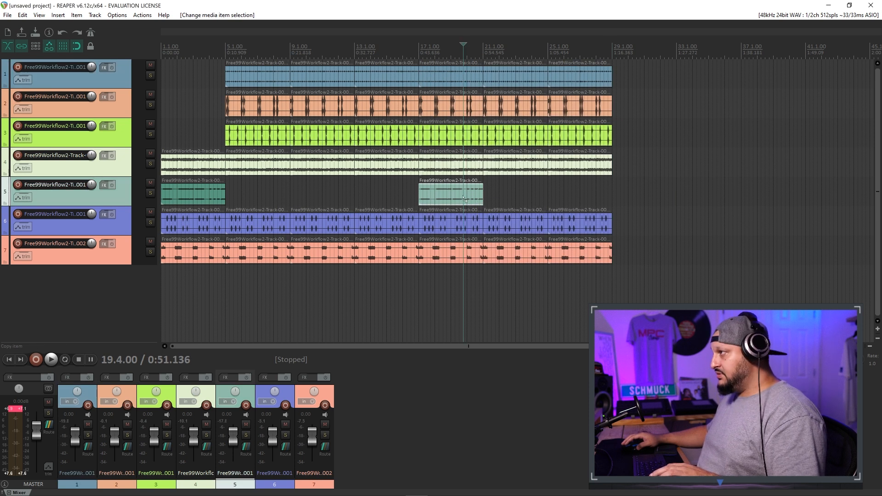
{"action": "key", "text": "ctrl+v"}
{"action": "left_click_drag", "start_coordinate": [502, 194], "coordinate": [505, 193]}
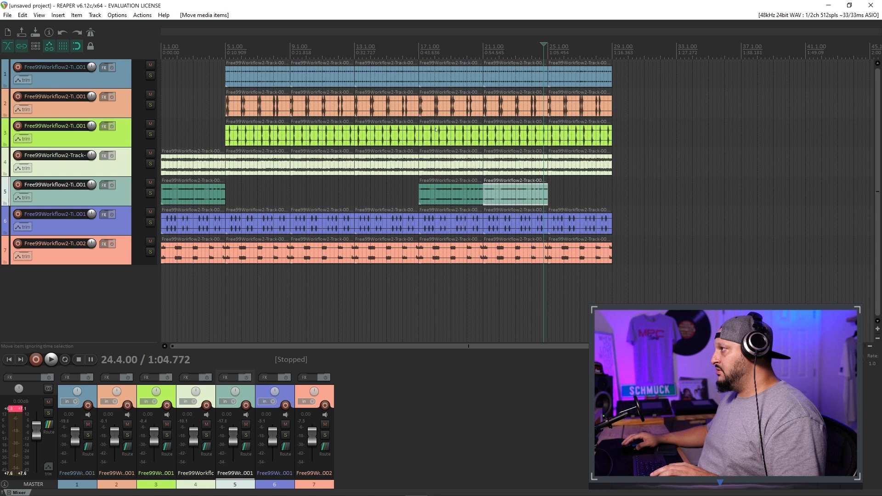
Play the arrangement from just before bar 17, solo track 4 briefly to hear it alone, and stop playback.
{"action": "left_click", "coordinate": [415, 50]}
{"action": "key", "text": "space"}
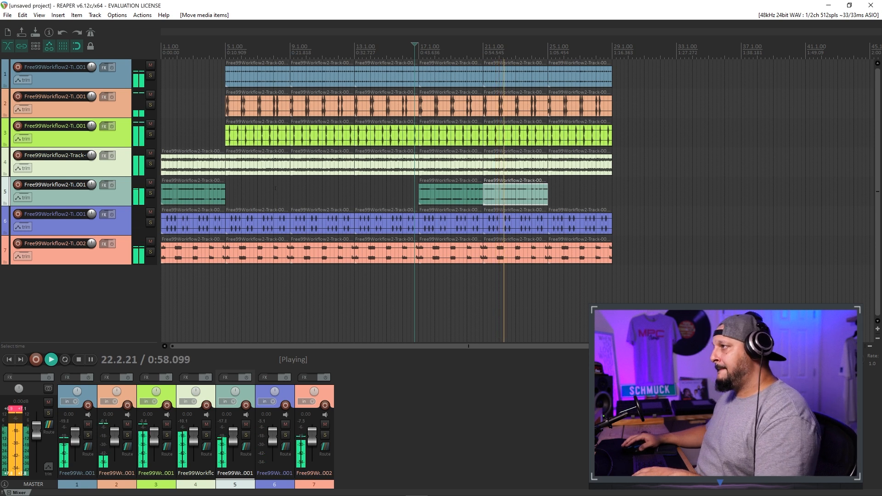
{"action": "left_click", "coordinate": [151, 164]}
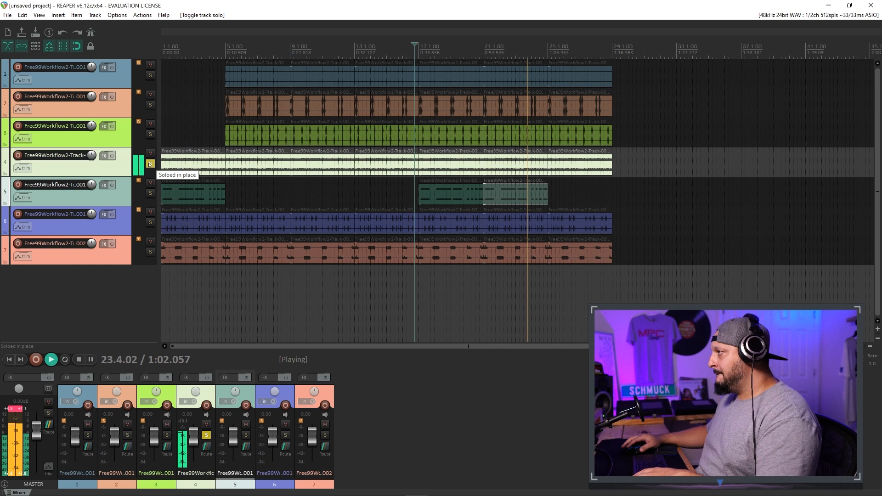
{"action": "left_click", "coordinate": [150, 164]}
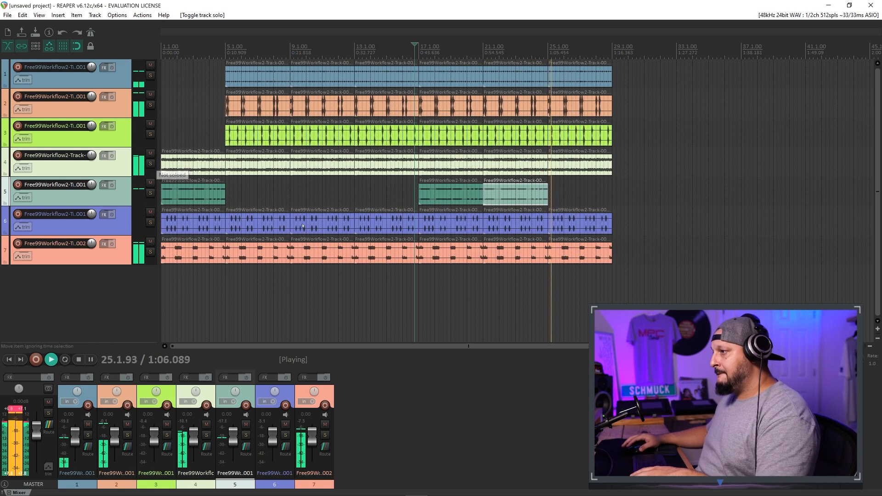
{"action": "key", "text": "space"}
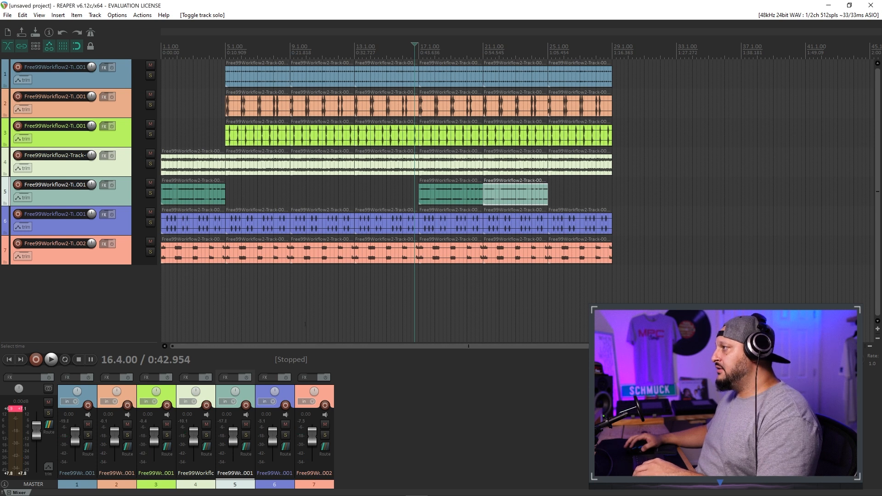
Delete the last four-bar clips, starting at bar 25, on tracks 1 to 4, 6 and 7.
{"action": "left_click", "coordinate": [580, 75]}
{"action": "left_click", "coordinate": [582, 257], "text": "shift"}
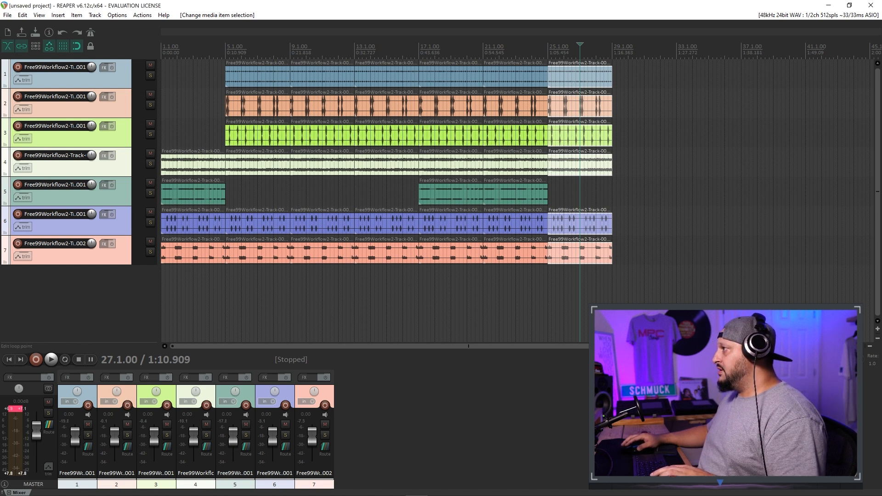
{"action": "key", "text": "Delete"}
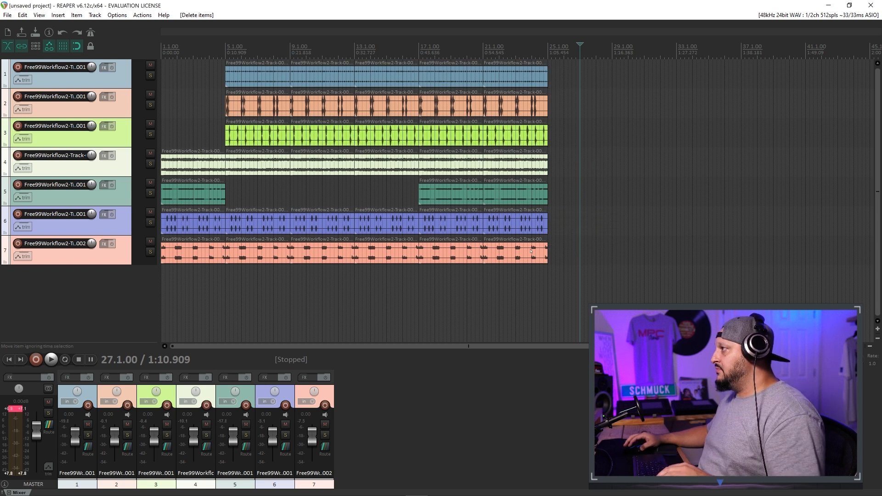
Copy all clips between bars 5 and 25 on all seven tracks and paste them at bar 25.
{"action": "left_click", "coordinate": [247, 83]}
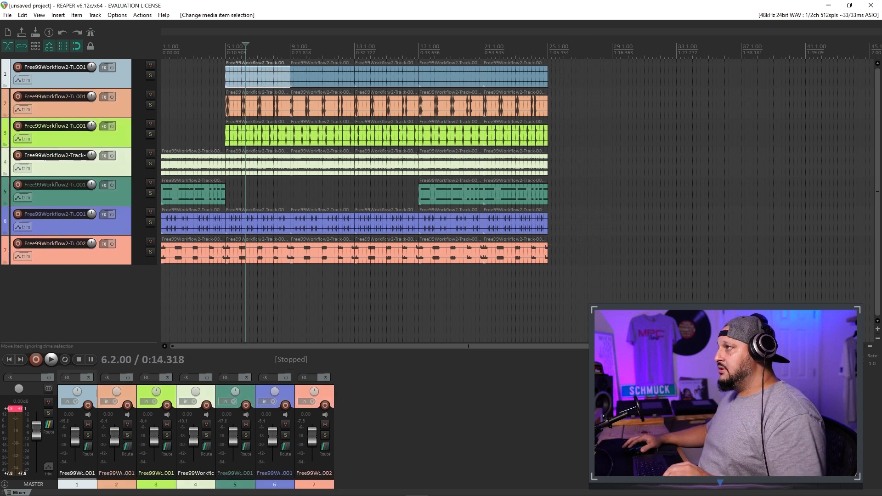
{"action": "left_click", "coordinate": [524, 255], "text": "shift"}
{"action": "left_click", "coordinate": [549, 52]}
{"action": "key", "text": "ctrl+v"}
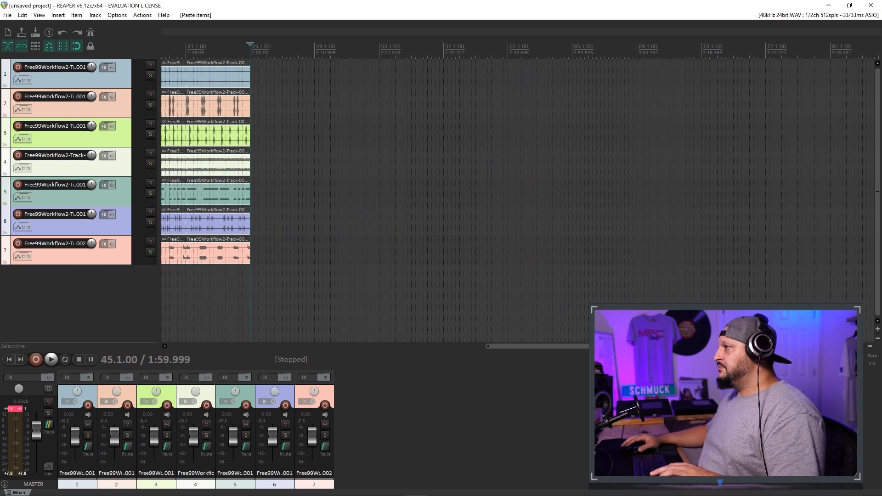
{"action": "scroll", "coordinate": [476, 174], "scroll_direction": "up", "scroll_amount": 9}
{"action": "scroll", "coordinate": [477, 173], "scroll_direction": "down", "scroll_amount": 11}
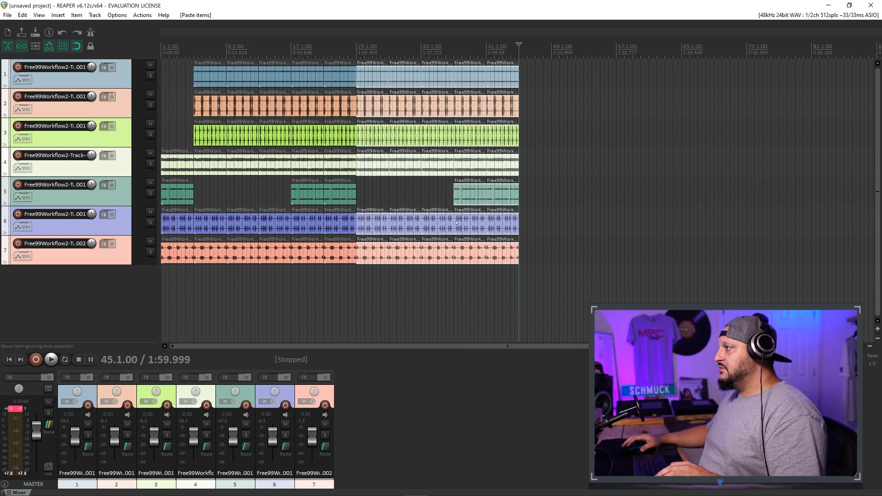
{"action": "left_click", "coordinate": [494, 197]}
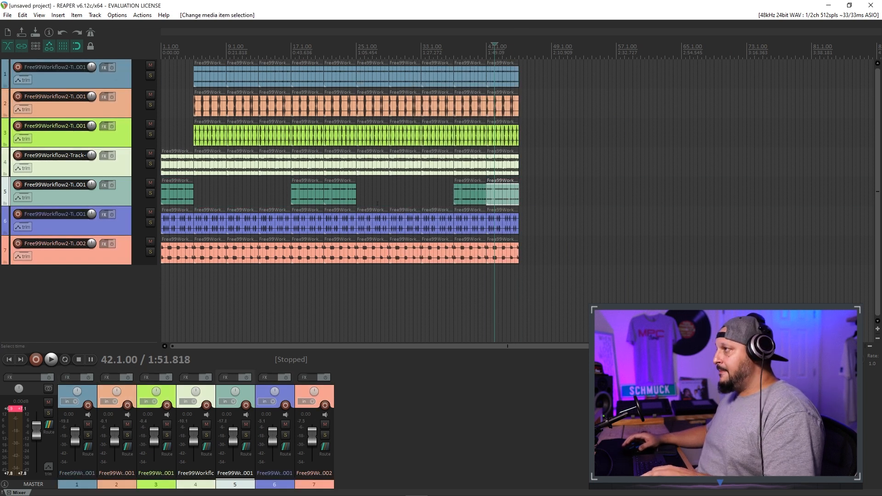
{"action": "key", "text": "Home"}
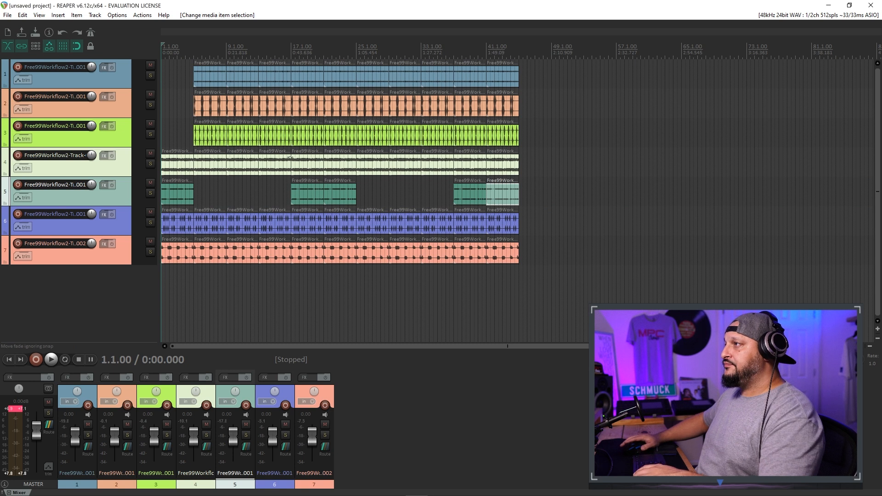
{"action": "scroll", "coordinate": [233, 188], "scroll_direction": "up", "scroll_amount": 3}
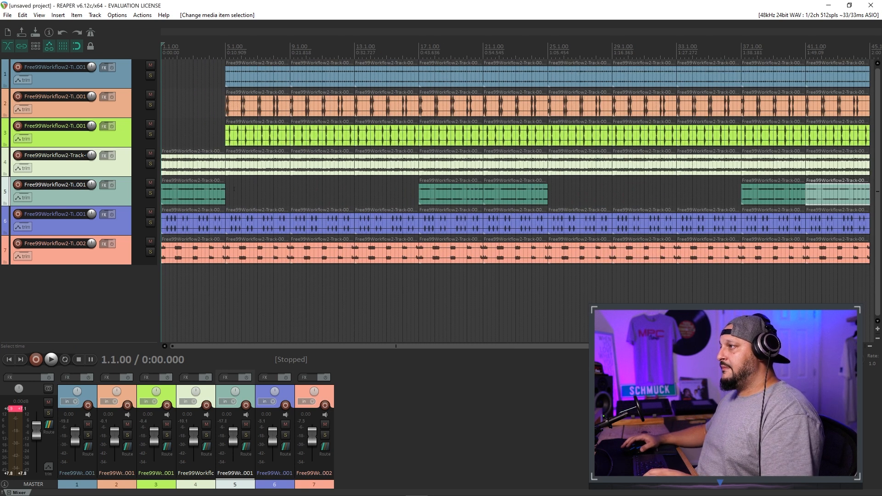
{"action": "left_click", "coordinate": [176, 344]}
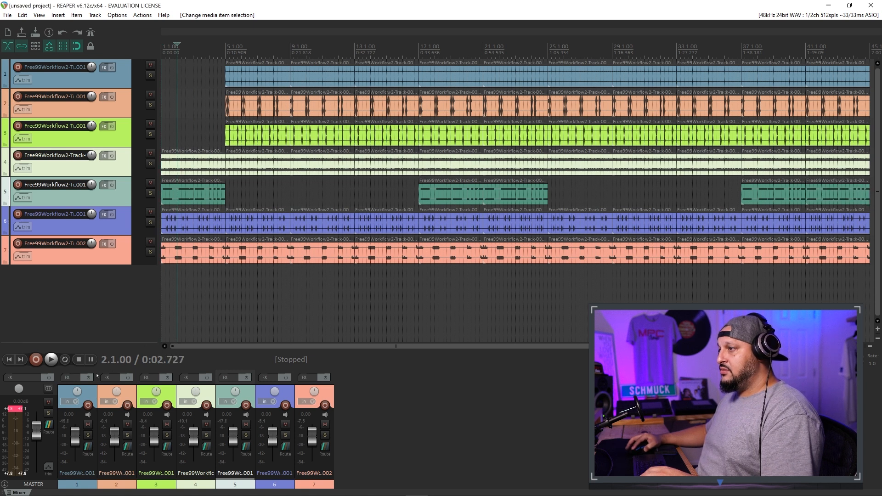
Enlarge the mixer upward to about half the window and reduce the track heights so all seven tracks fit.
{"action": "left_click_drag", "start_coordinate": [123, 367], "coordinate": [109, 149]}
{"action": "scroll", "coordinate": [112, 115], "scroll_direction": "down", "scroll_amount": 4}
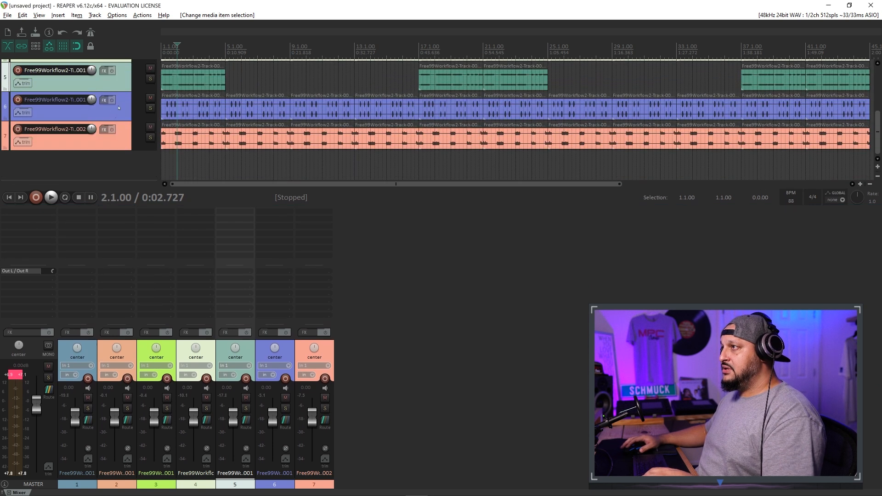
{"action": "left_click", "coordinate": [126, 106]}
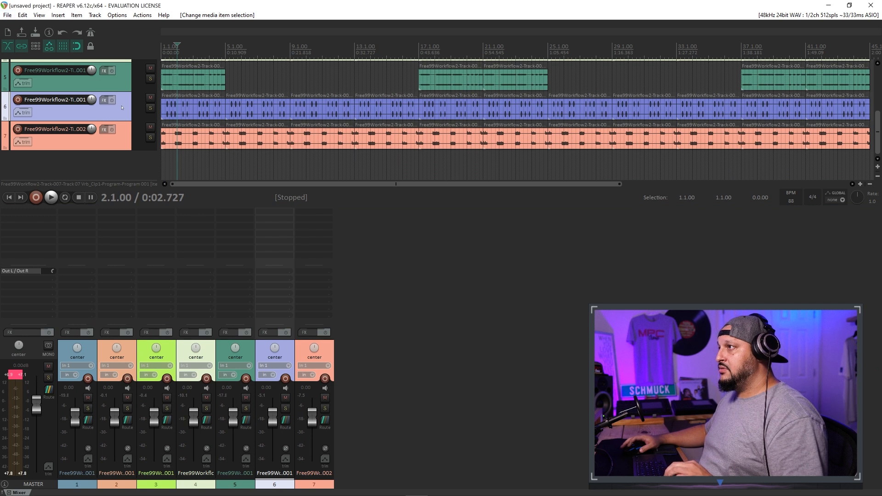
{"action": "key", "text": "grave"}
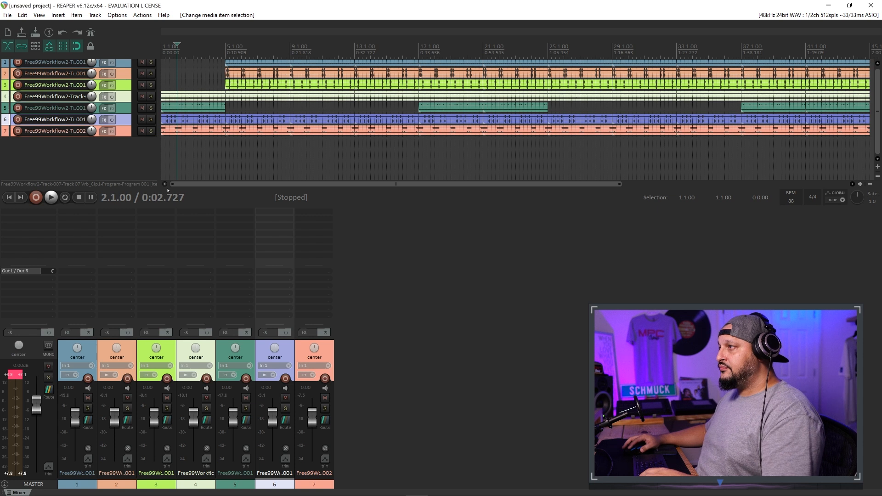
Shrink the mixer's send and FX area to give the channel strips taller faders.
{"action": "left_click_drag", "start_coordinate": [27, 271], "coordinate": [25, 289]}
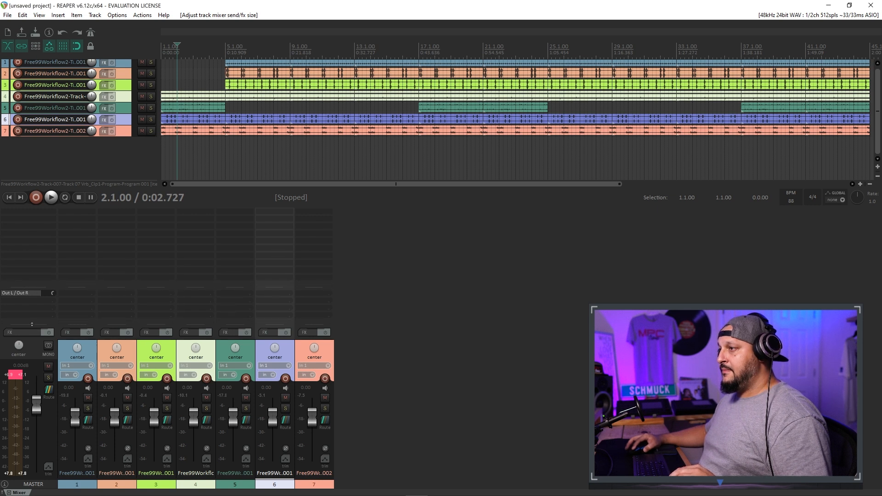
{"action": "left_click_drag", "start_coordinate": [32, 324], "coordinate": [32, 271]}
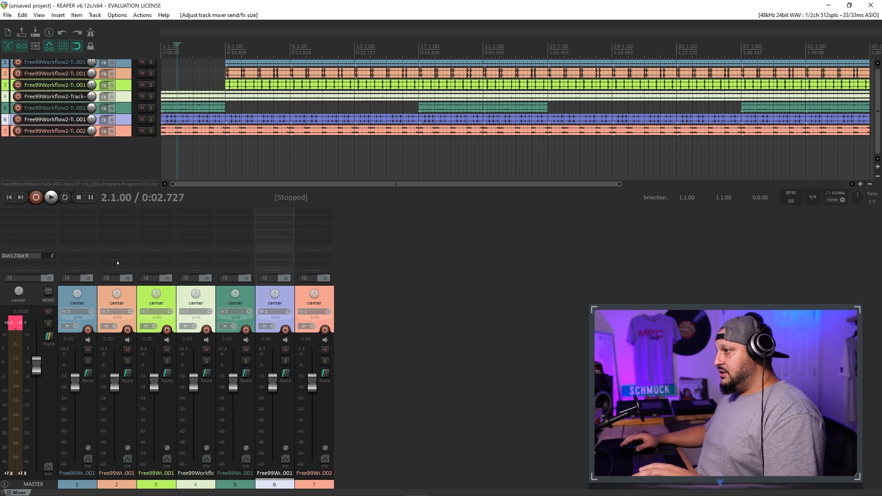
Play the song from the start and lower track 4's volume to -2.08 dB and track 6's to -1.27 dB.
{"action": "key", "text": "space"}
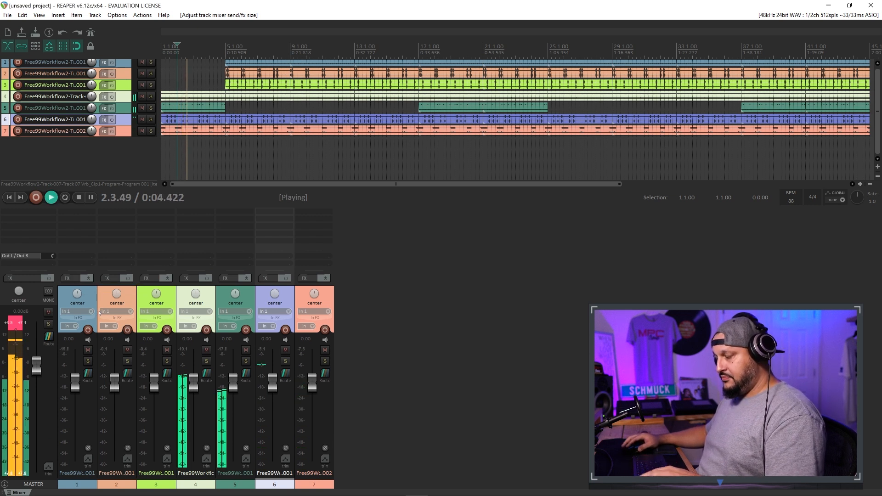
{"action": "key", "text": "w"}
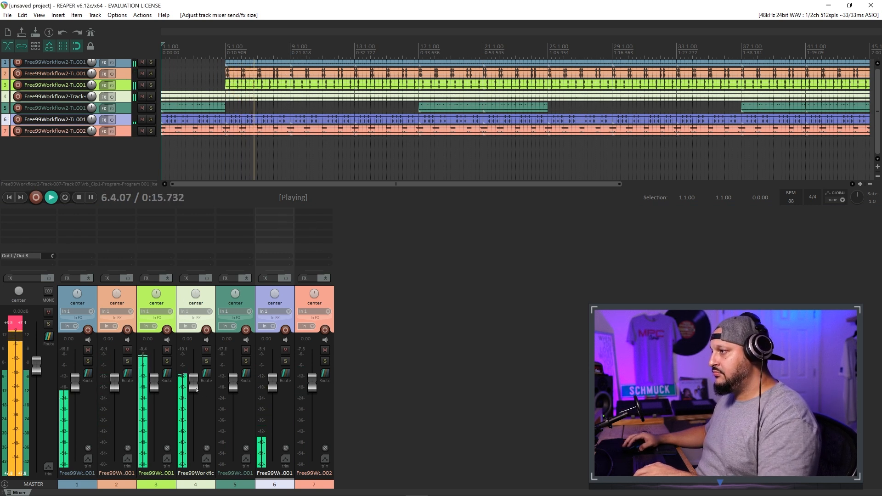
{"action": "left_click_drag", "start_coordinate": [193, 386], "coordinate": [194, 394]}
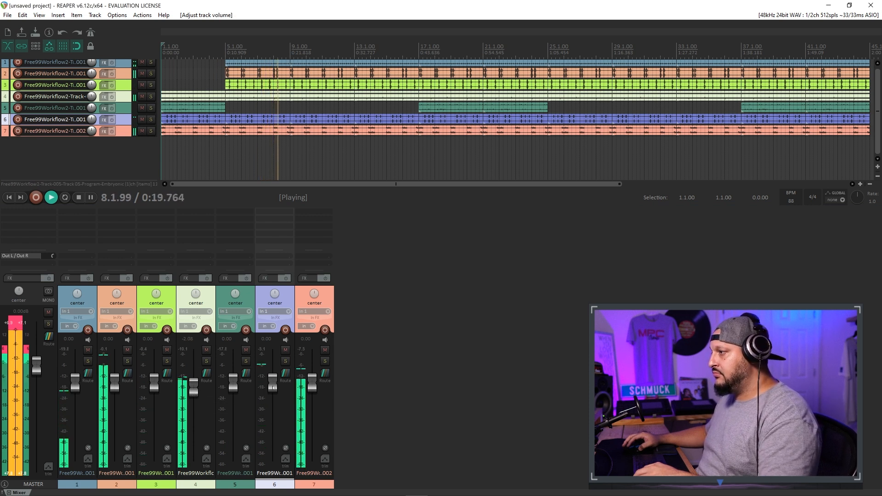
{"action": "left_click_drag", "start_coordinate": [273, 386], "coordinate": [273, 390]}
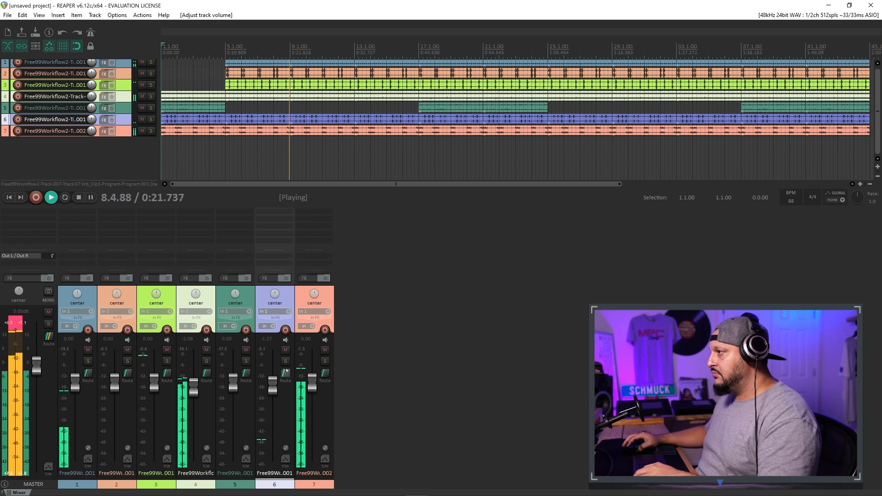
{"action": "key", "text": "space"}
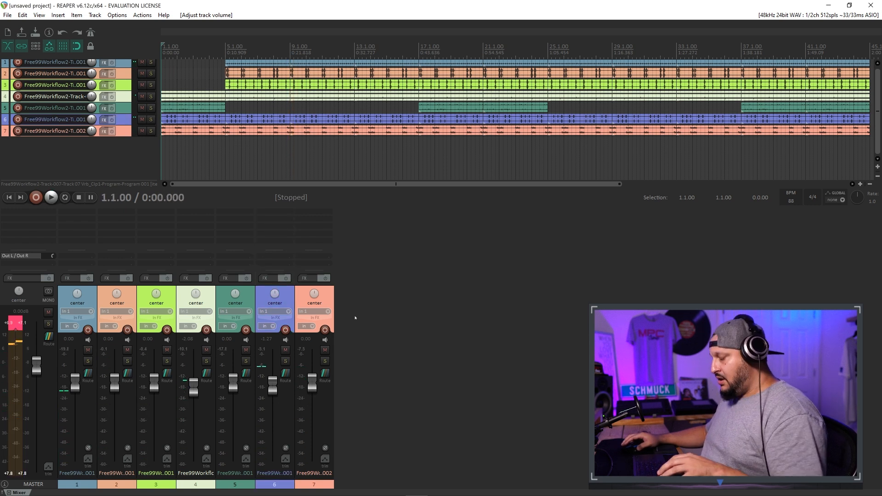
Add two new empty tracks directly after track 6.
{"action": "key", "text": "ctrl+t"}
{"action": "key", "text": "ctrl+t"}
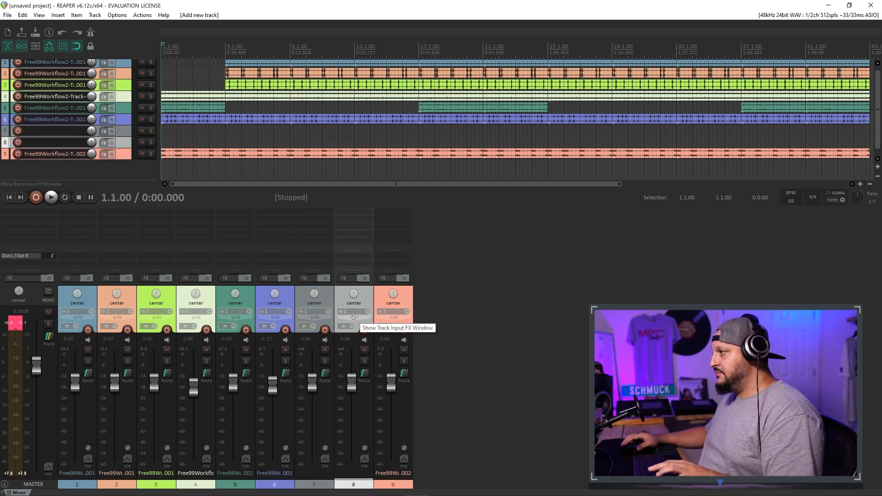
Move the two empty tracks below the last stem track and insert the TAL Reverb 4 plugin on track 8.
{"action": "left_click_drag", "start_coordinate": [421, 307], "coordinate": [422, 307]}
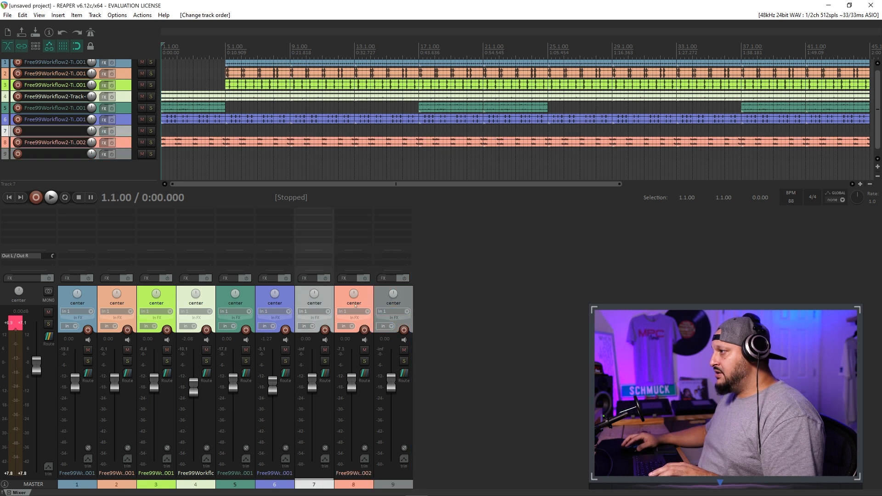
{"action": "left_click", "coordinate": [356, 304]}
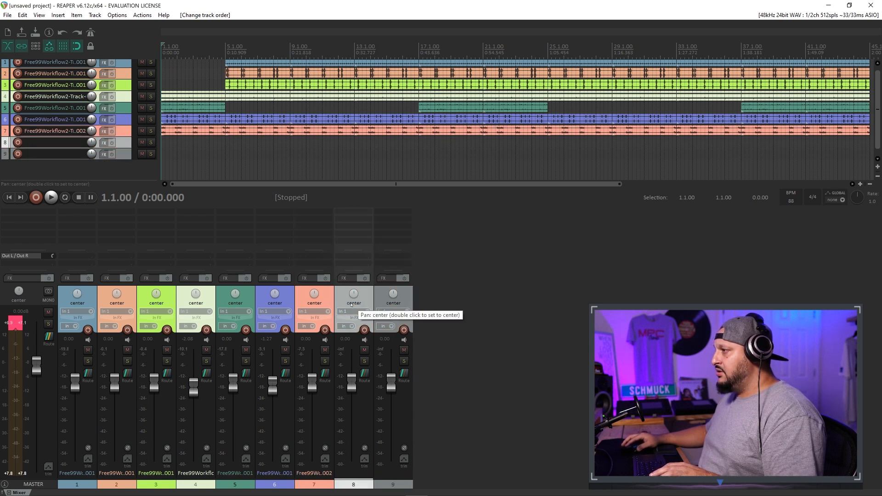
{"action": "double_click", "coordinate": [349, 211]}
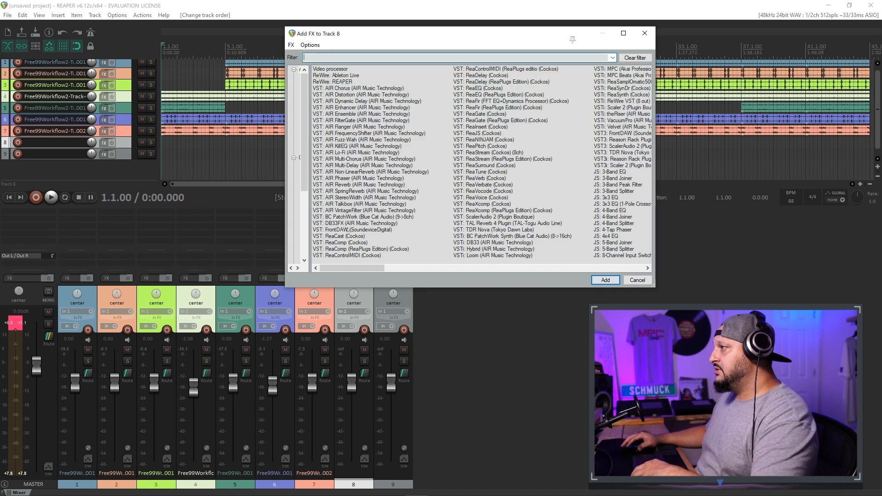
{"action": "left_click", "coordinate": [479, 224]}
{"action": "double_click", "coordinate": [479, 223]}
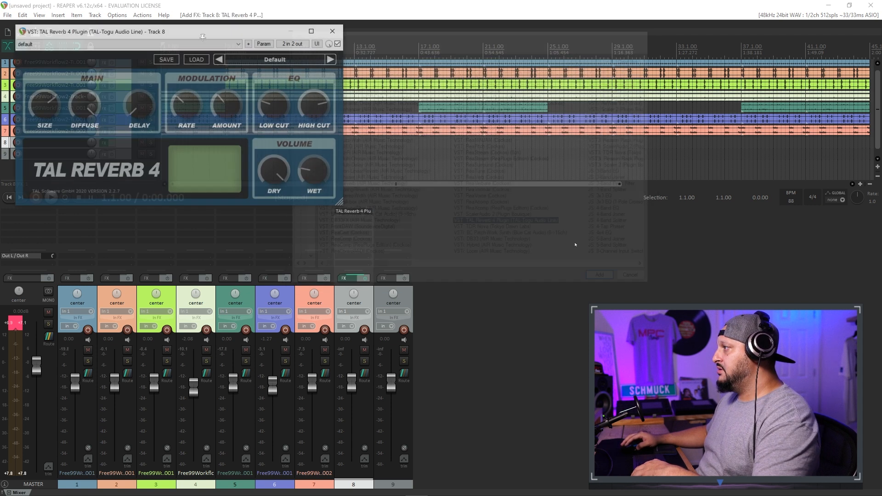
Set track 8's reverb to 100% wet with the dry signal fully down and copy the plugin to track 9.
{"action": "left_click_drag", "start_coordinate": [244, 30], "coordinate": [570, 101]}
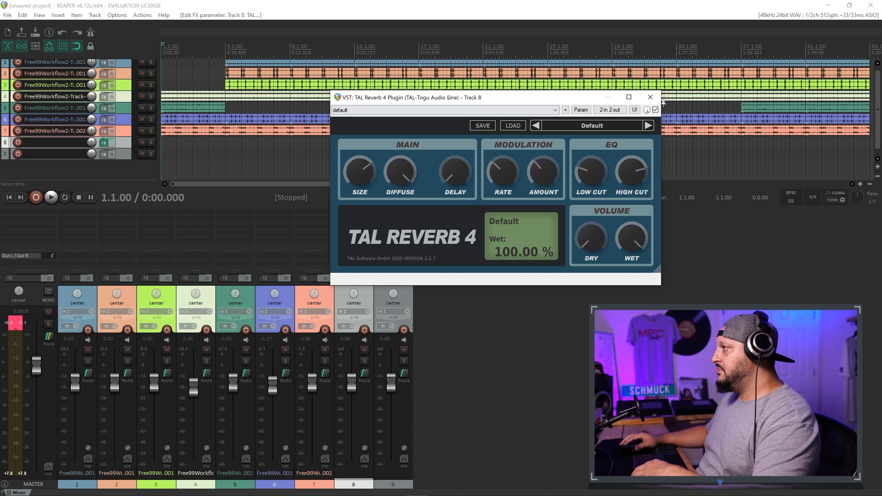
{"action": "left_click_drag", "start_coordinate": [449, 98], "coordinate": [574, 95]}
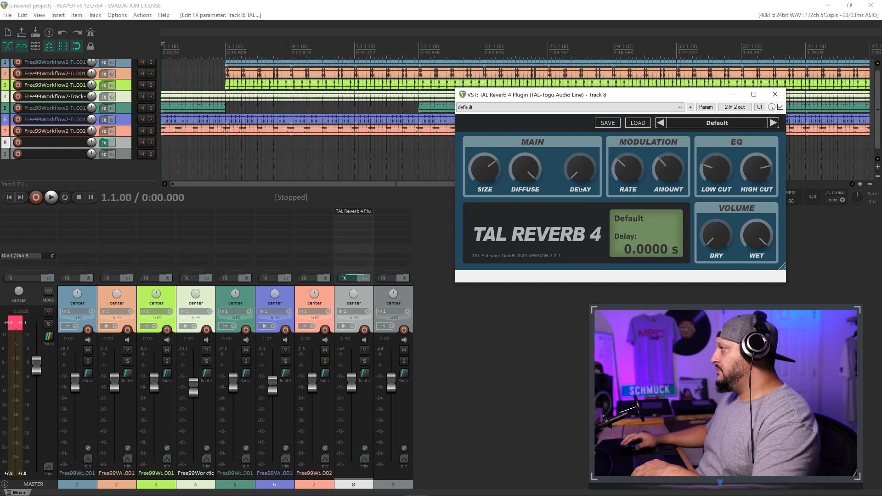
{"action": "left_click_drag", "start_coordinate": [357, 212], "coordinate": [396, 212]}
{"action": "left_click", "coordinate": [396, 212]}
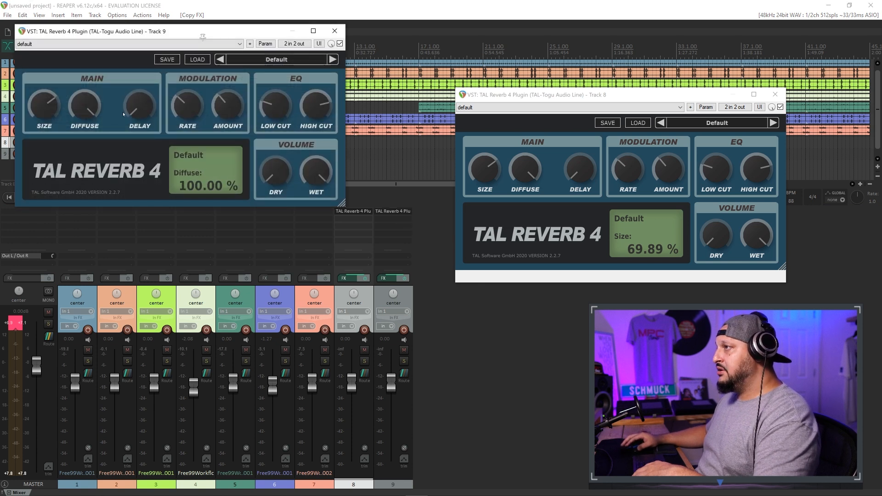
Set the size of track 8's reverb to 56.69% and place track 9's reverb window beneath it.
{"action": "left_click_drag", "start_coordinate": [483, 176], "coordinate": [477, 186]}
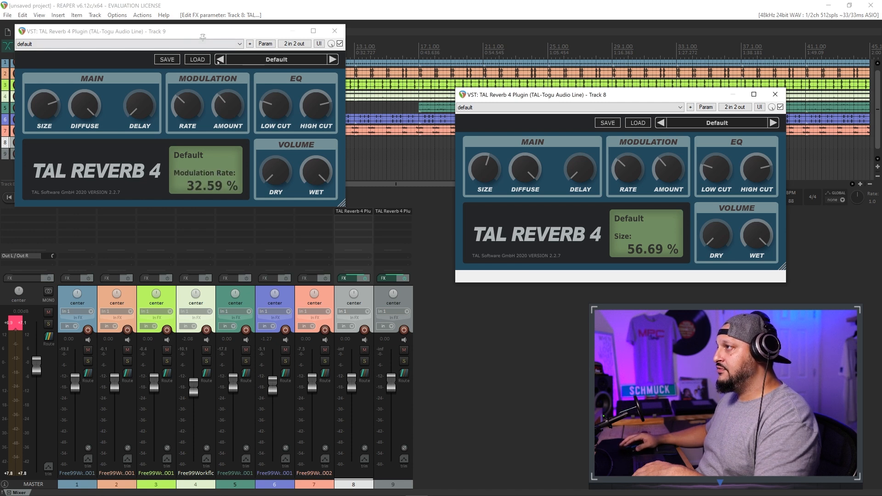
{"action": "left_click", "coordinate": [273, 107]}
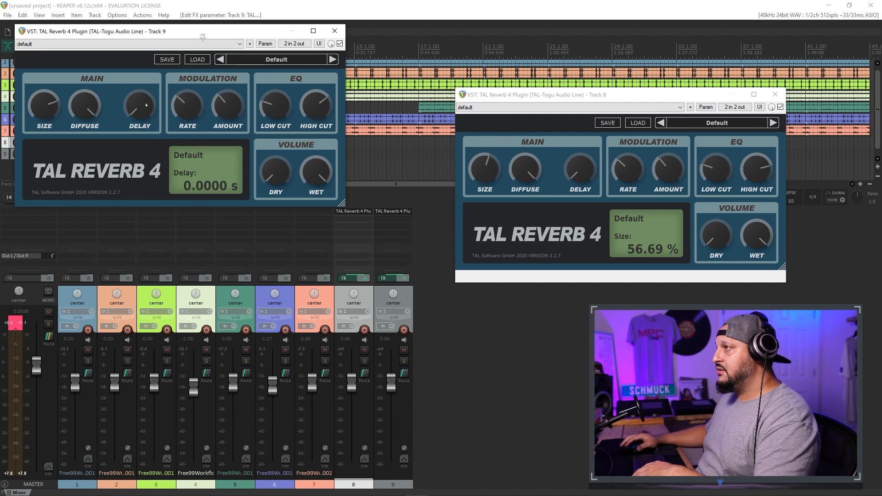
{"action": "left_click_drag", "start_coordinate": [203, 37], "coordinate": [663, 295]}
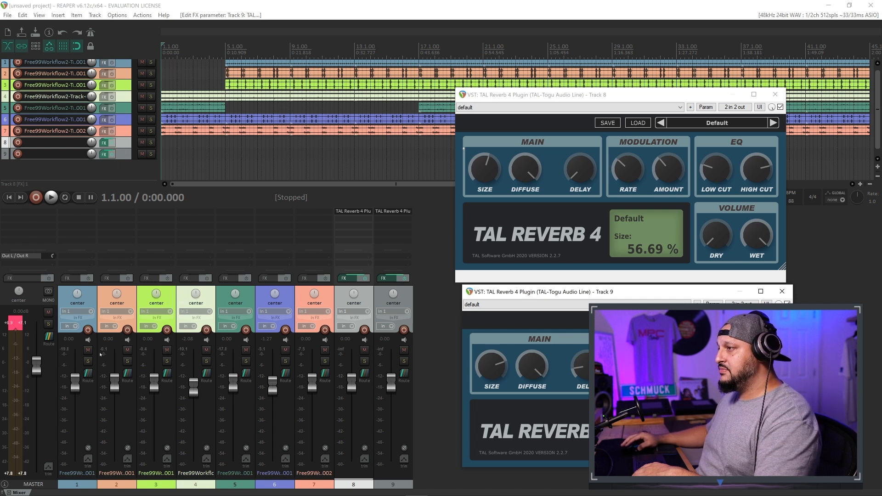
Start playback and solo tracks 1, 2 and 3.
{"action": "key", "text": "space"}
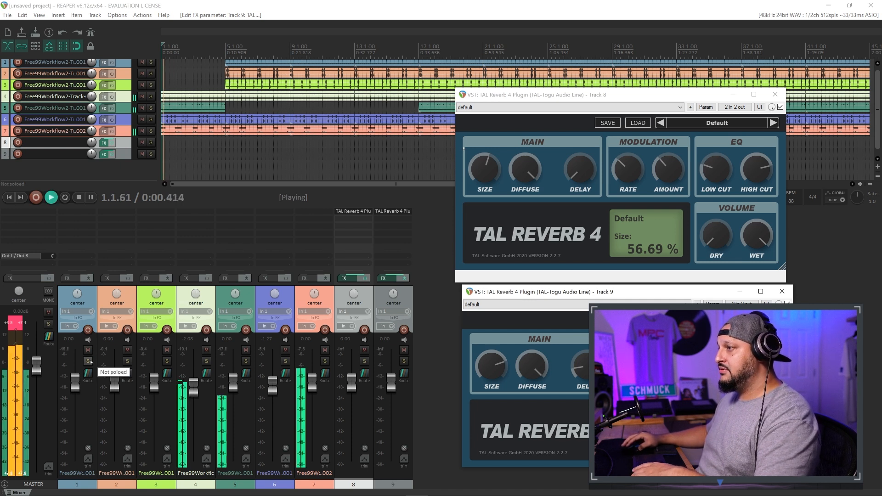
{"action": "left_click", "coordinate": [88, 361]}
{"action": "left_click", "coordinate": [128, 361]}
{"action": "left_click", "coordinate": [166, 361]}
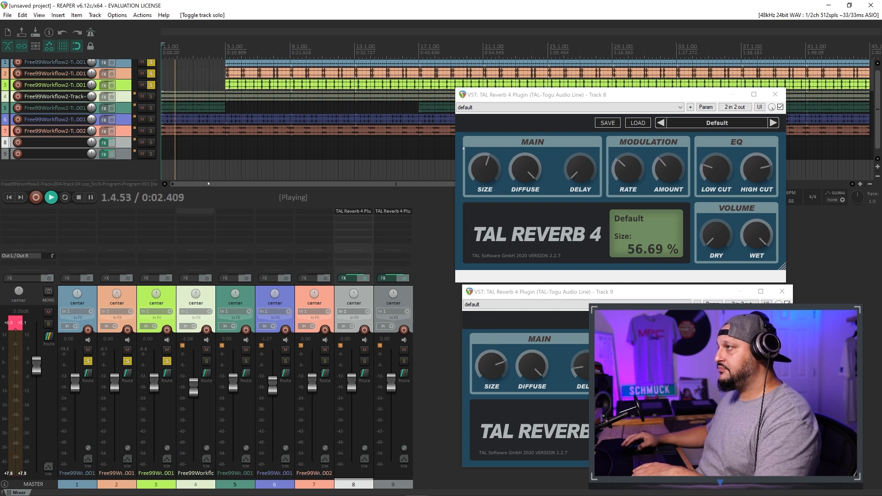
Make a time selection from measure 5 to measure 13 and play from measure 5.
{"action": "left_click_drag", "start_coordinate": [226, 57], "coordinate": [354, 58]}
{"action": "key", "text": "space"}
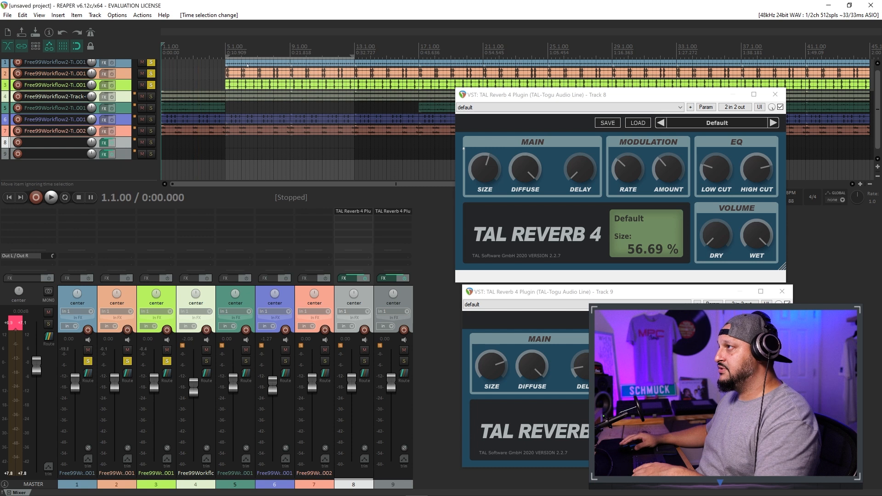
{"action": "left_click", "coordinate": [226, 55]}
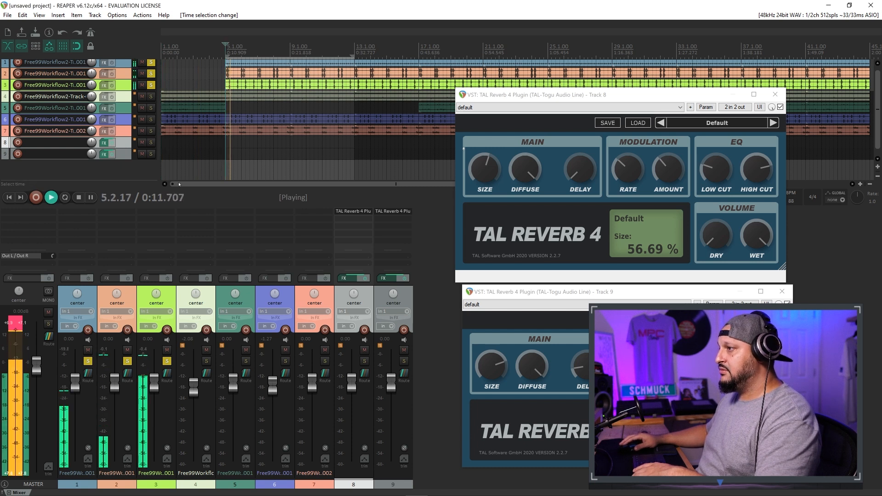
Audition tracks 4 and 5 one at a time together with the soloed tracks.
{"action": "left_click", "coordinate": [207, 361]}
{"action": "left_click", "coordinate": [206, 361]}
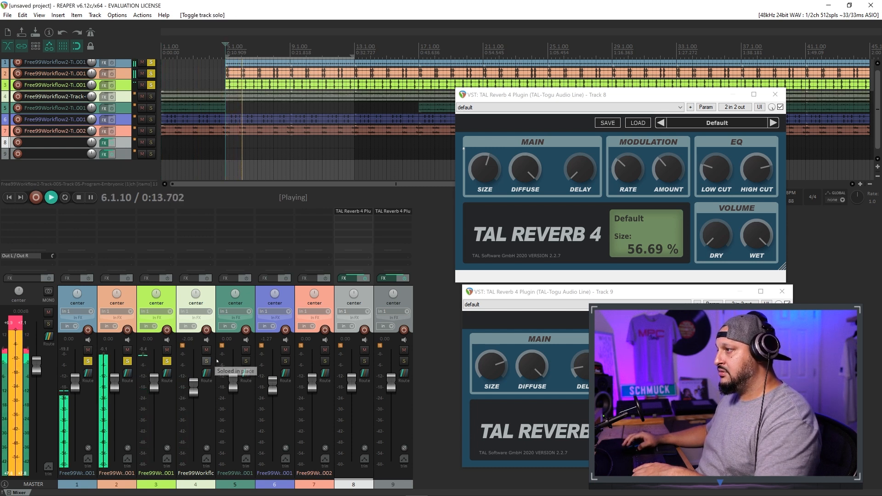
{"action": "left_click", "coordinate": [249, 362]}
{"action": "left_click", "coordinate": [248, 362]}
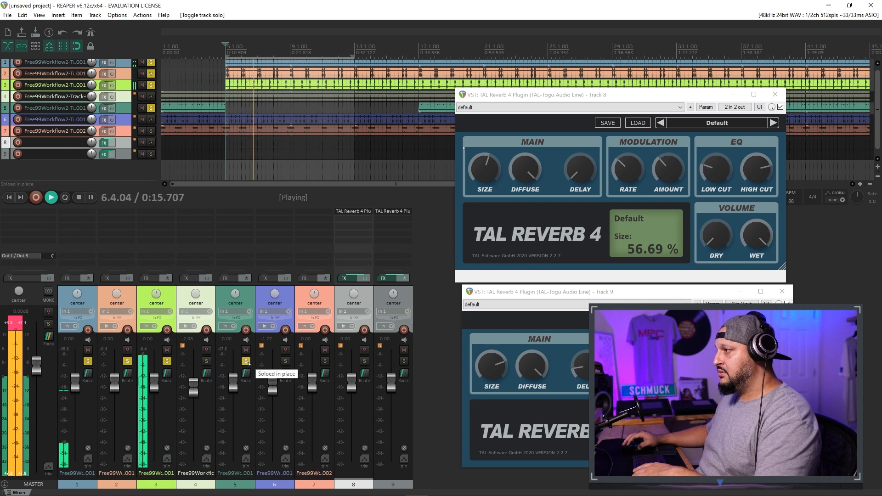
Solo track 6, move it directly after track 2, and stop playback.
{"action": "left_click", "coordinate": [285, 361]}
{"action": "left_click", "coordinate": [285, 361]}
{"action": "left_click", "coordinate": [286, 361]}
{"action": "left_click_drag", "start_coordinate": [280, 312], "coordinate": [158, 304]}
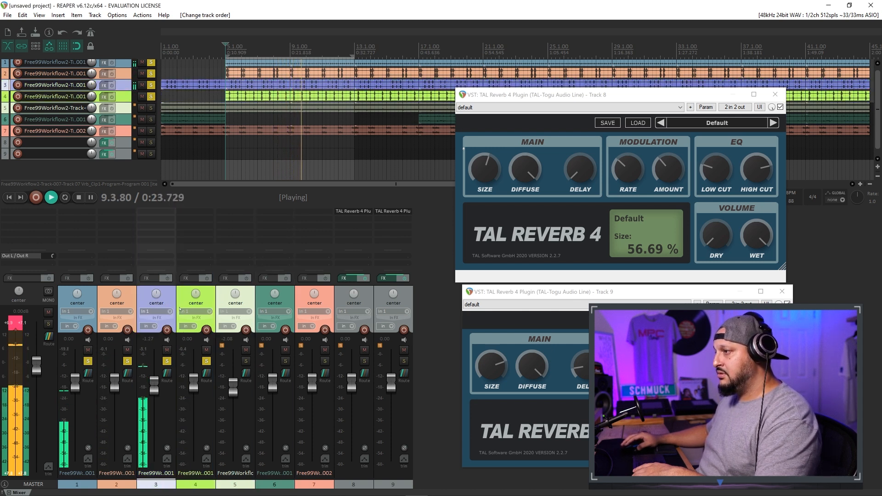
{"action": "key", "text": "space"}
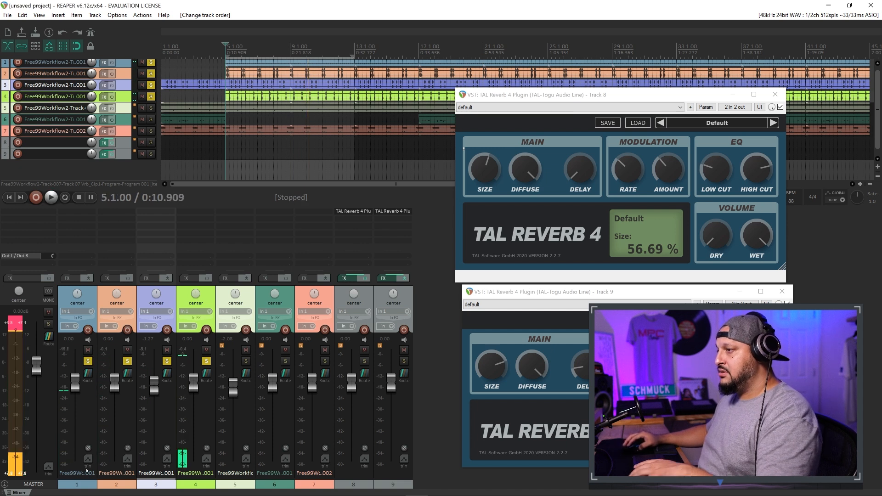
Rename track 1 as Hats and track 2 as Snare.
{"action": "double_click", "coordinate": [77, 473]}
{"action": "type", "text": "Ha"}
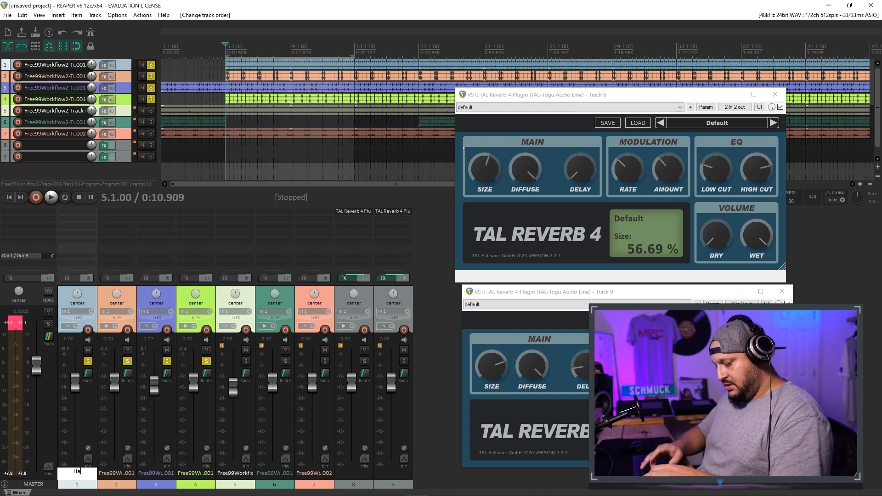
{"action": "type", "text": "ts"}
{"action": "double_click", "coordinate": [121, 474]}
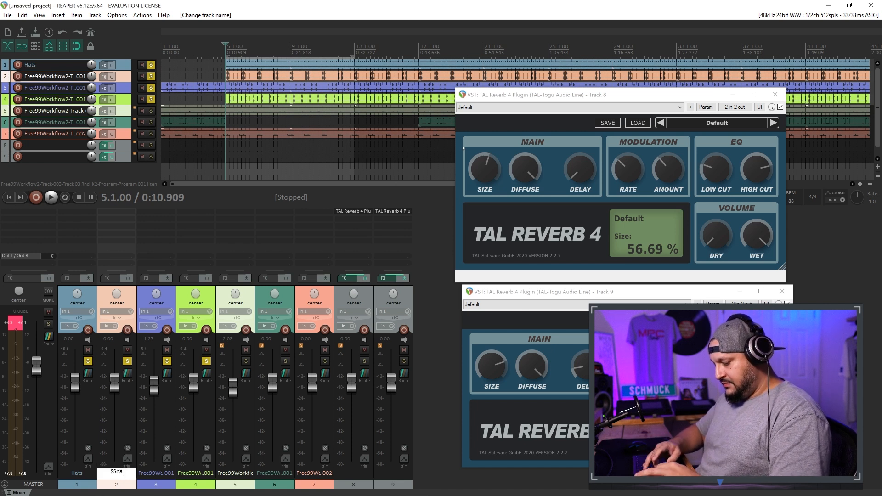
{"action": "left_click", "coordinate": [113, 471]}
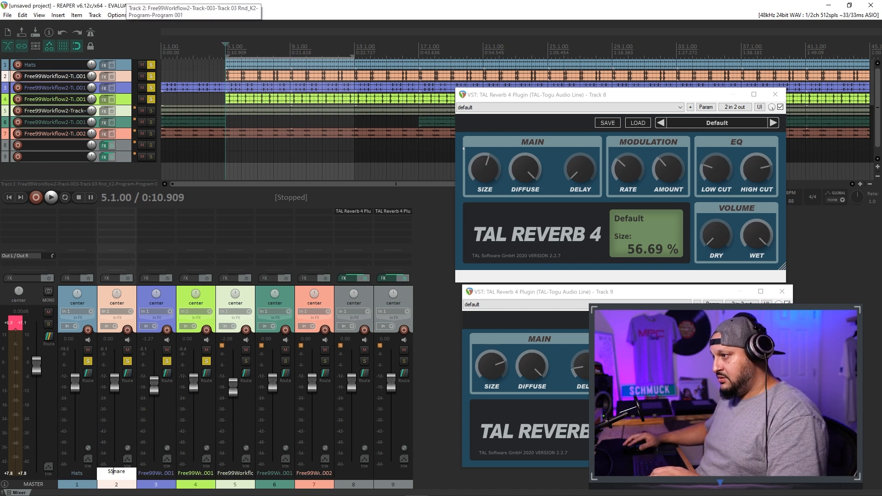
{"action": "key", "text": "BackSpace"}
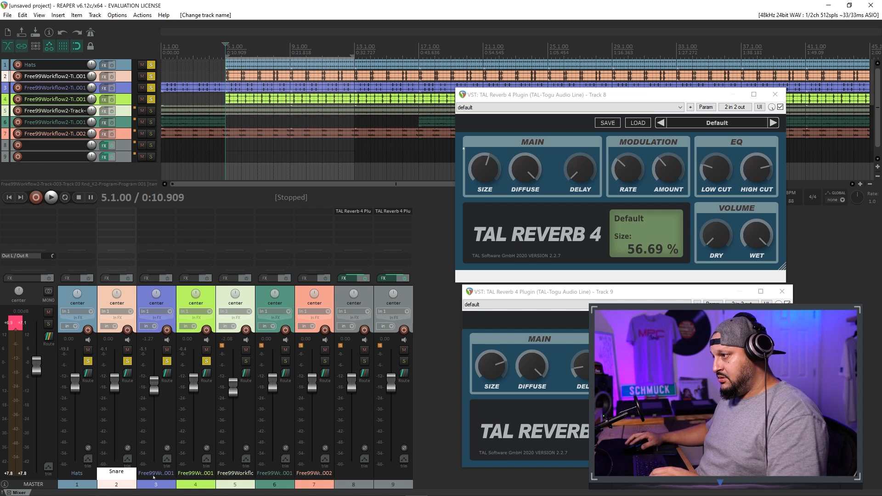
Rename track 3 as Clap and track 4 as Kick.
{"action": "double_click", "coordinate": [154, 476]}
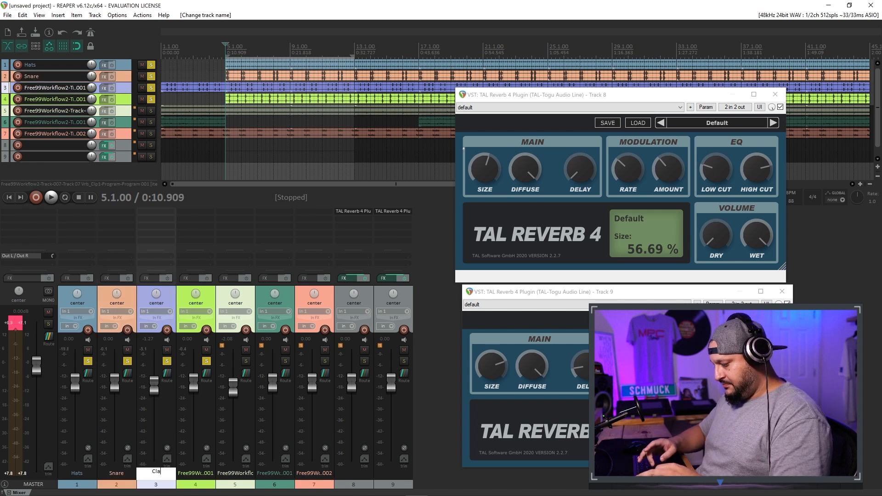
{"action": "type", "text": "Clap"}
{"action": "double_click", "coordinate": [196, 473]}
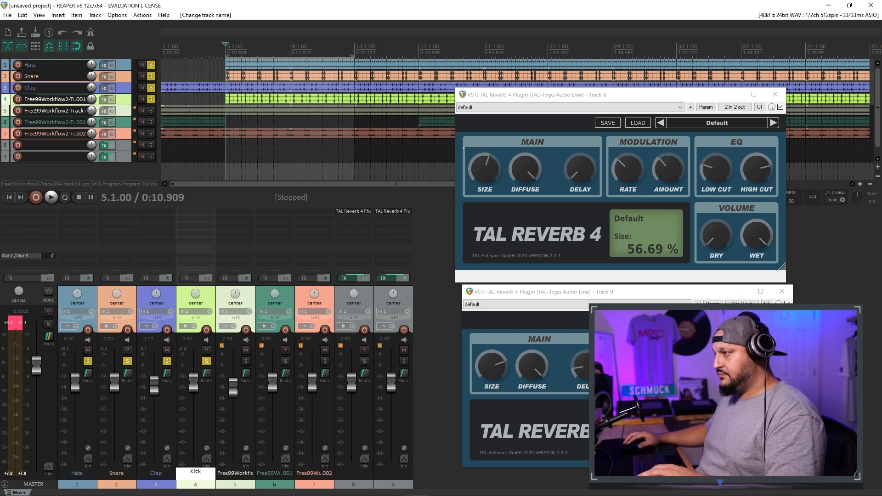
{"action": "left_click", "coordinate": [225, 473]}
Play the selection, briefly solo track 5 to identify it, and rename it Loop.
{"action": "key", "text": "space"}
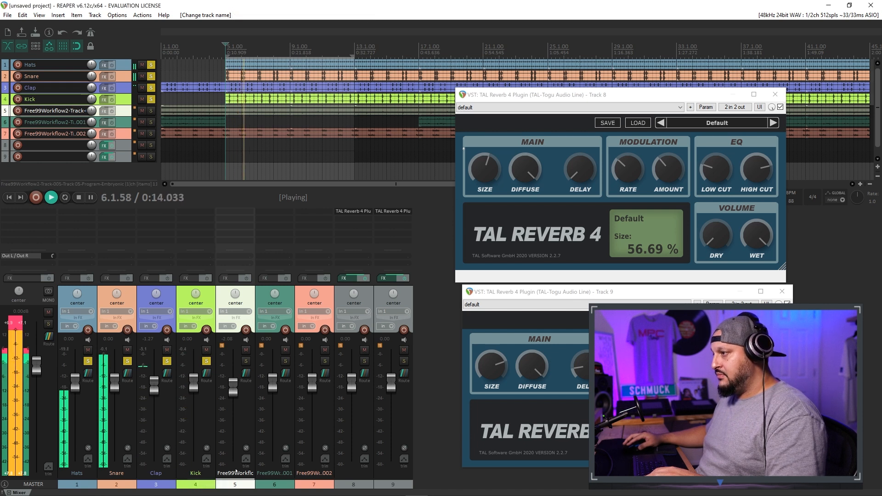
{"action": "left_click", "coordinate": [247, 361]}
{"action": "left_click", "coordinate": [247, 361]}
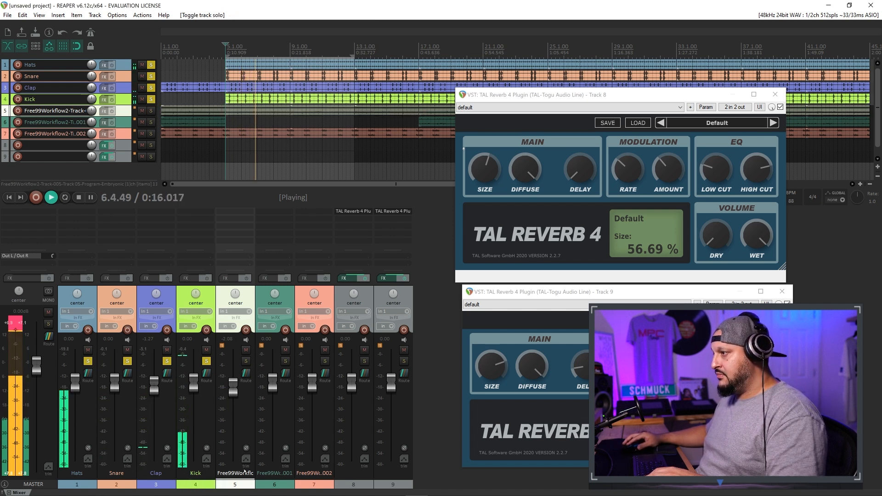
{"action": "double_click", "coordinate": [246, 472]}
{"action": "type", "text": "Loop"}
Audition tracks 6 and 7 with temporary solos and rename them Lead and Bass.
{"action": "left_click", "coordinate": [287, 363]}
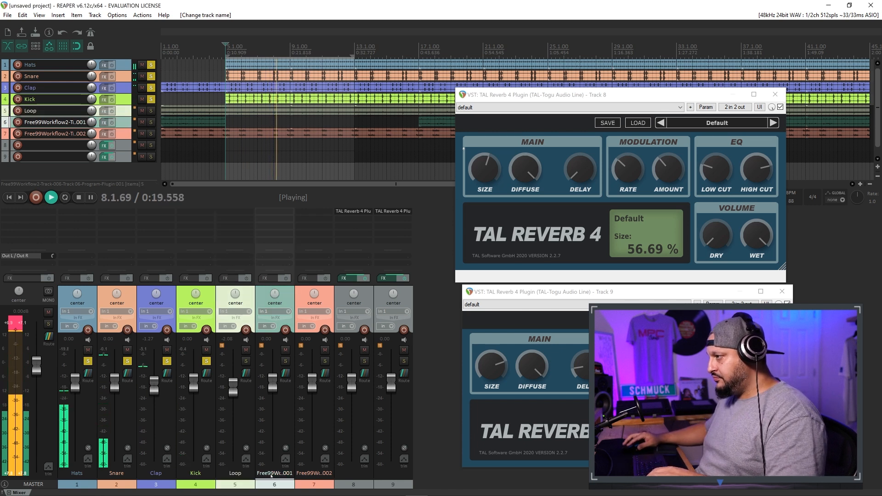
{"action": "left_click", "coordinate": [285, 362]}
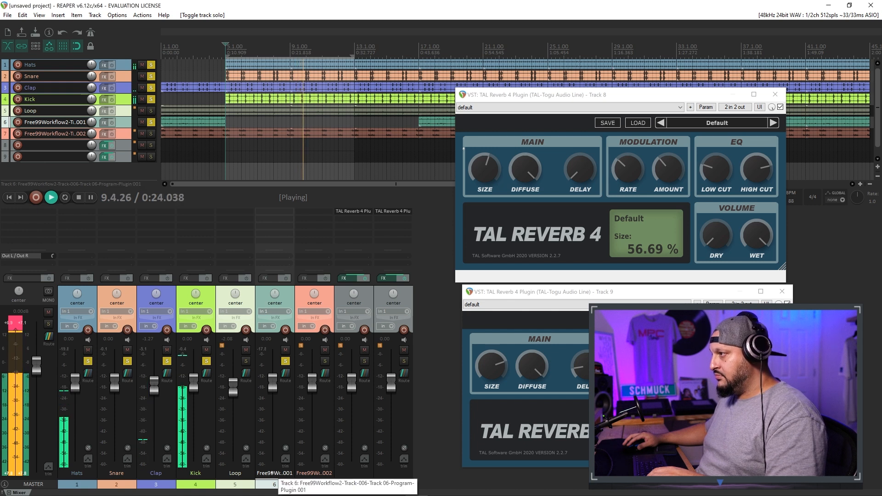
{"action": "left_click", "coordinate": [286, 361]}
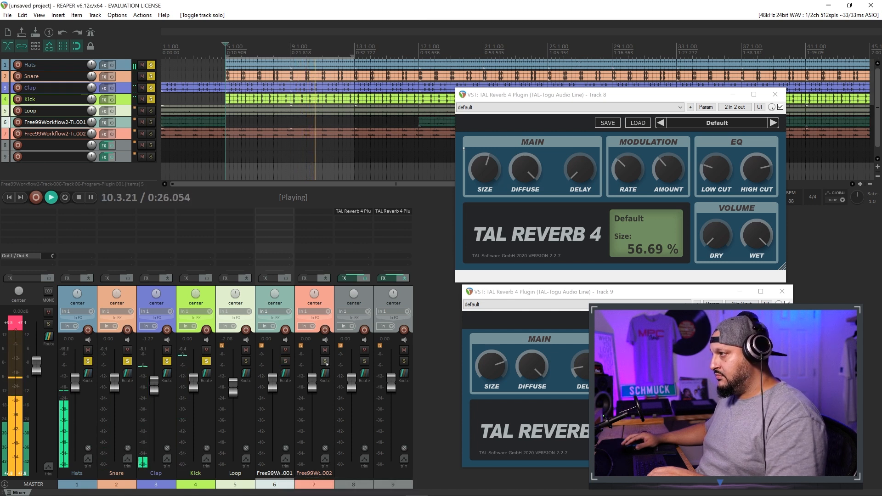
{"action": "left_click", "coordinate": [325, 362]}
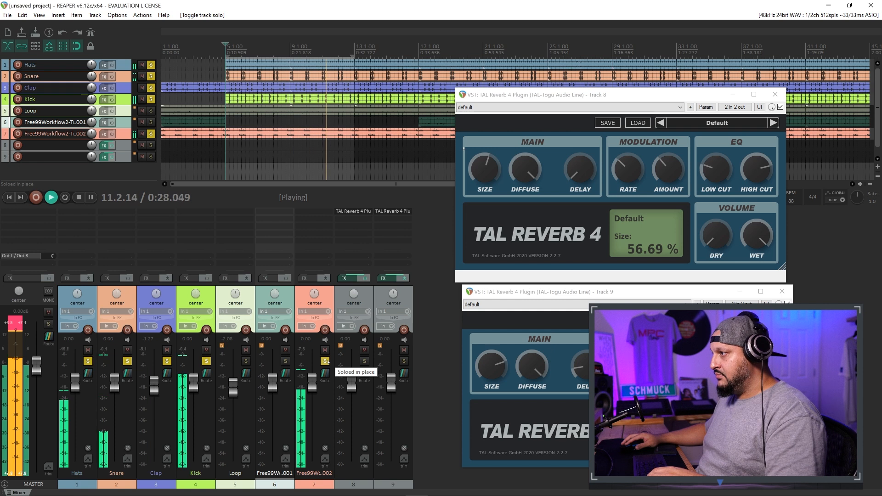
{"action": "left_click", "coordinate": [325, 361]}
{"action": "key", "text": "space"}
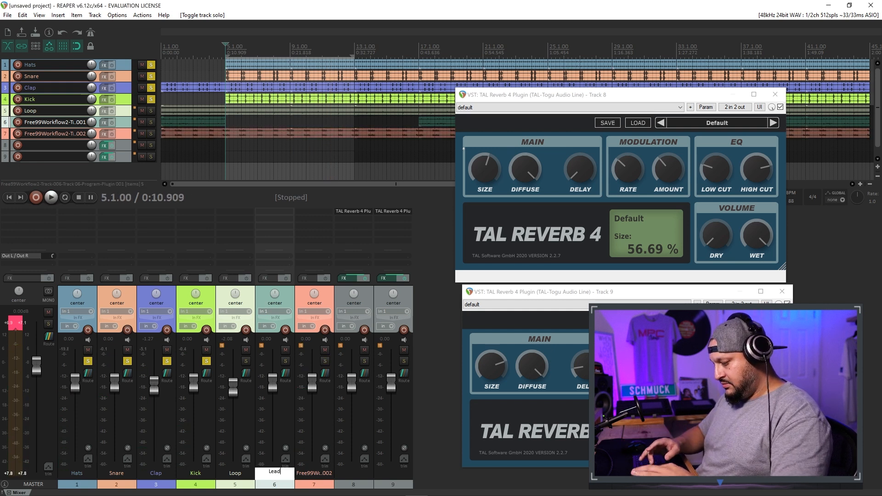
{"action": "double_click", "coordinate": [317, 477]}
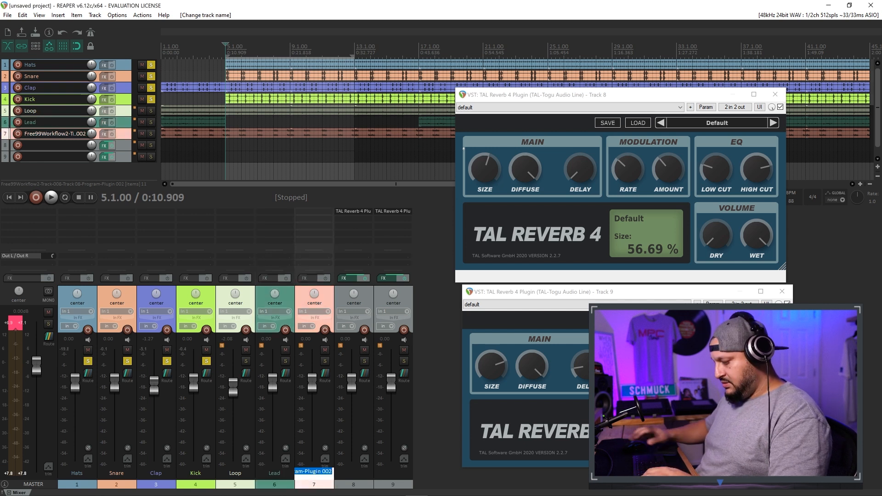
{"action": "key", "text": "Return"}
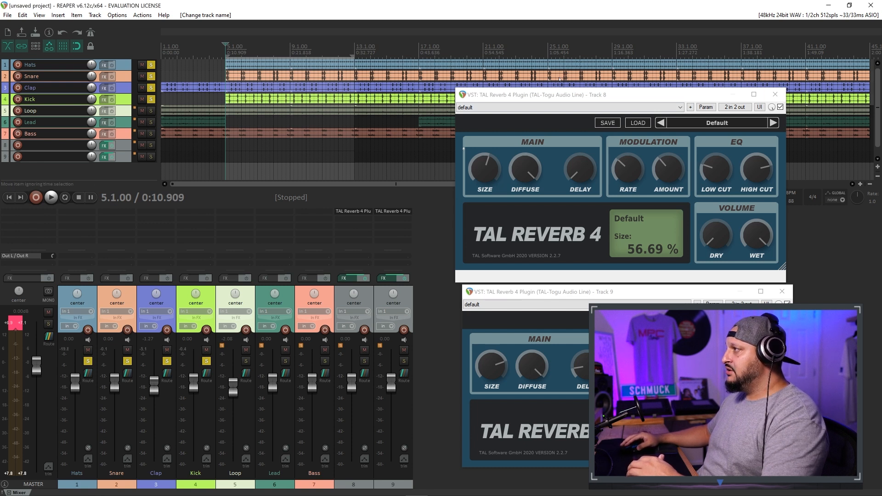
Shift track 8's reverb window slightly down and close track 9's reverb window.
{"action": "left_click_drag", "start_coordinate": [576, 98], "coordinate": [573, 110]}
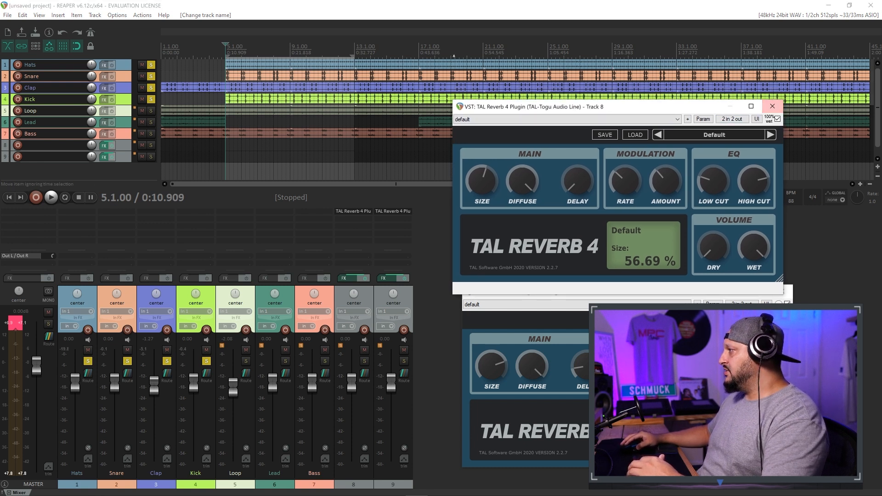
{"action": "left_click", "coordinate": [788, 291]}
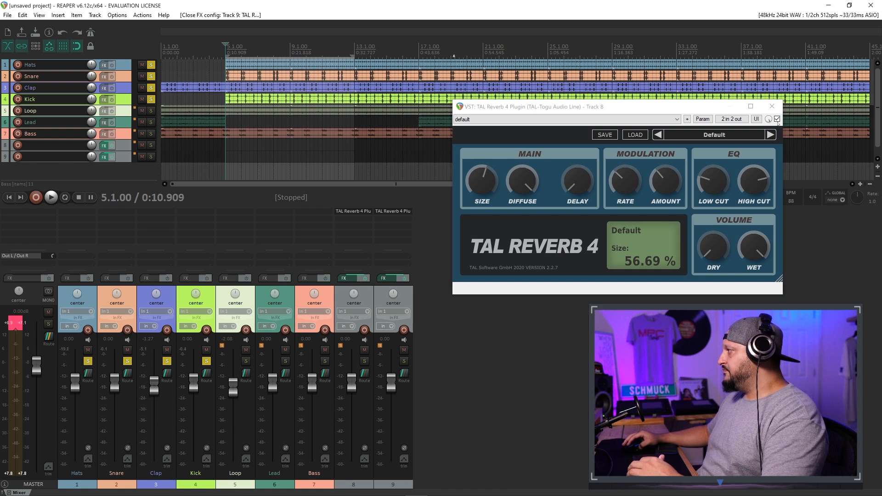
Close track 8's reverb window and add ReaEQ (Cockos) to the Hats track.
{"action": "left_click", "coordinate": [772, 107]}
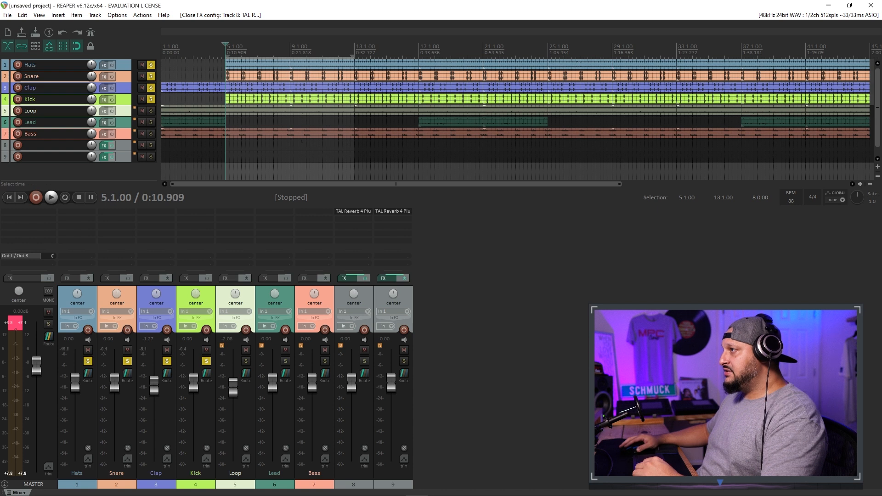
{"action": "left_click", "coordinate": [78, 215]}
{"action": "left_click", "coordinate": [643, 33]}
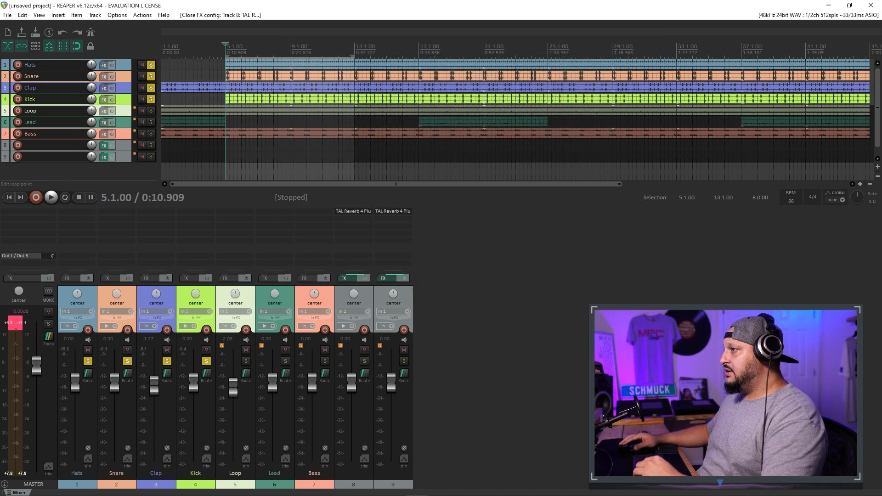
{"action": "left_click", "coordinate": [81, 215]}
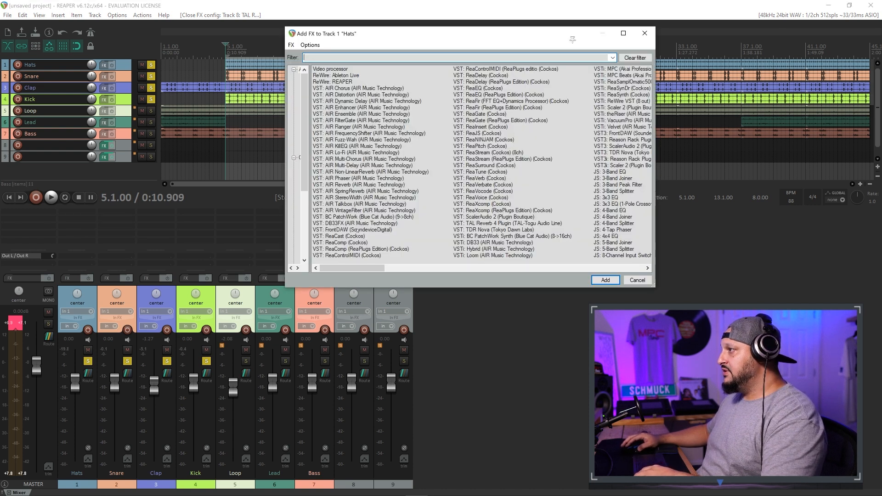
{"action": "double_click", "coordinate": [475, 88]}
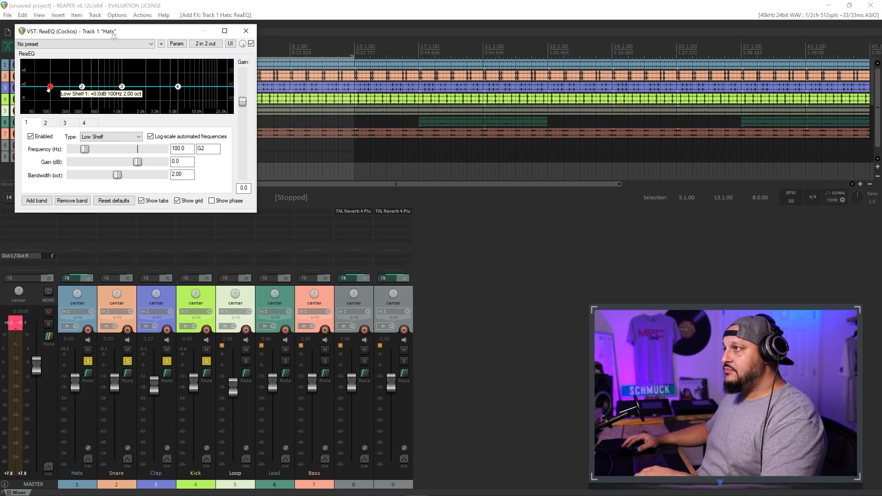
Change band 1 of the Hats EQ to High Pass and start playback to hear the filter.
{"action": "right_click", "coordinate": [48, 89]}
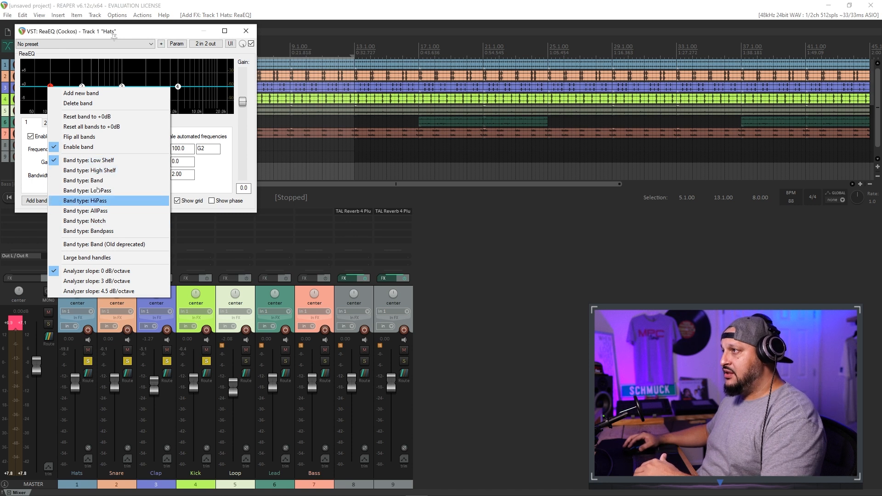
{"action": "left_click", "coordinate": [94, 201]}
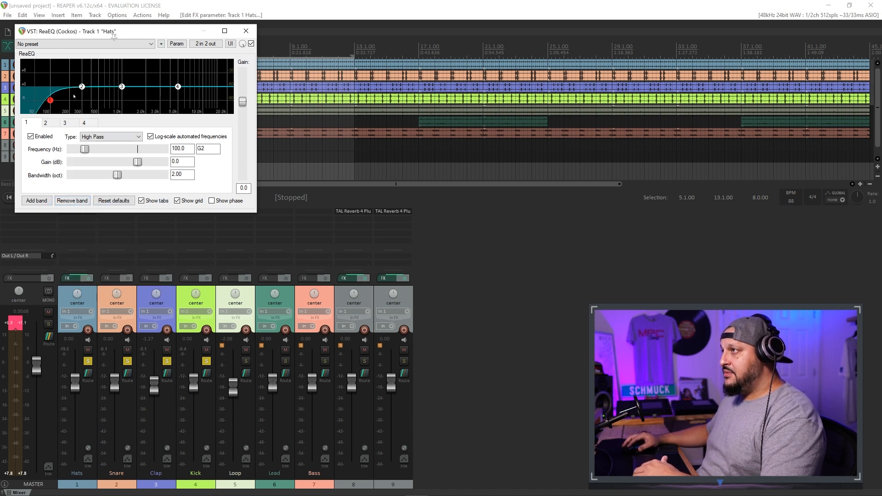
{"action": "key", "text": "space"}
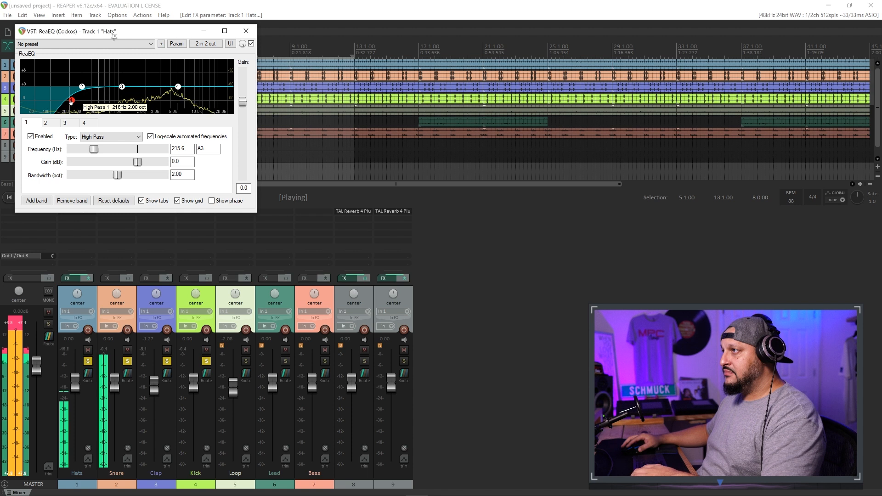
Unsolo tracks 2, 3 and 4, and raise the Hats high-pass frequency to about 1076 Hz.
{"action": "left_click", "coordinate": [127, 361]}
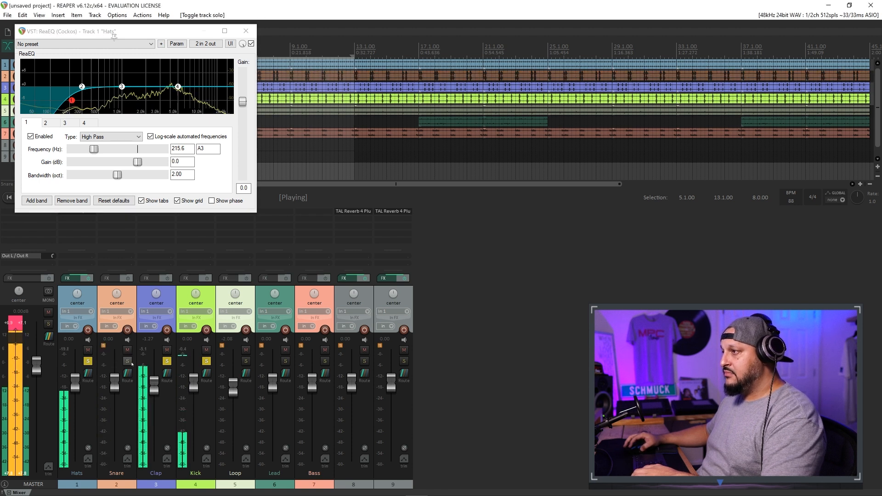
{"action": "left_click", "coordinate": [166, 360]}
{"action": "left_click", "coordinate": [206, 361]}
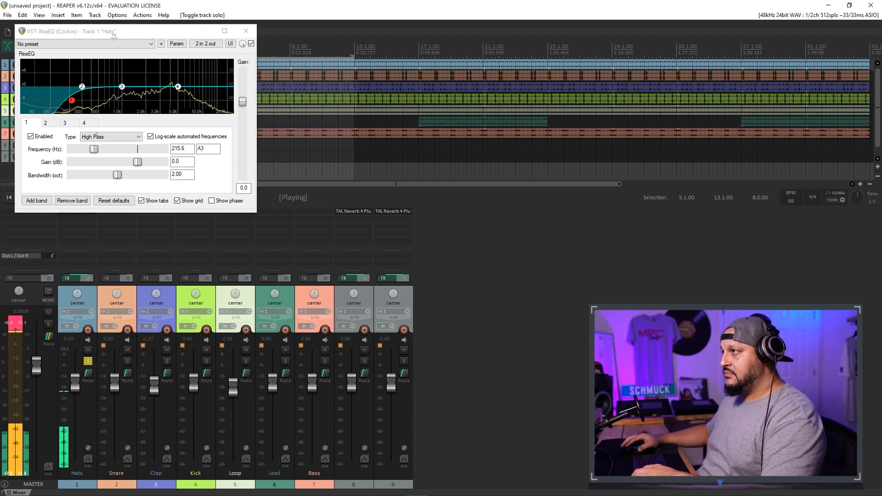
{"action": "left_click_drag", "start_coordinate": [66, 102], "coordinate": [124, 102]}
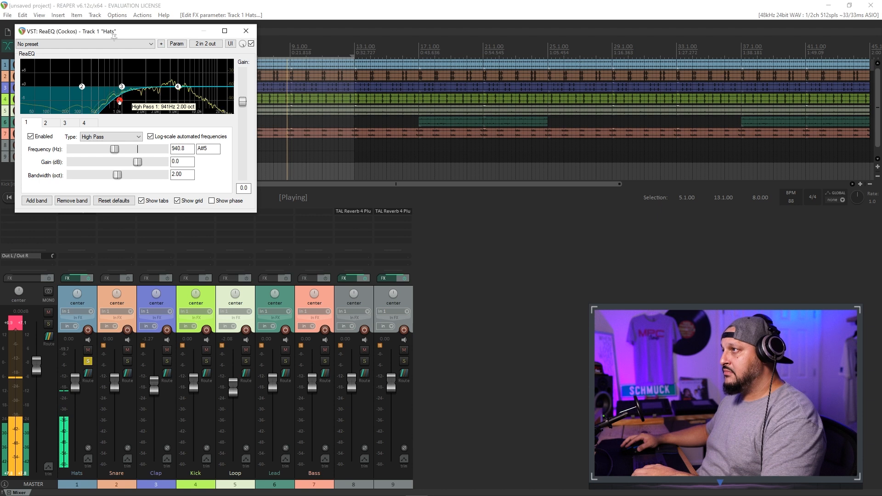
{"action": "left_click_drag", "start_coordinate": [114, 35], "coordinate": [433, 71]}
Copy the Hats ReaEQ to track 2, solo that track again, inspect the copied EQ and close both EQ windows.
{"action": "left_click_drag", "start_coordinate": [76, 211], "coordinate": [116, 211]}
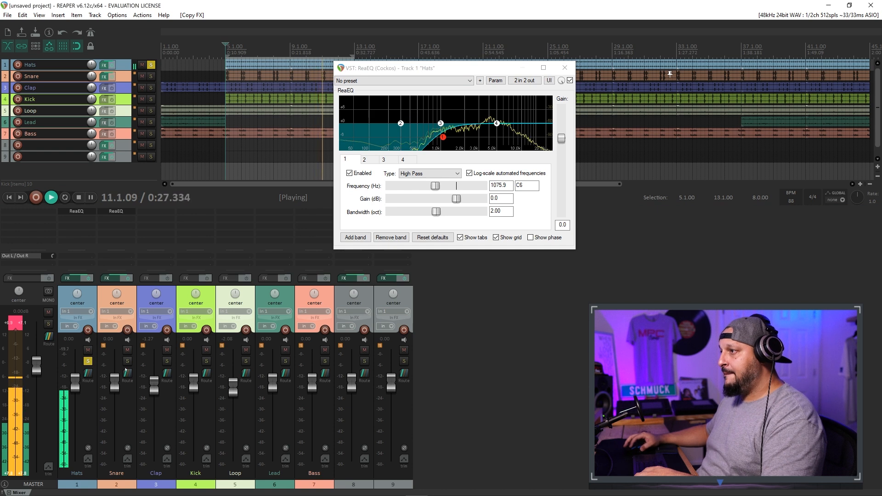
{"action": "left_click", "coordinate": [127, 361]}
{"action": "left_click", "coordinate": [116, 211]}
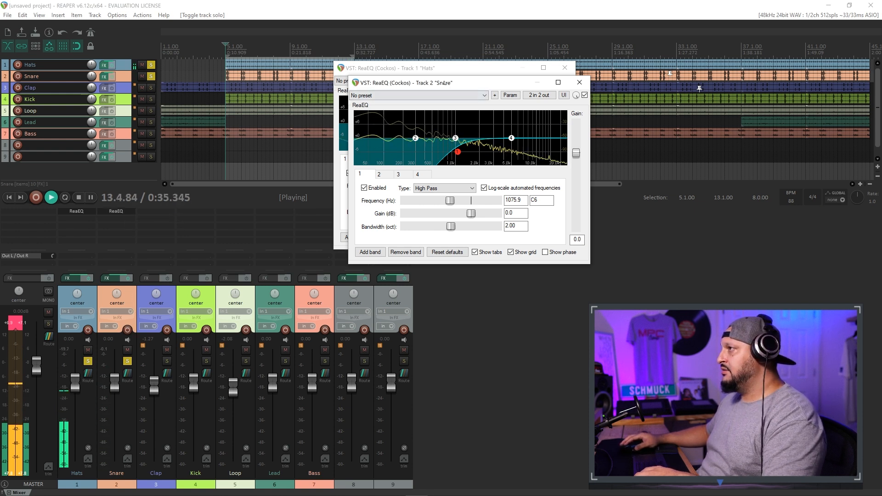
{"action": "left_click", "coordinate": [566, 67]}
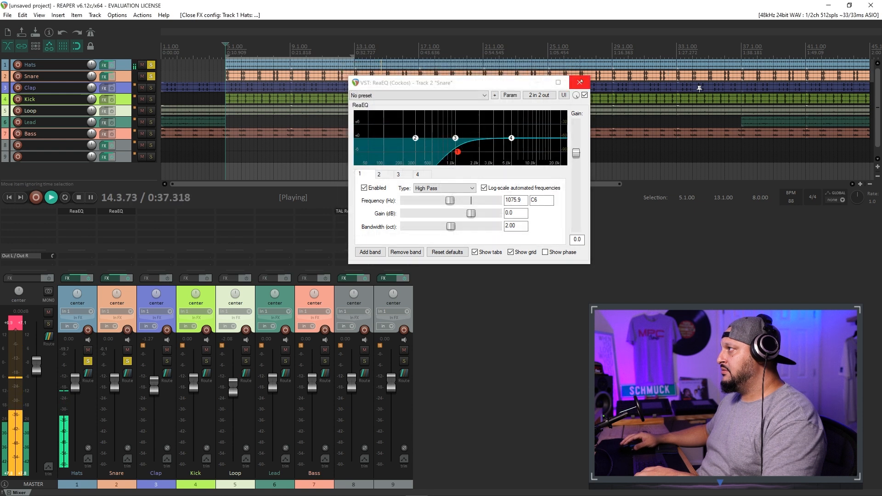
{"action": "left_click", "coordinate": [580, 82]}
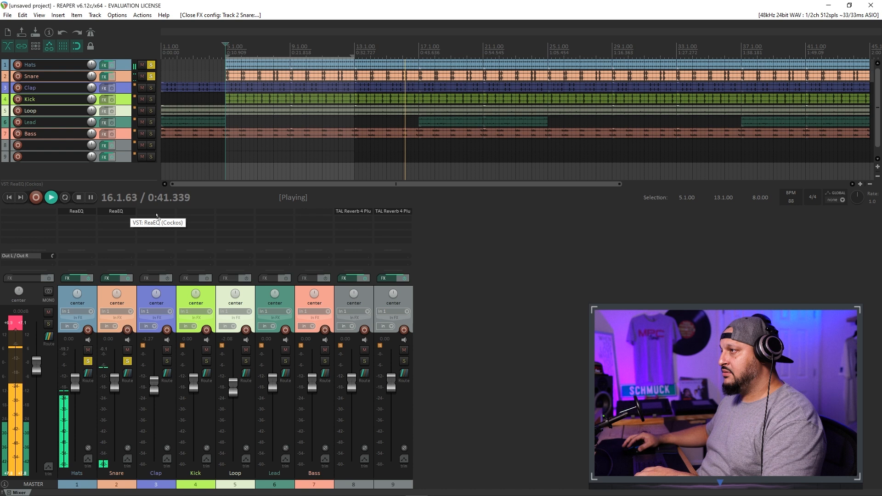
Transfer the ReaEQ copy from track 2 to the Clap track, solo Clap and Kick again, and stop playback.
{"action": "left_click_drag", "start_coordinate": [156, 216], "coordinate": [156, 216]}
{"action": "left_click", "coordinate": [124, 212], "text": "alt"}
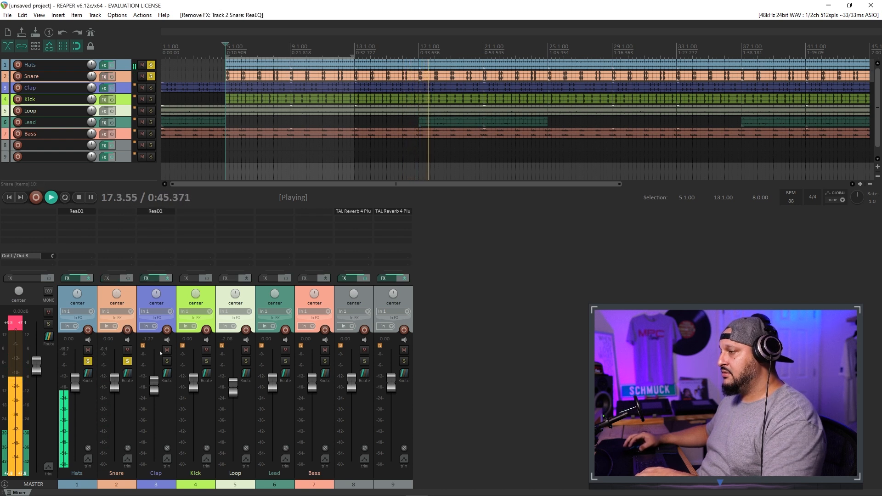
{"action": "left_click", "coordinate": [167, 362]}
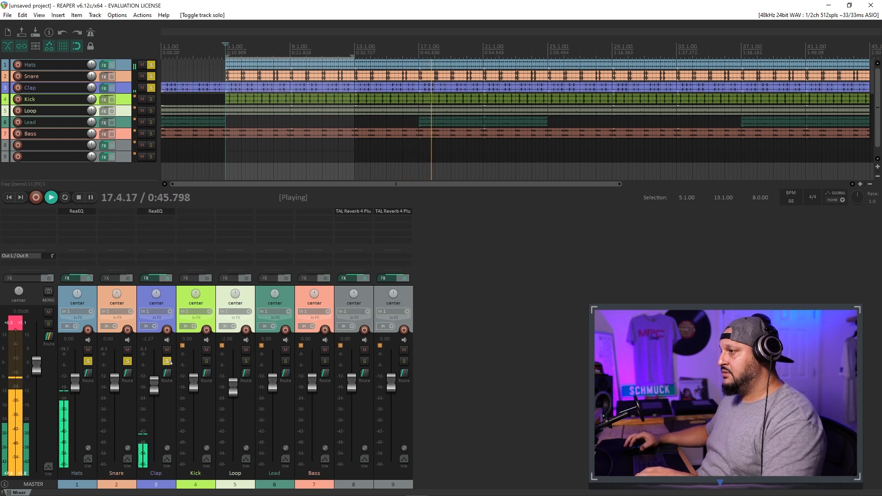
{"action": "left_click", "coordinate": [207, 361]}
{"action": "key", "text": "space"}
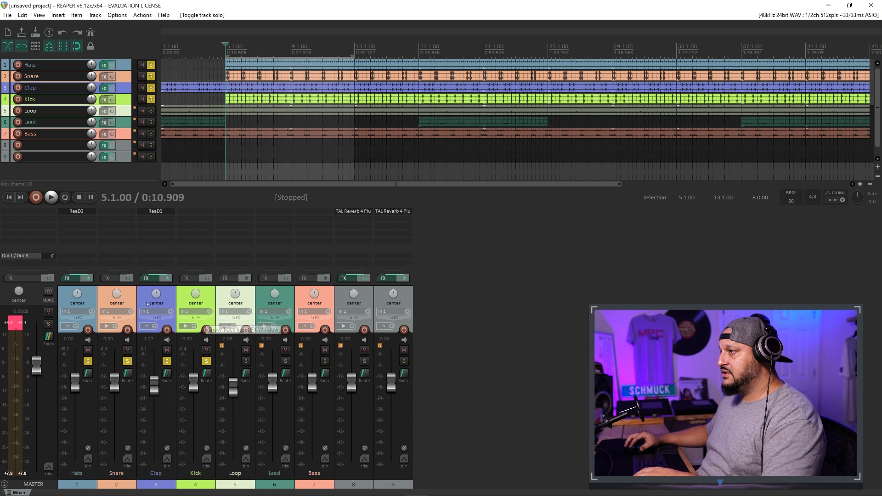
Reorder tracks 2 to 4 as green, purple, orange, and rename the green track Snare and the orange track Kick.
{"action": "left_click_drag", "start_coordinate": [197, 304], "coordinate": [103, 302]}
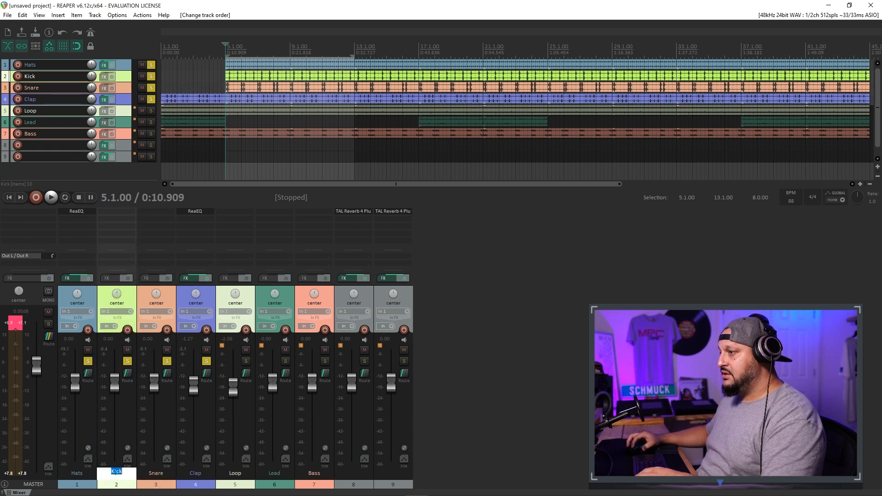
{"action": "type", "text": "Snare"}
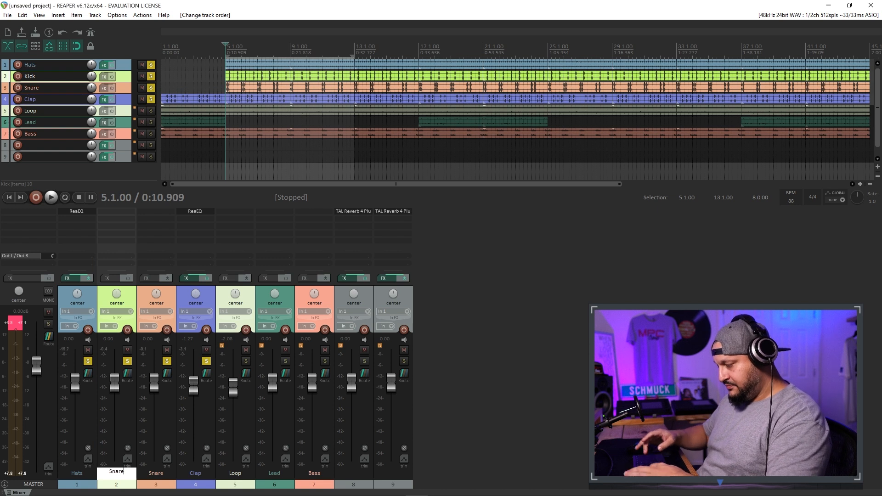
{"action": "double_click", "coordinate": [155, 477]}
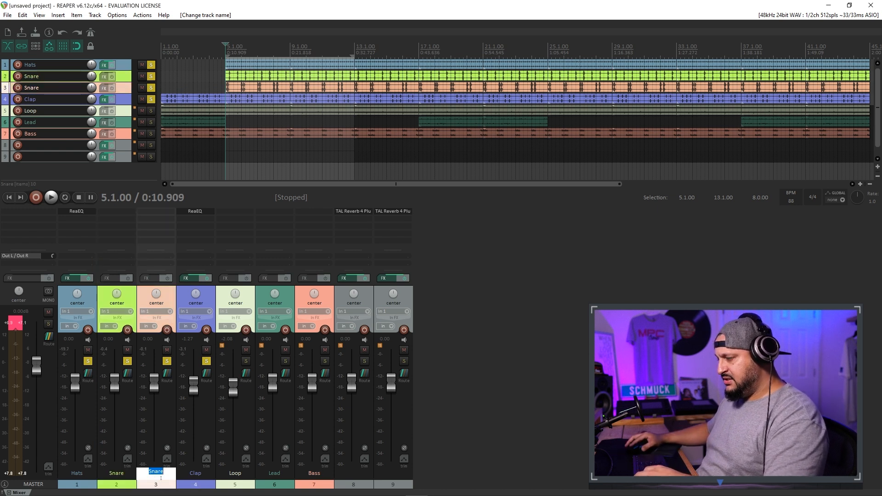
{"action": "type", "text": "Kick"}
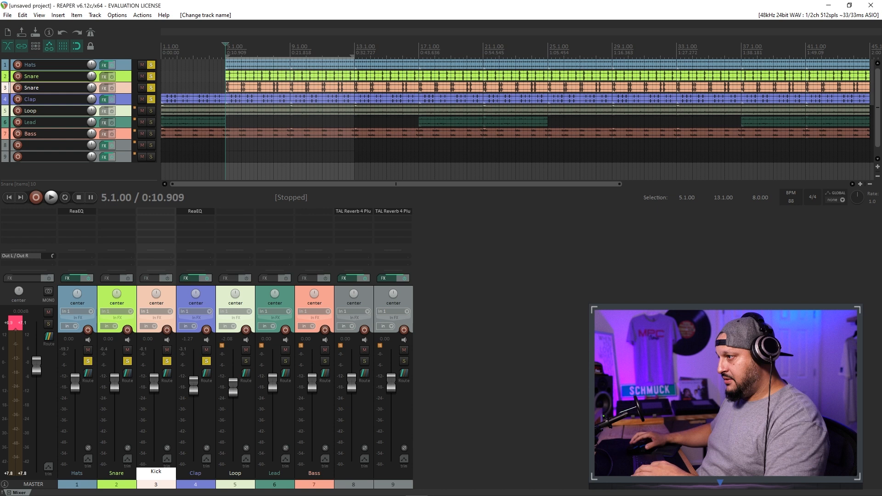
{"action": "left_click_drag", "start_coordinate": [166, 289], "coordinate": [210, 293]}
During playback, copy ReaEQ to the Snare track and lower its high-pass frequency to about 193 Hz.
{"action": "key", "text": "space"}
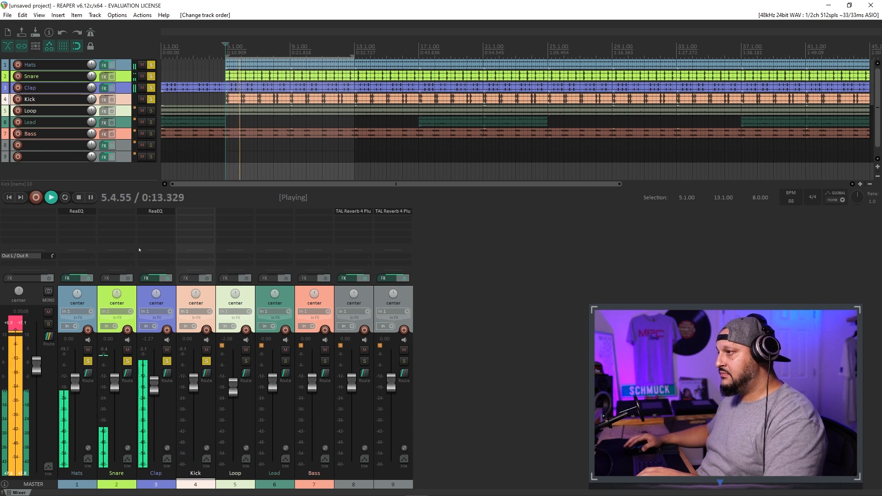
{"action": "left_click_drag", "start_coordinate": [123, 215], "coordinate": [122, 212]}
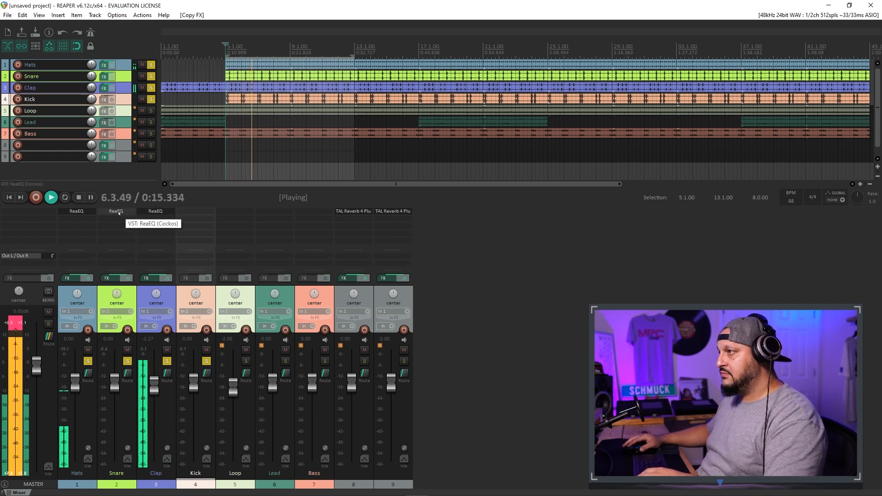
{"action": "left_click", "coordinate": [122, 212]}
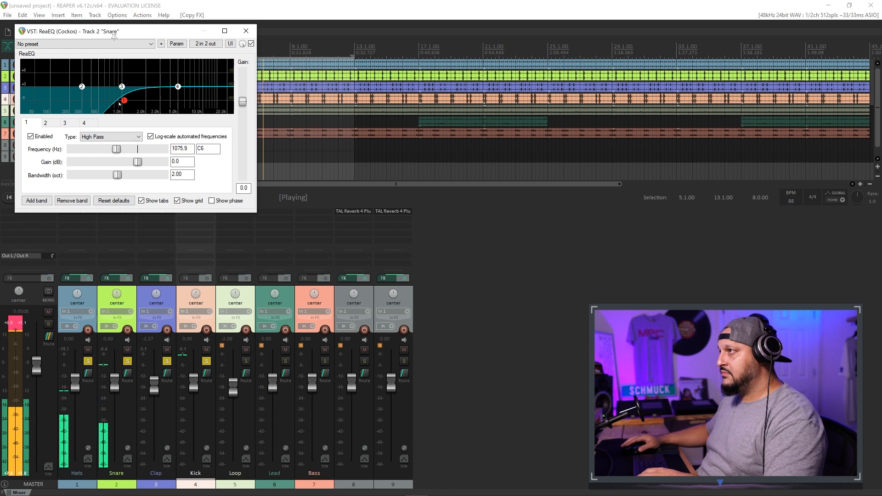
{"action": "left_click_drag", "start_coordinate": [124, 100], "coordinate": [69, 102]}
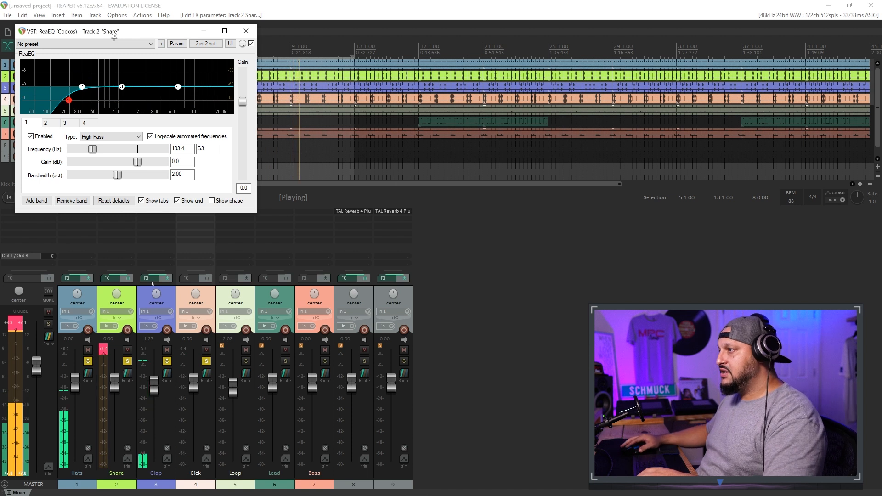
{"action": "left_click", "coordinate": [246, 31]}
Lower the Clap EQ's high-pass frequency and set its high shelf to about 4935 Hz with 0.2 dB gain.
{"action": "left_click", "coordinate": [156, 211]}
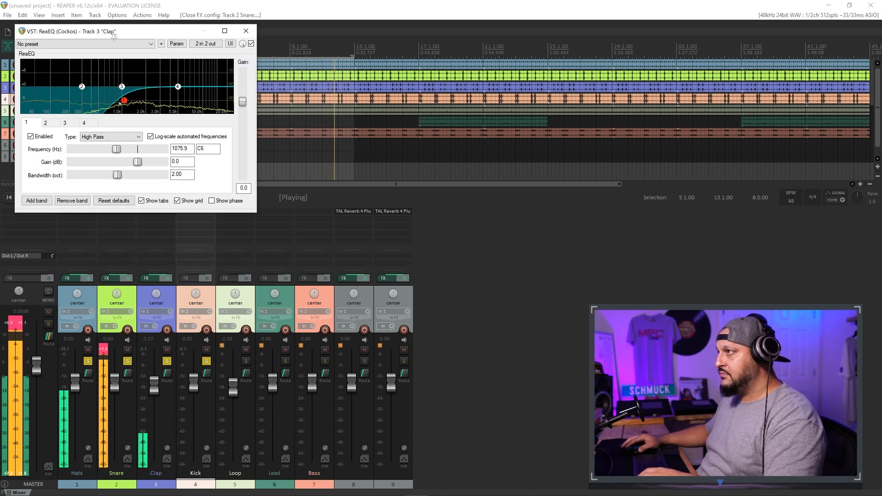
{"action": "left_click_drag", "start_coordinate": [123, 102], "coordinate": [99, 104]}
{"action": "left_click_drag", "start_coordinate": [178, 87], "coordinate": [177, 87]}
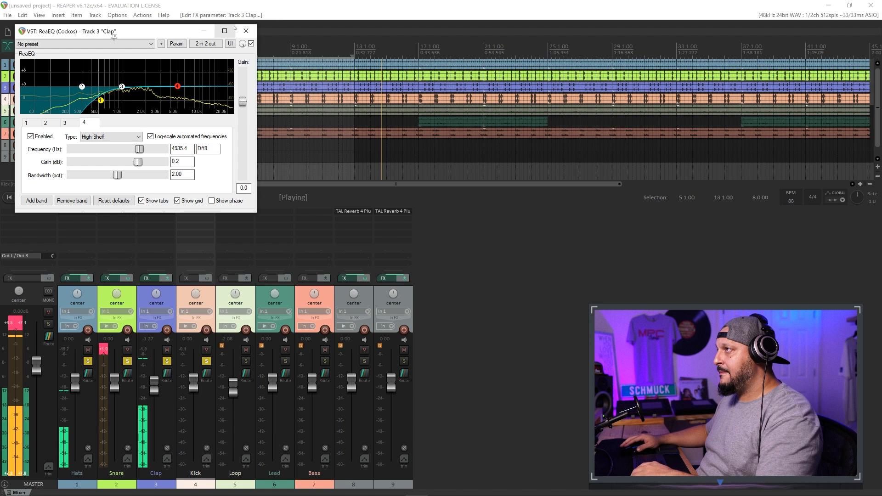
{"action": "left_click", "coordinate": [246, 30]}
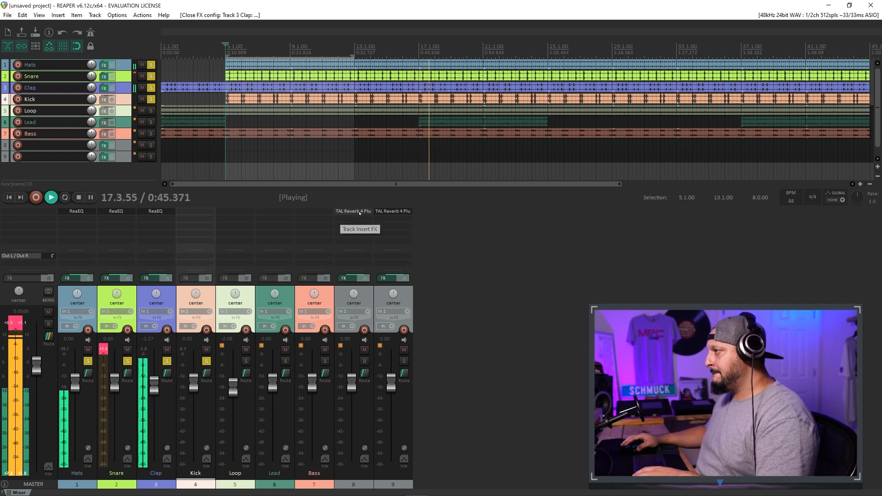
{"action": "key", "text": "space"}
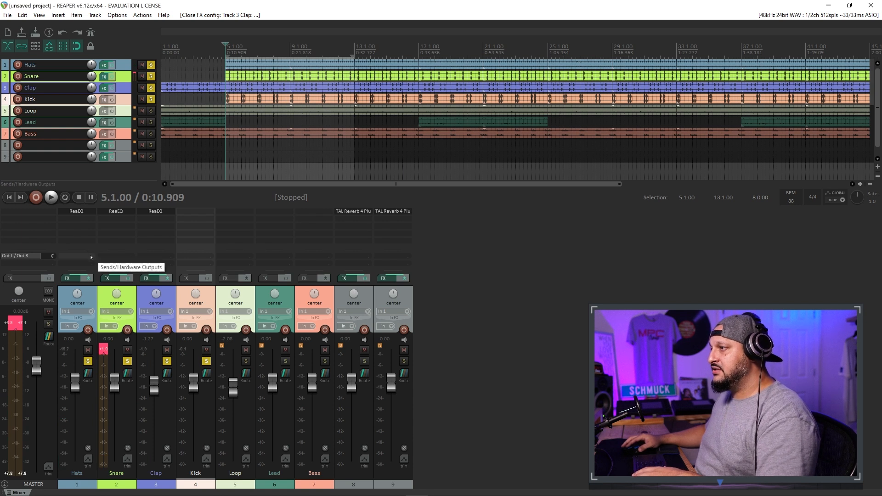
Add a send from the Hats track to track 8.
{"action": "left_click", "coordinate": [84, 256]}
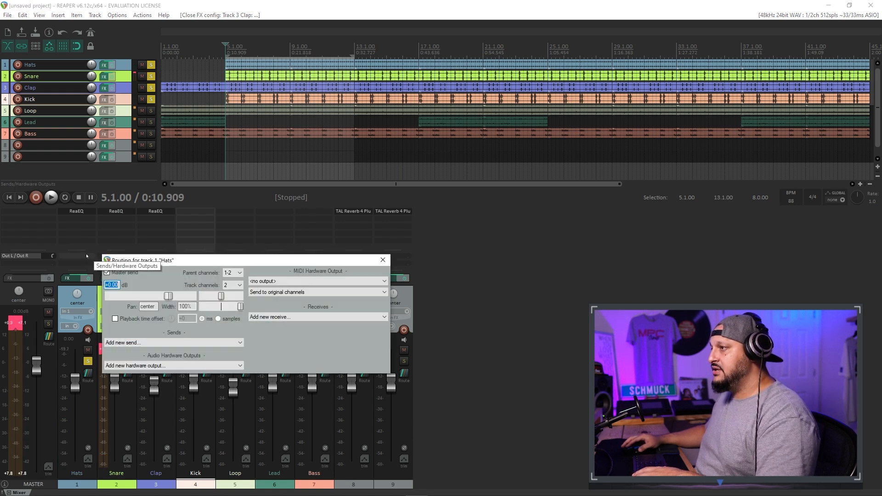
{"action": "left_click", "coordinate": [151, 343]}
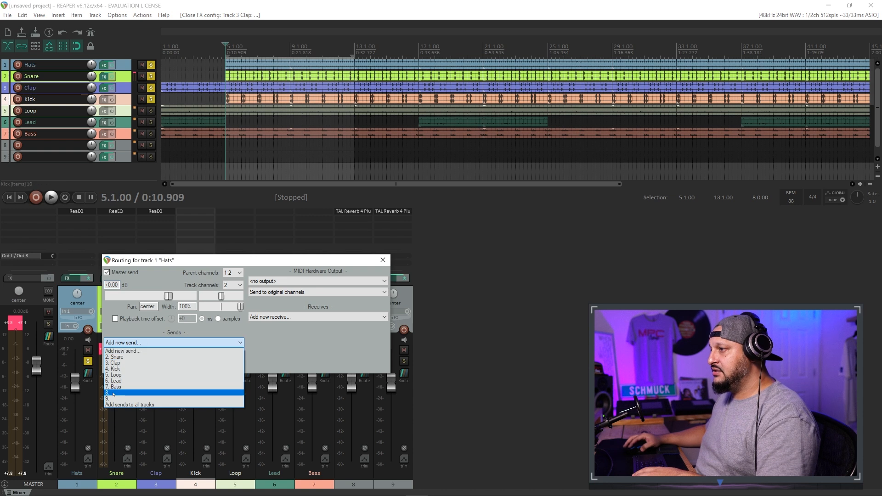
{"action": "left_click", "coordinate": [113, 393]}
{"action": "left_click", "coordinate": [383, 260]}
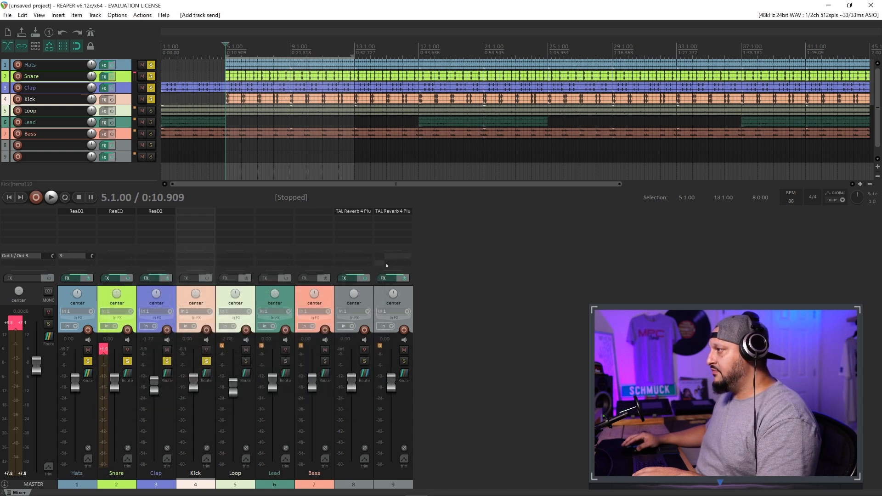
Rename track 8 as ShortVerb and track 9 as LongVerb.
{"action": "left_click", "coordinate": [358, 484]}
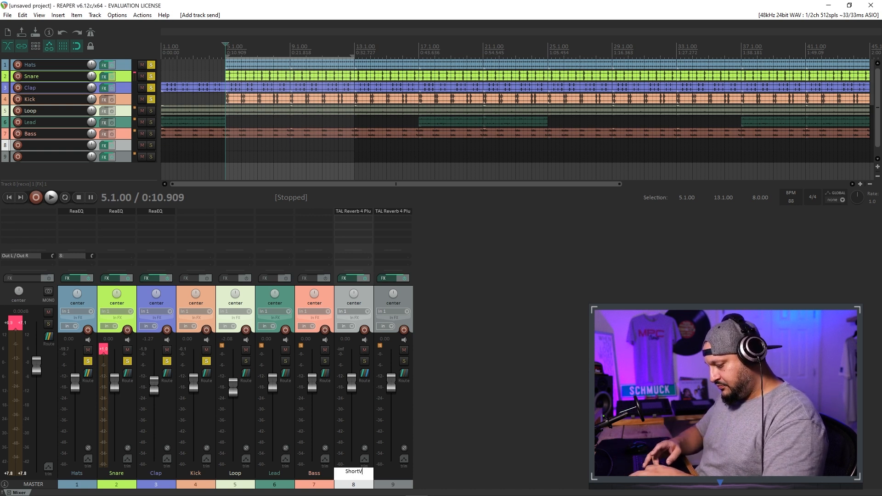
{"action": "double_click", "coordinate": [393, 474]}
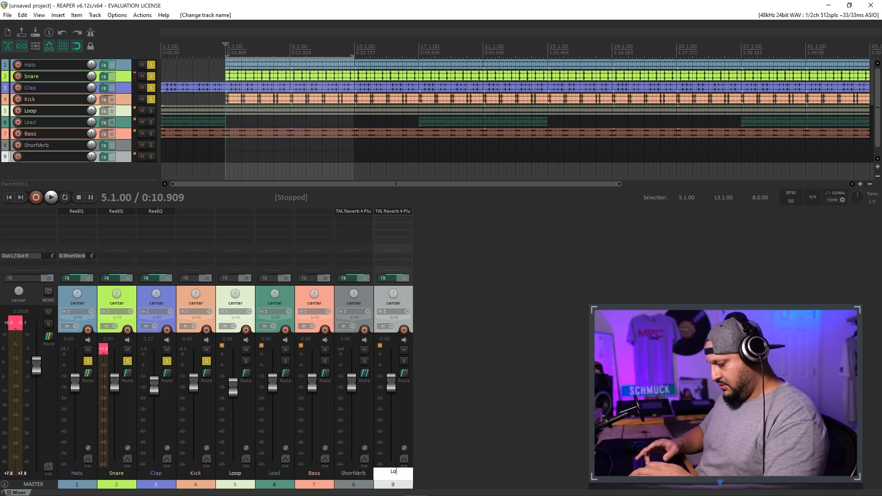
{"action": "left_click", "coordinate": [453, 454]}
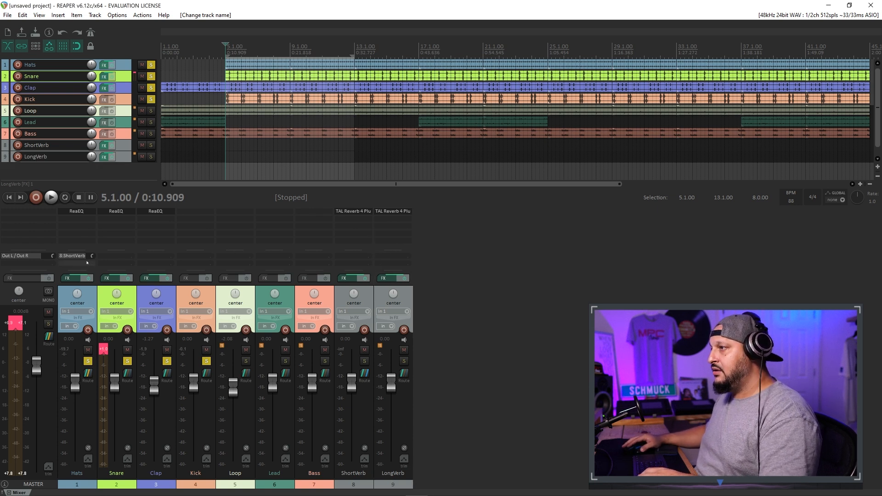
Lower the Hats track's send to ShortVerb to about -27 dB.
{"action": "key", "text": "space"}
{"action": "key", "text": "space"}
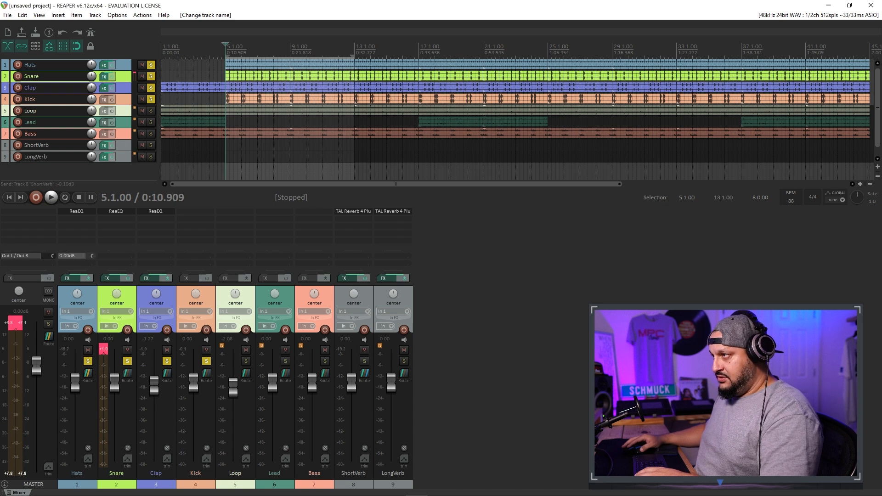
{"action": "left_click_drag", "start_coordinate": [85, 256], "coordinate": [80, 256]}
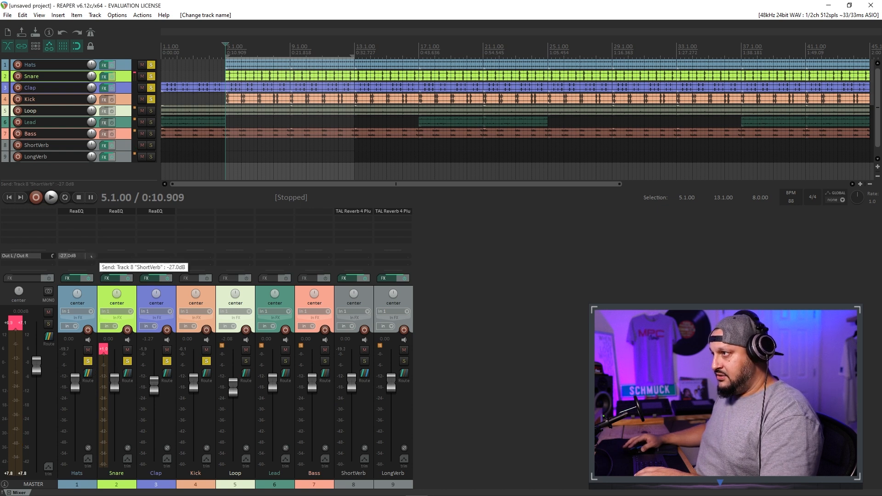
During playback, copy the Hats ShortVerb send to the Snare and Clap tracks and adjust their send levels.
{"action": "key", "text": "space"}
{"action": "left_click_drag", "start_coordinate": [70, 256], "coordinate": [131, 270]}
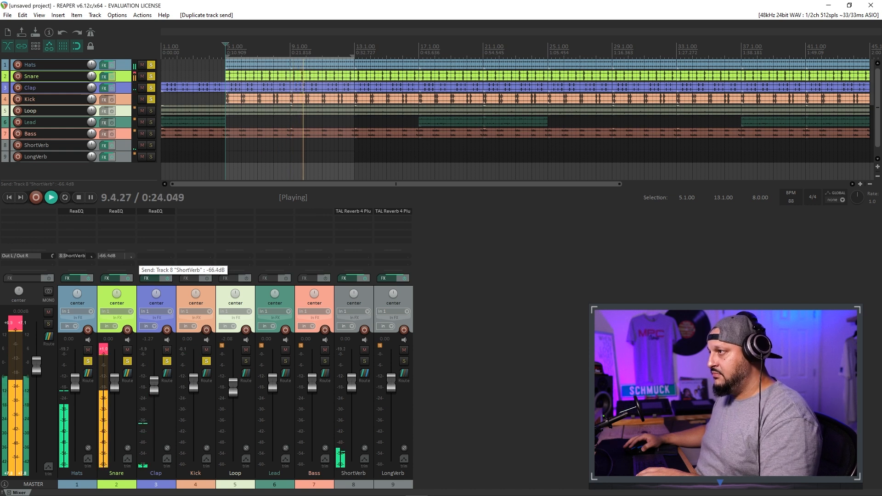
{"action": "left_click_drag", "start_coordinate": [132, 270], "coordinate": [170, 255]}
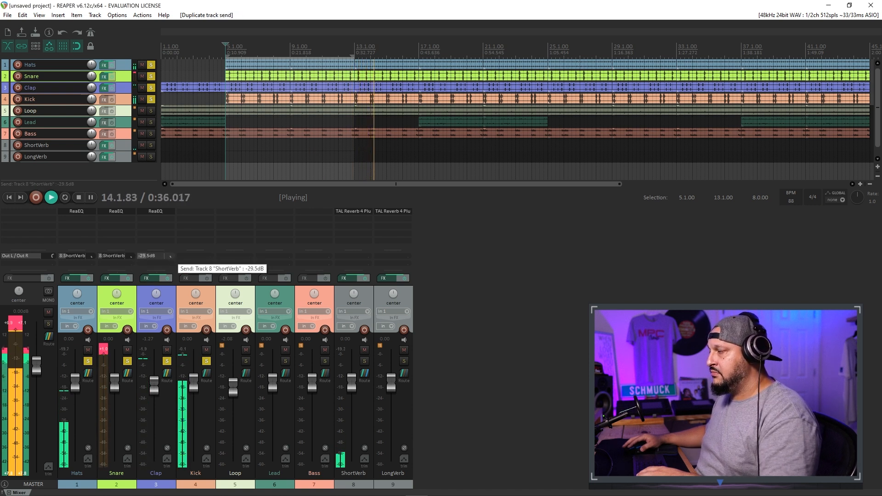
{"action": "left_click_drag", "start_coordinate": [170, 256], "coordinate": [171, 258]}
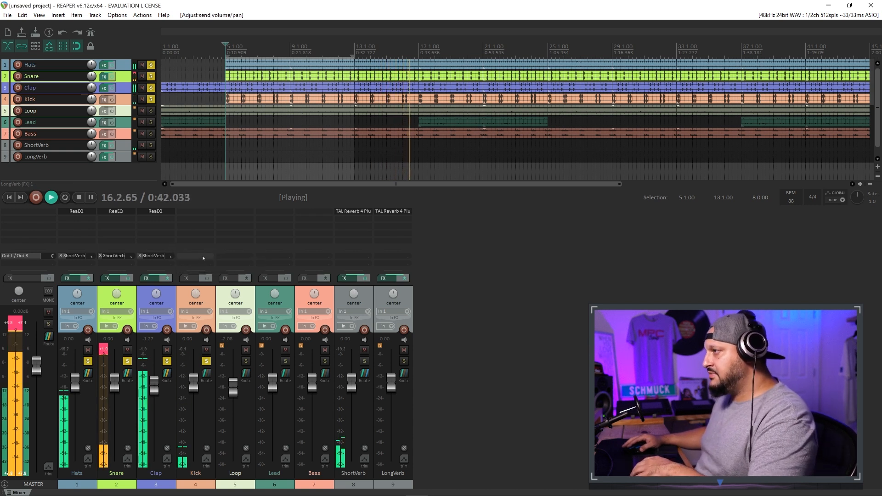
Solo the Loop track along with the drums and set its volume to about -2.32 dB.
{"action": "left_click", "coordinate": [247, 361]}
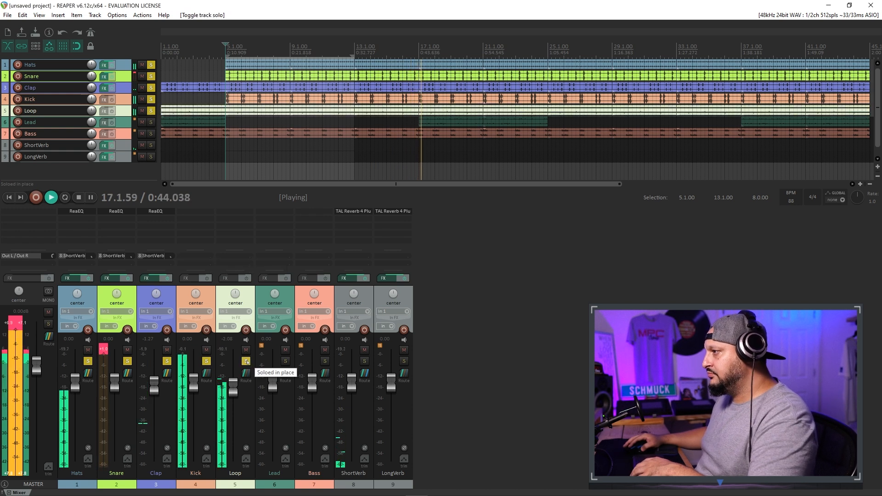
{"action": "left_click_drag", "start_coordinate": [232, 390], "coordinate": [234, 399]}
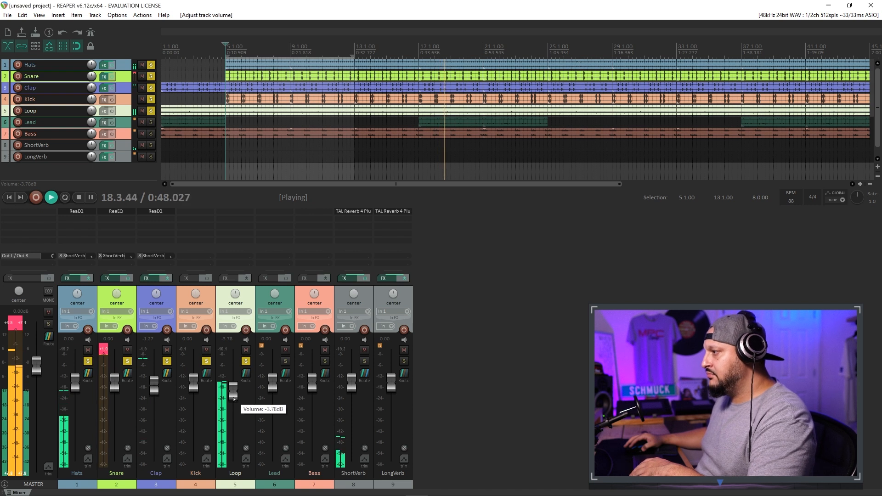
{"action": "left_click_drag", "start_coordinate": [234, 398], "coordinate": [233, 392]}
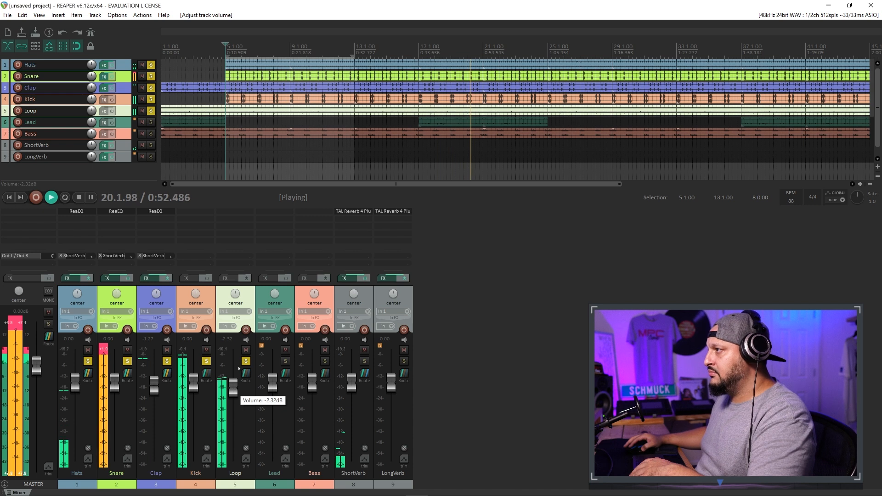
Add ReaEQ to the Loop track and change band 1 to a high-pass filter.
{"action": "double_click", "coordinate": [224, 214]}
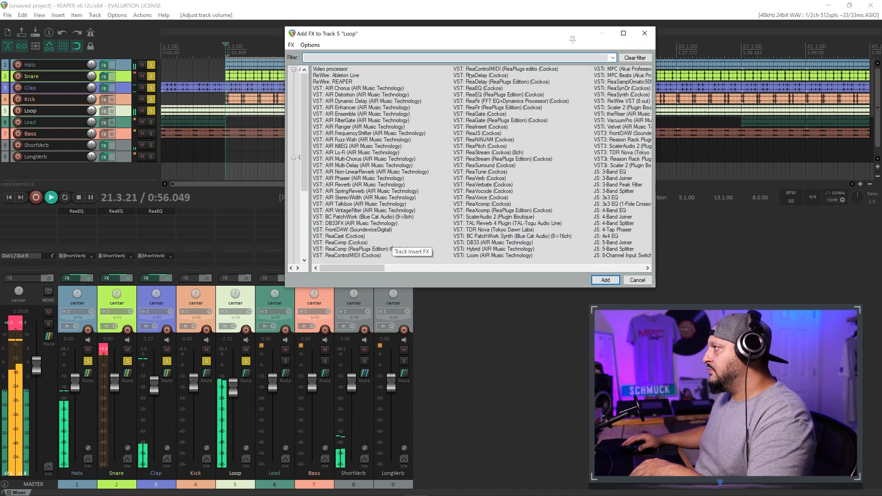
{"action": "double_click", "coordinate": [480, 88]}
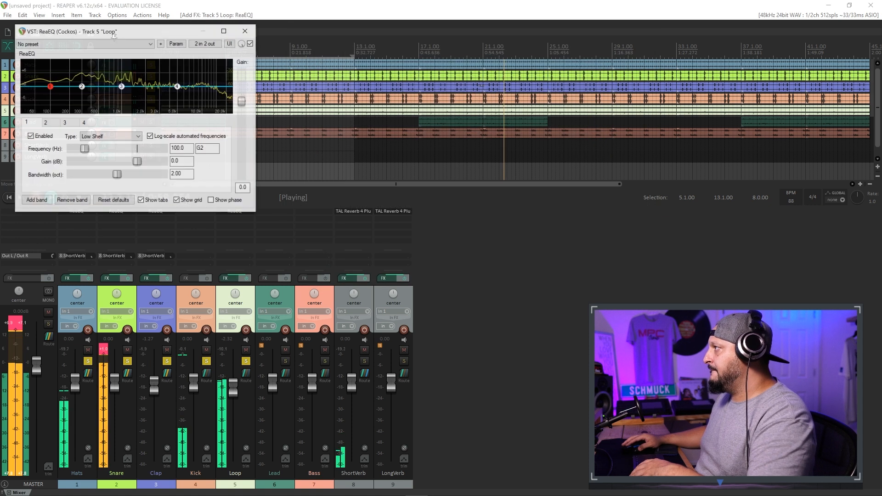
{"action": "left_click_drag", "start_coordinate": [176, 33], "coordinate": [572, 159]}
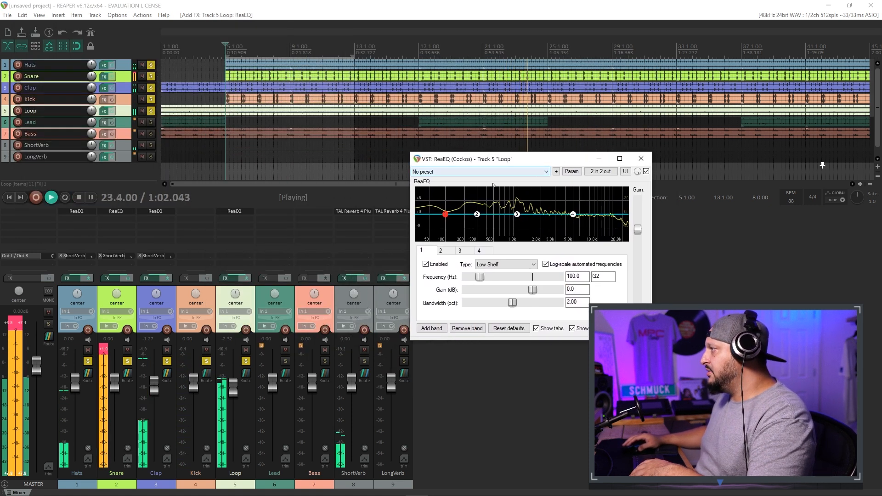
{"action": "right_click", "coordinate": [446, 215]}
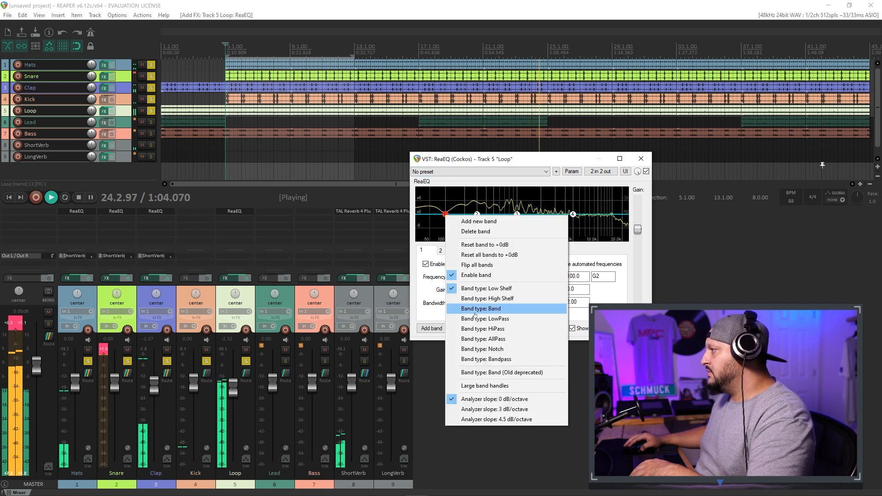
{"action": "left_click", "coordinate": [476, 330]}
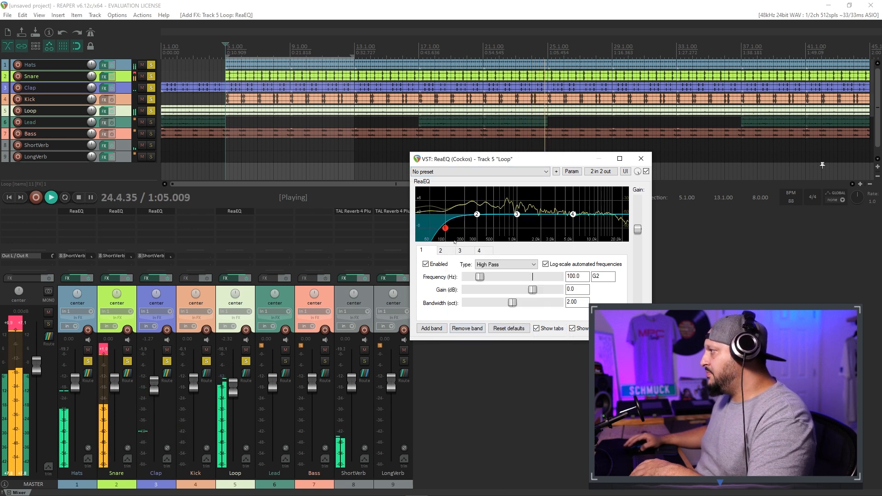
Change band 4 of the Loop EQ to a low-pass at about 4114 Hz with a 1.60-octave bandwidth.
{"action": "right_click", "coordinate": [573, 216]}
{"action": "left_click", "coordinate": [597, 318]}
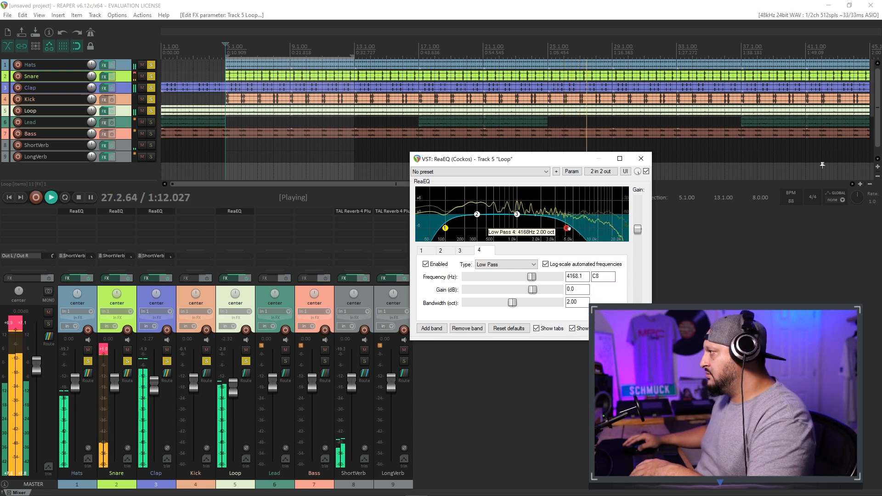
{"action": "scroll", "coordinate": [575, 229], "scroll_direction": "down", "scroll_amount": 3}
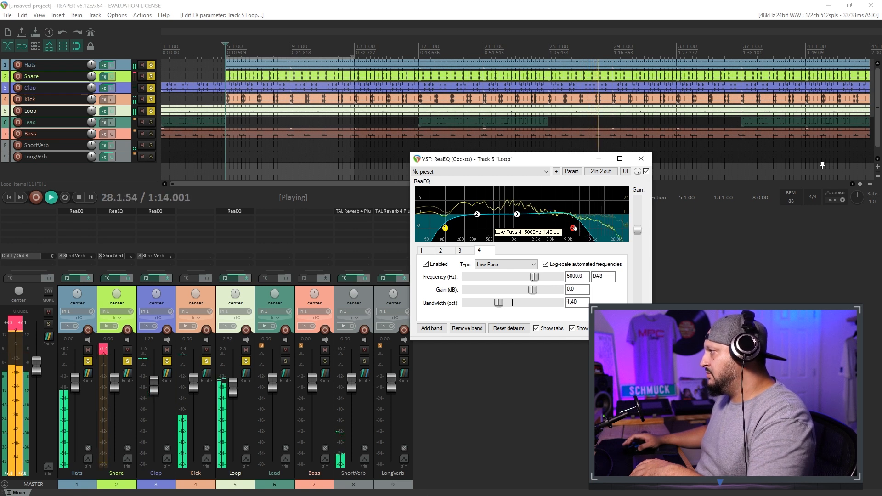
{"action": "scroll", "coordinate": [575, 228], "scroll_direction": "up", "scroll_amount": 1}
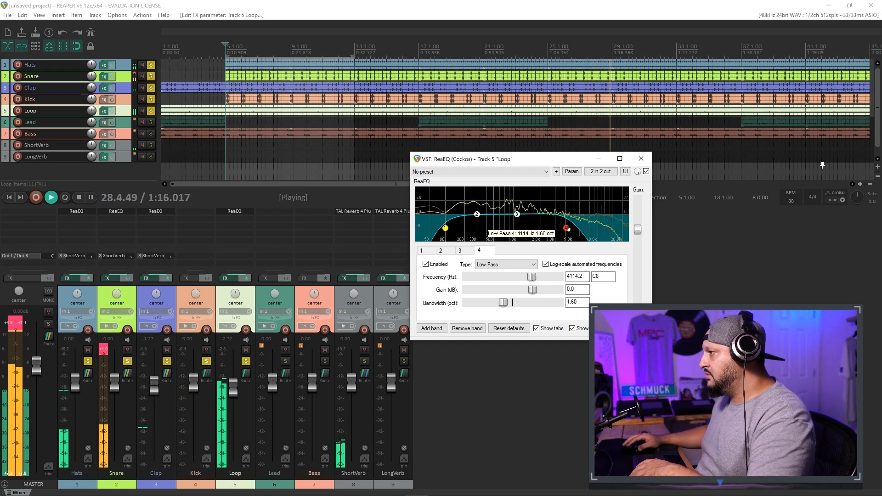
Raise the Loop EQ's high-pass frequency to about 265 Hz and close the EQ.
{"action": "left_click", "coordinate": [448, 231]}
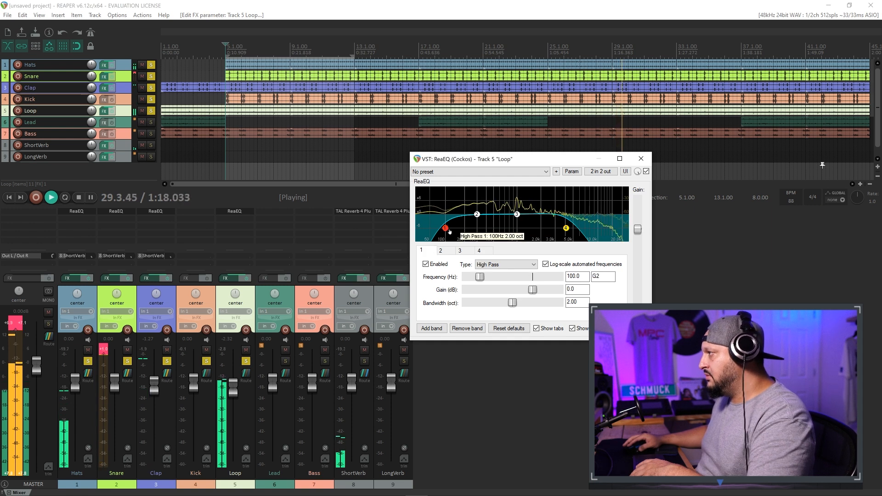
{"action": "left_click_drag", "start_coordinate": [467, 231], "coordinate": [477, 231]}
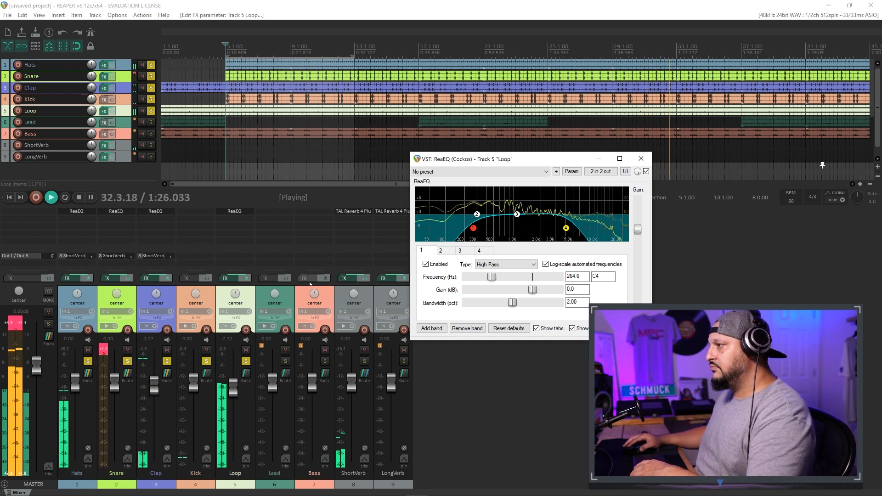
{"action": "left_click", "coordinate": [643, 159]}
Stop playback and clear the solo on all tracks.
{"action": "left_click", "coordinate": [285, 362]}
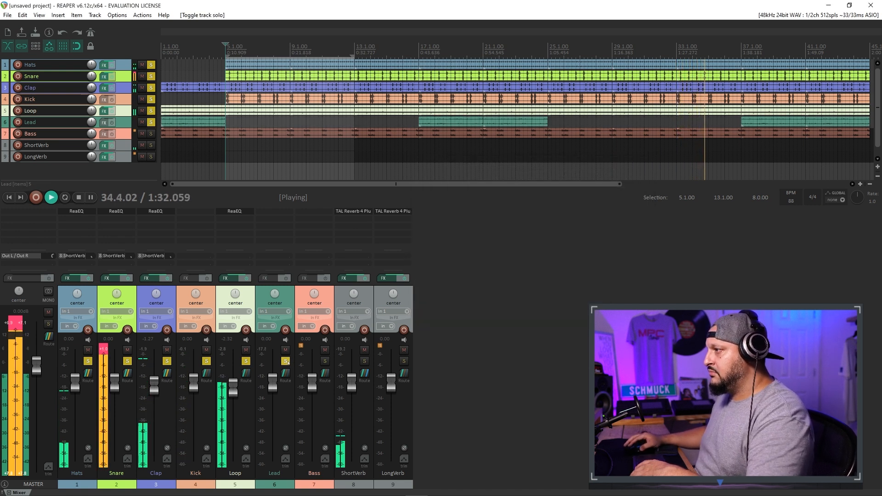
{"action": "key", "text": "space"}
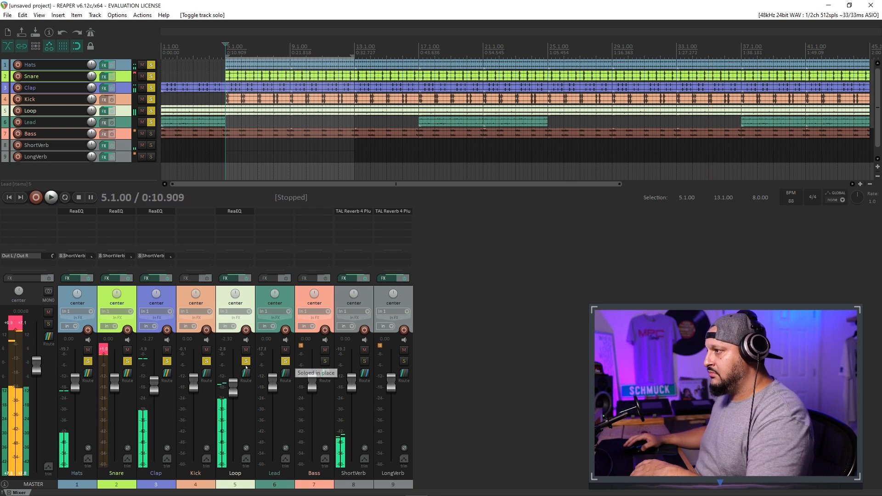
{"action": "left_click", "coordinate": [246, 361]}
{"action": "left_click", "coordinate": [206, 362]}
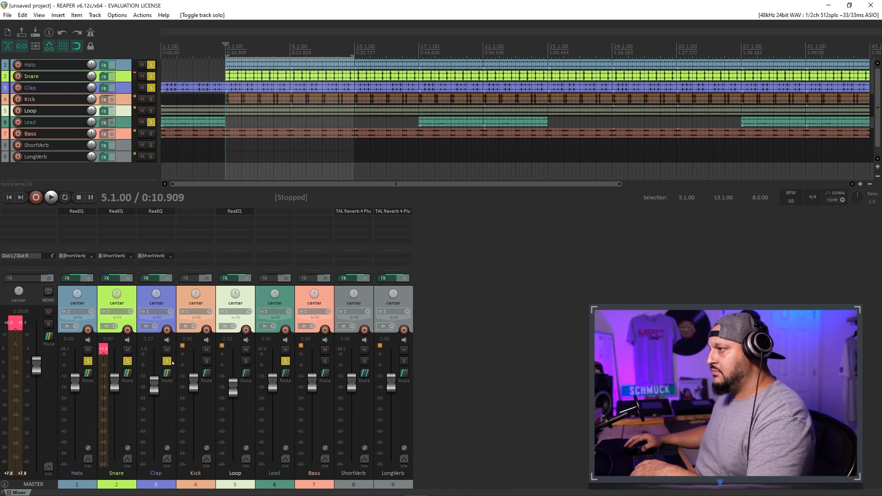
{"action": "left_click", "coordinate": [167, 361]}
{"action": "left_click", "coordinate": [127, 361]}
{"action": "left_click", "coordinate": [88, 361]}
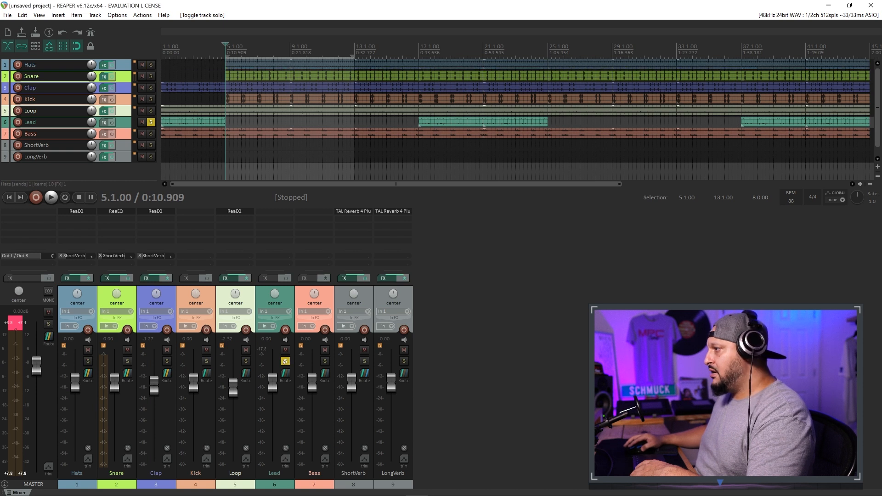
{"action": "left_click", "coordinate": [286, 361]}
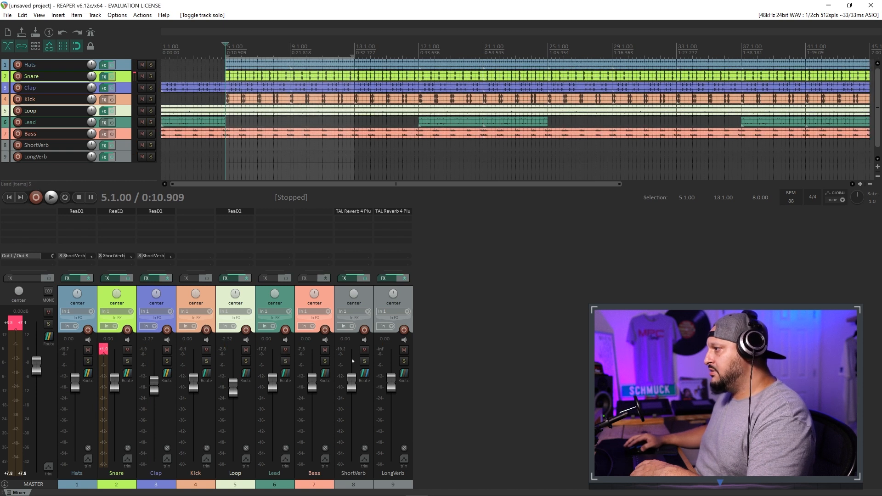
Add a send from the Lead track to LongVerb and move the routing window clear of the mixer.
{"action": "left_click", "coordinate": [271, 260]}
{"action": "left_click", "coordinate": [349, 345]}
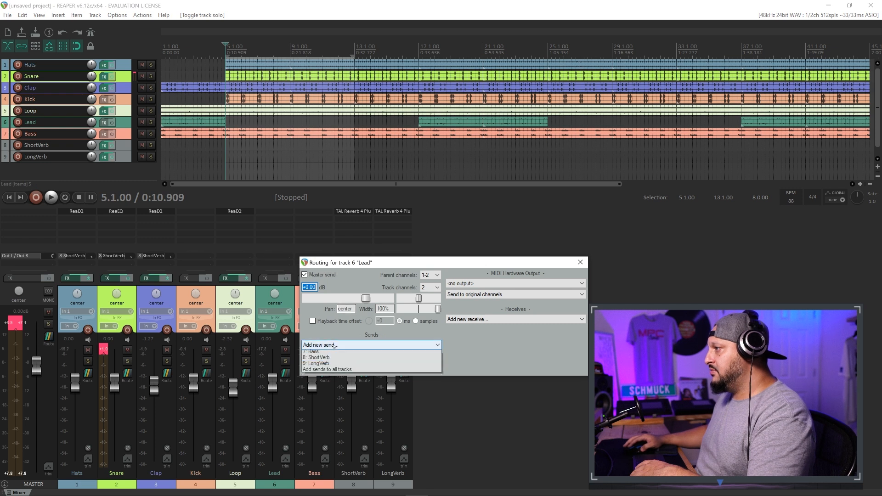
{"action": "left_click", "coordinate": [317, 401]}
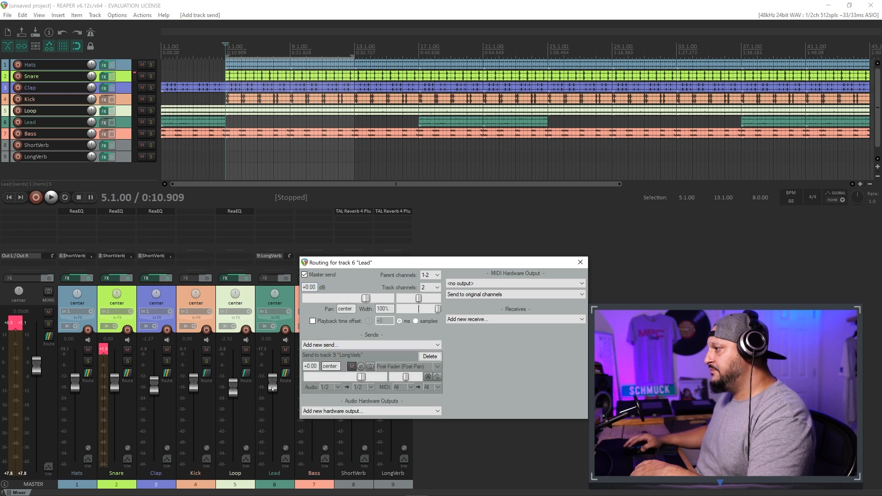
{"action": "left_click_drag", "start_coordinate": [521, 263], "coordinate": [790, 260]}
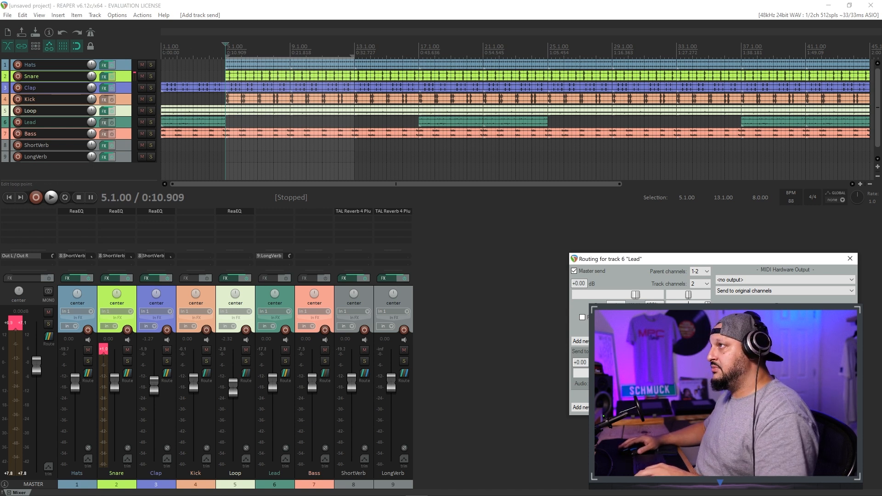
Set the time selection from 1.1.00 to 5.1.00 and start playback from the beginning.
{"action": "left_click", "coordinate": [165, 74]}
{"action": "left_click_drag", "start_coordinate": [353, 57], "coordinate": [163, 56]}
{"action": "key", "text": "space"}
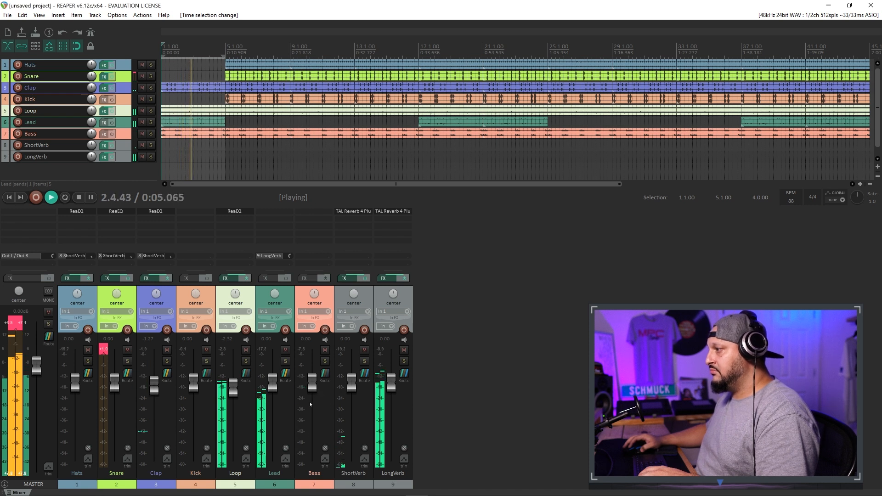
While looping the selection, lower the Lead volume to about -3.33 dB and set its LongVerb send to about -12.1 dB.
{"action": "left_click_drag", "start_coordinate": [273, 385], "coordinate": [273, 392]}
{"action": "left_click_drag", "start_coordinate": [290, 256], "coordinate": [290, 273]}
{"action": "key", "text": "space"}
{"action": "key", "text": "space"}
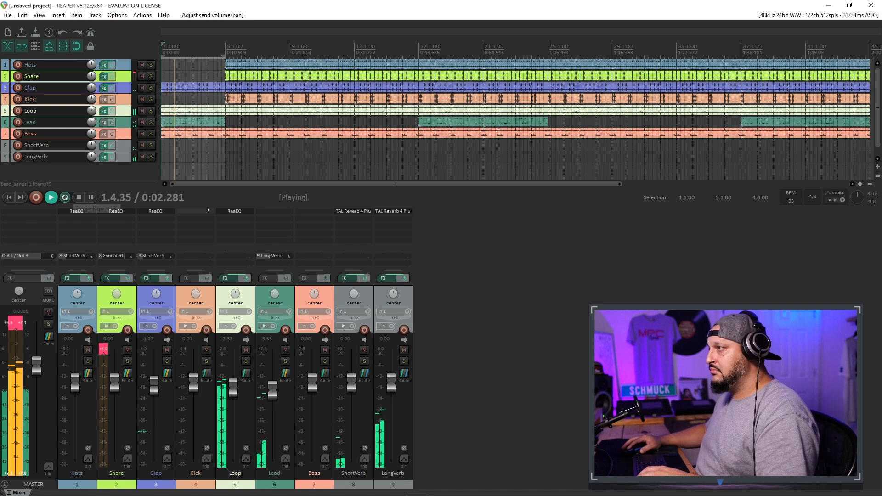
{"action": "left_click_drag", "start_coordinate": [289, 257], "coordinate": [289, 251]}
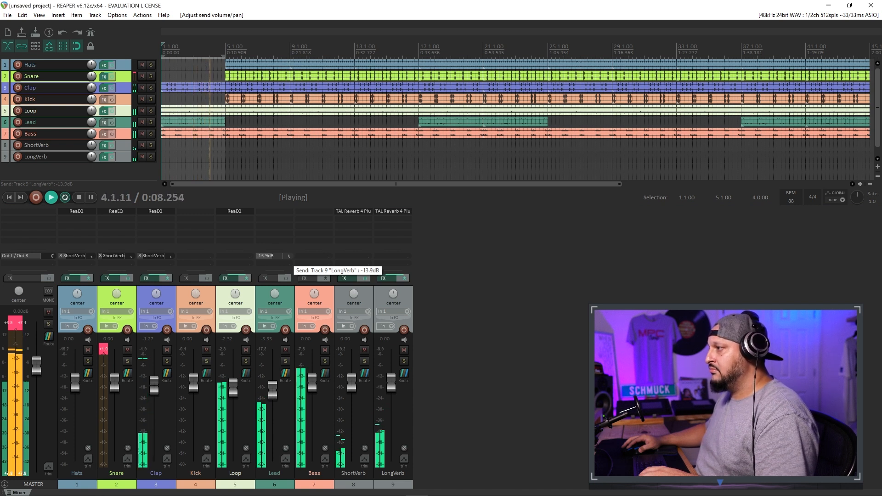
{"action": "left_click_drag", "start_coordinate": [289, 249], "coordinate": [289, 246]}
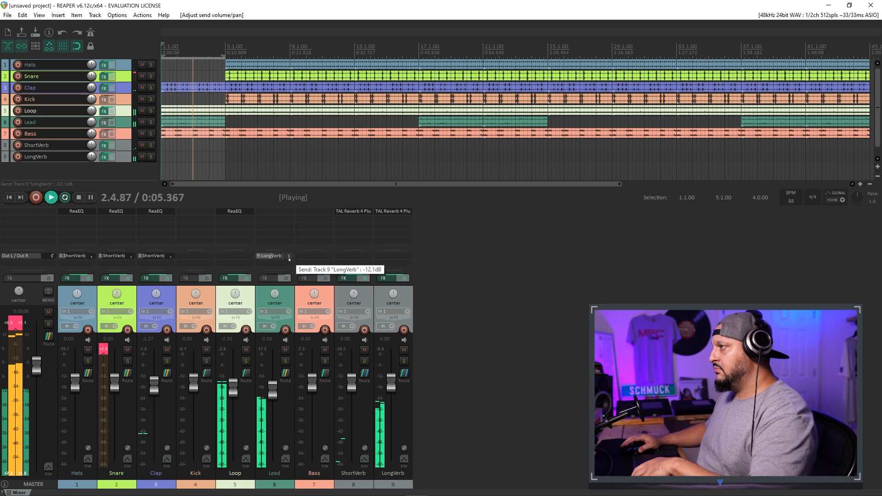
Lower the Bass track's volume to about -4.22 dB and add ReaEQ to the track.
{"action": "left_click_drag", "start_coordinate": [312, 387], "coordinate": [313, 396]}
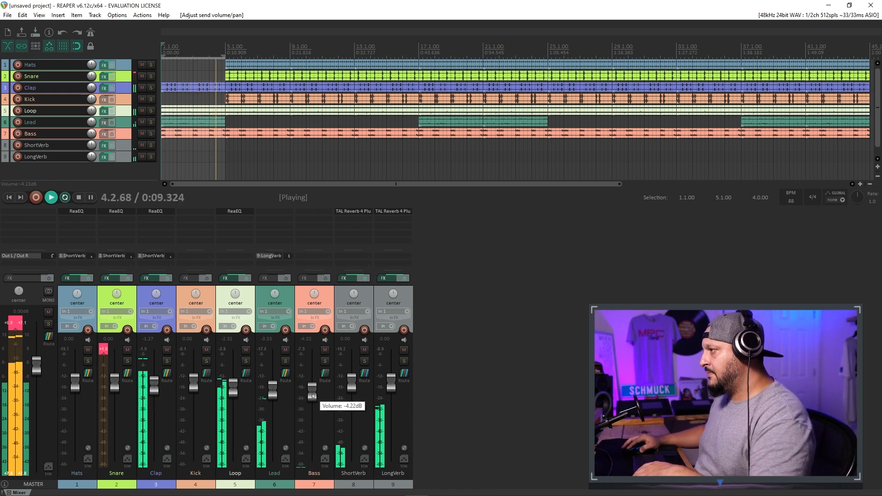
{"action": "left_click", "coordinate": [310, 211]}
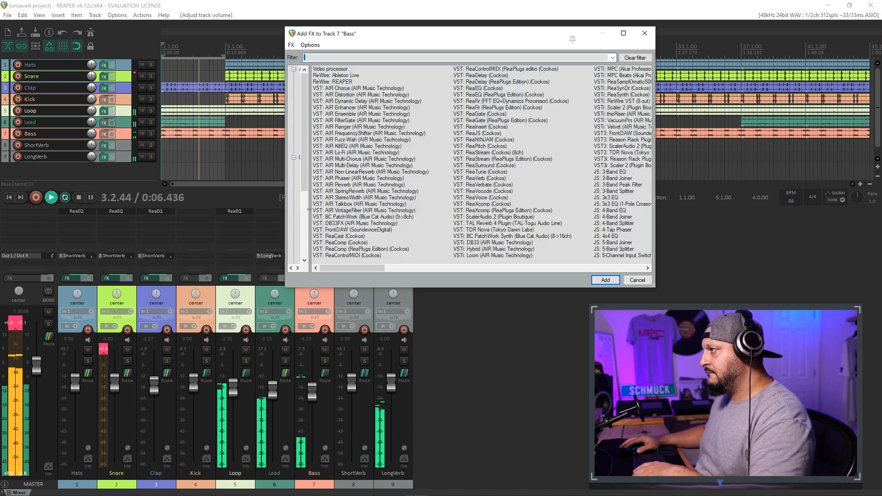
{"action": "double_click", "coordinate": [483, 88]}
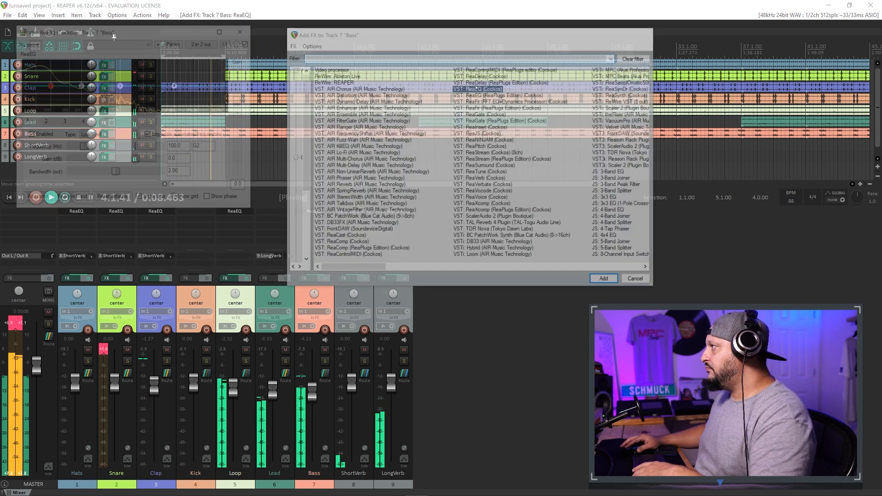
Change band 4 of the Bass EQ to a low-pass filter at about 3518 Hz.
{"action": "right_click", "coordinate": [178, 86]}
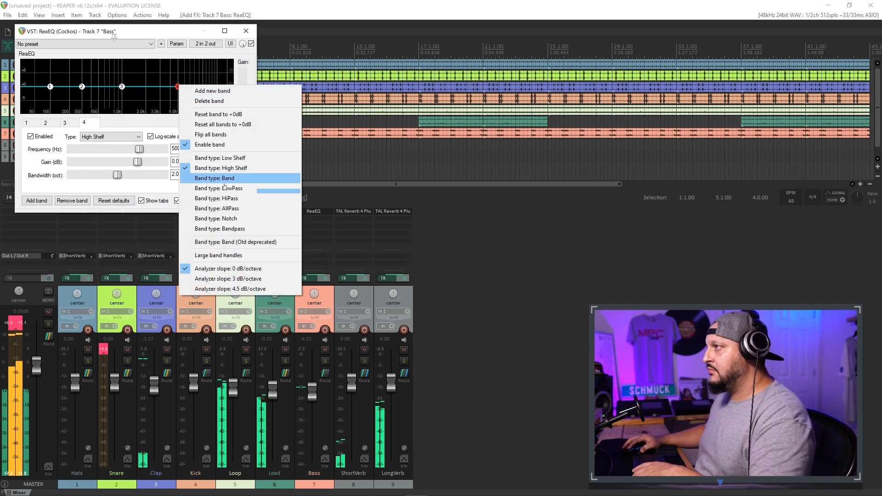
{"action": "left_click", "coordinate": [219, 188]}
{"action": "left_click_drag", "start_coordinate": [178, 99], "coordinate": [164, 102]}
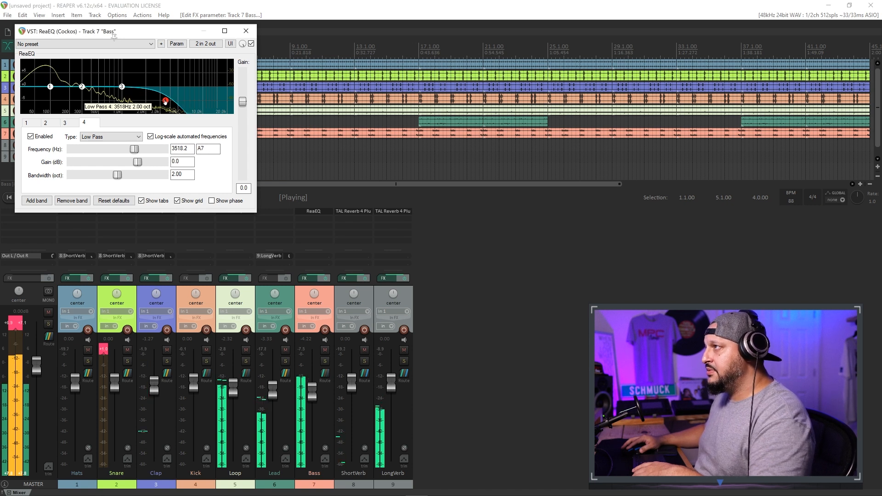
Lower the Bass EQ's low-pass frequency to about 3211 Hz and close the EQ window.
{"action": "left_click_drag", "start_coordinate": [169, 100], "coordinate": [164, 101]}
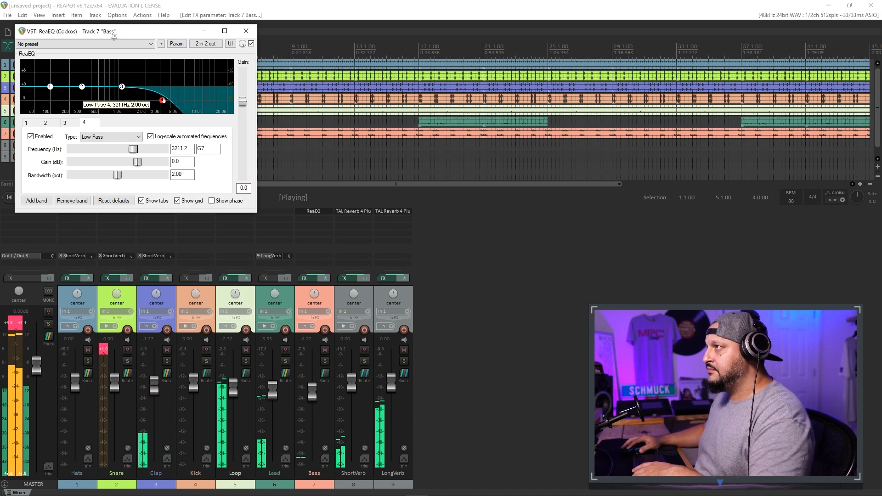
{"action": "left_click", "coordinate": [245, 30]}
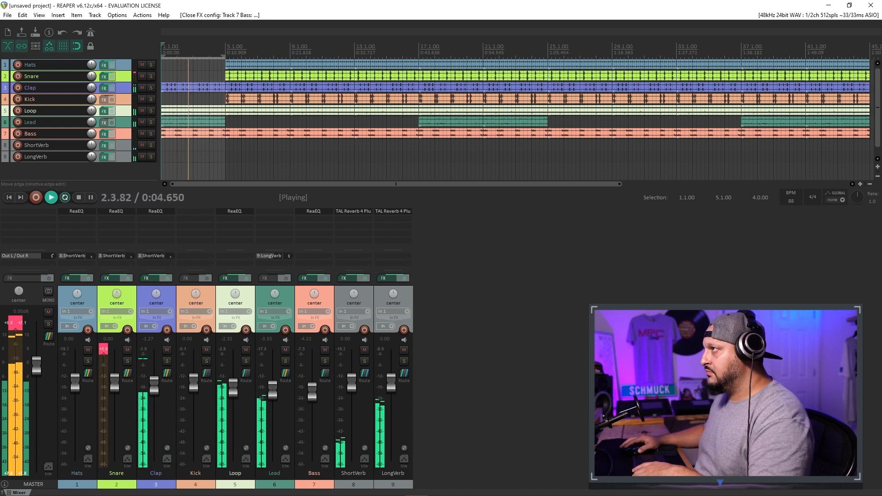
Extend the time selection to 29.1.00 and play the song from 4.4.00.
{"action": "left_click_drag", "start_coordinate": [223, 56], "coordinate": [613, 47]}
{"action": "key", "text": "space"}
{"action": "key", "text": "space"}
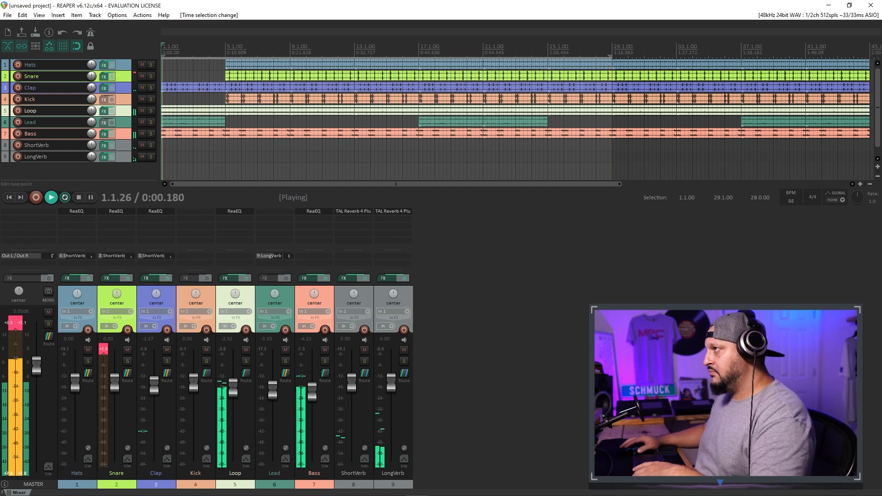
{"action": "left_click", "coordinate": [221, 46]}
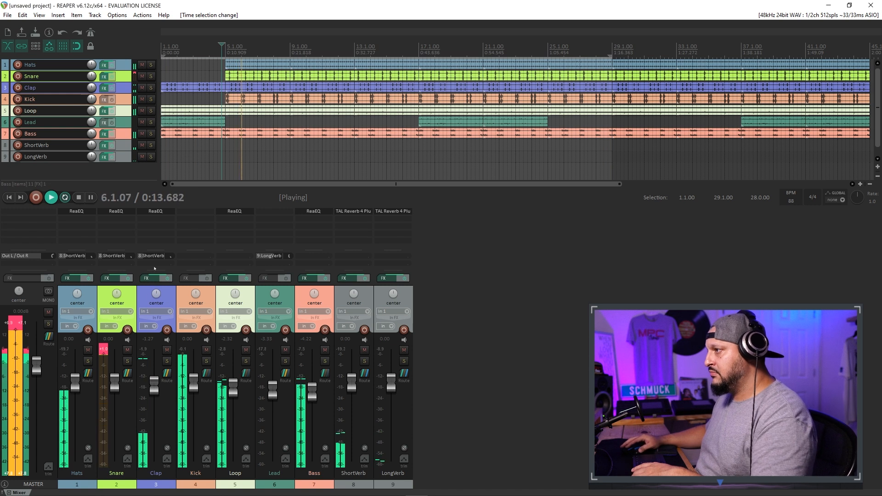
During playback, lower the Clap volume to about -6.72 dB and the Snare volume to about -1.32 dB.
{"action": "left_click_drag", "start_coordinate": [156, 389], "coordinate": [156, 401]}
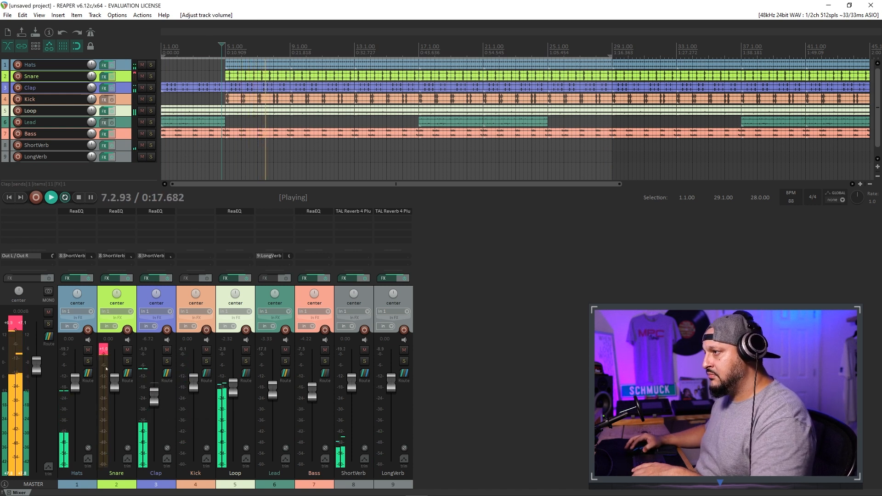
{"action": "left_click_drag", "start_coordinate": [114, 388], "coordinate": [114, 397]}
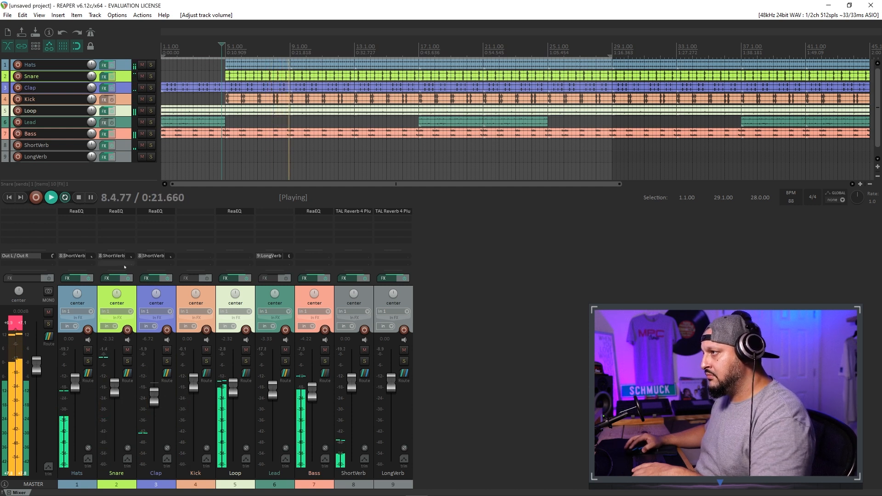
{"action": "left_click_drag", "start_coordinate": [111, 387], "coordinate": [108, 380]}
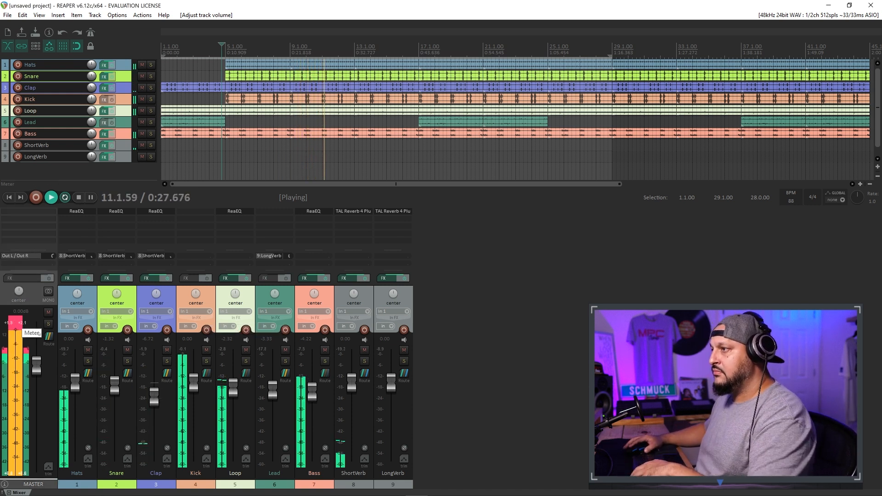
Lower the Hats through Bass tracks together, bringing Hats to about -4.67 dB, and reset the master peak meter during playback.
{"action": "key", "text": "space"}
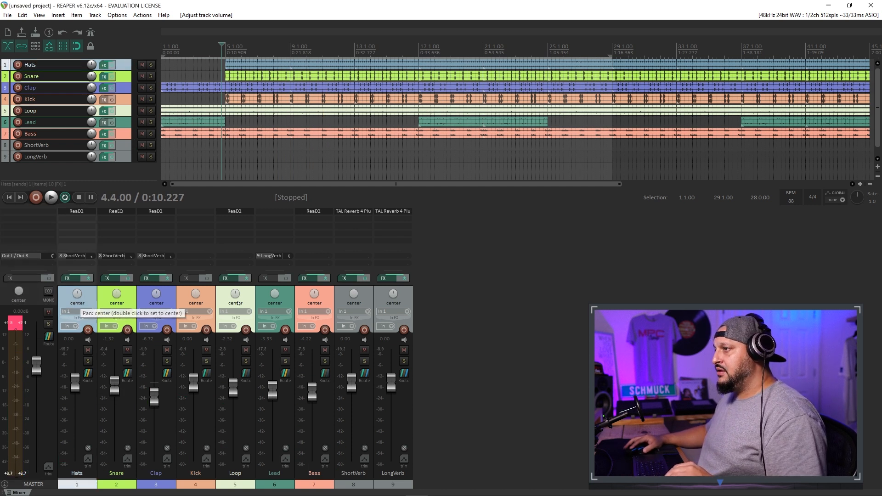
{"action": "left_click", "coordinate": [318, 305]}
{"action": "left_click", "coordinate": [87, 307], "text": "shift"}
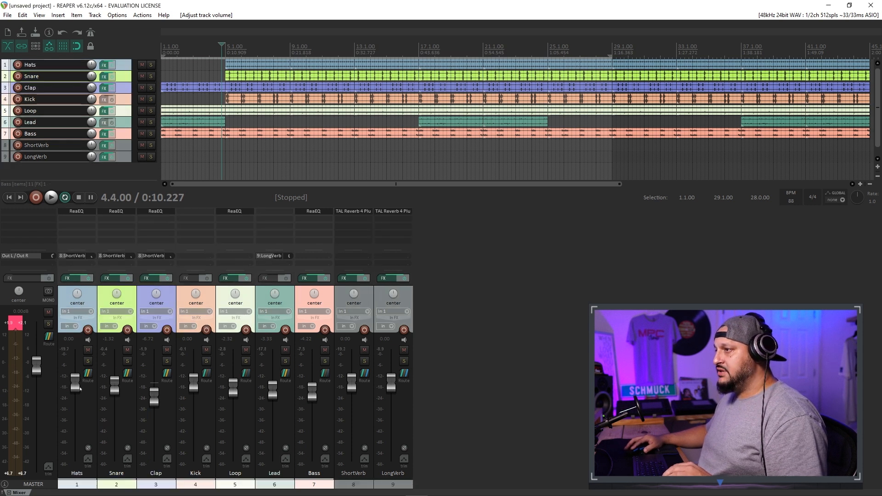
{"action": "left_click_drag", "start_coordinate": [77, 388], "coordinate": [77, 399]}
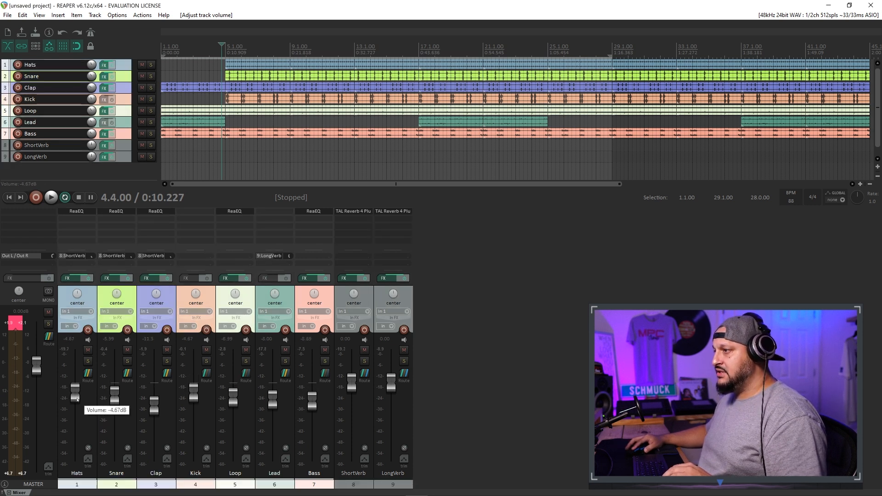
{"action": "key", "text": "space"}
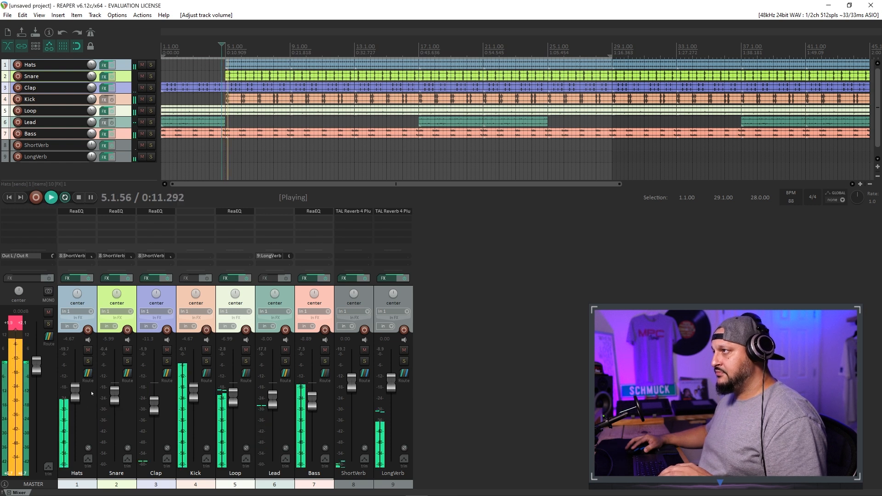
{"action": "left_click", "coordinate": [16, 324]}
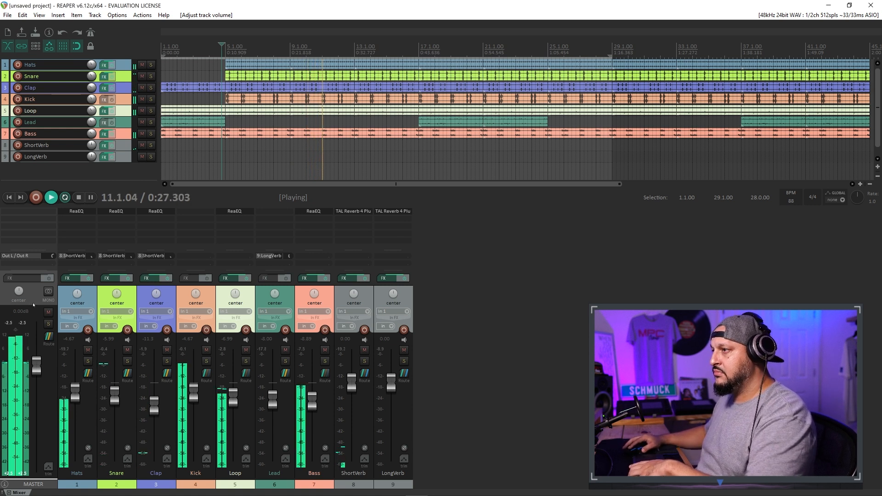
Stop playback and add the JS: Exciter effect to the master track.
{"action": "key", "text": "space"}
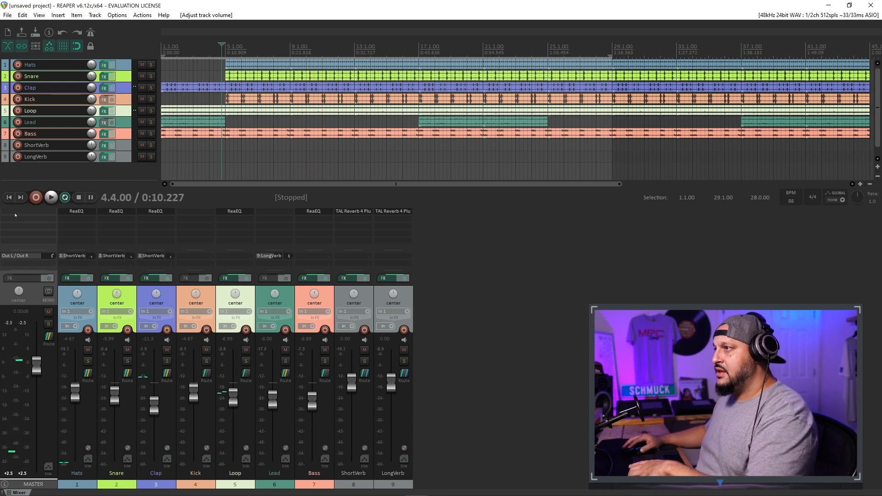
{"action": "double_click", "coordinate": [15, 214]}
{"action": "scroll", "coordinate": [425, 132], "scroll_direction": "right", "scroll_amount": 2}
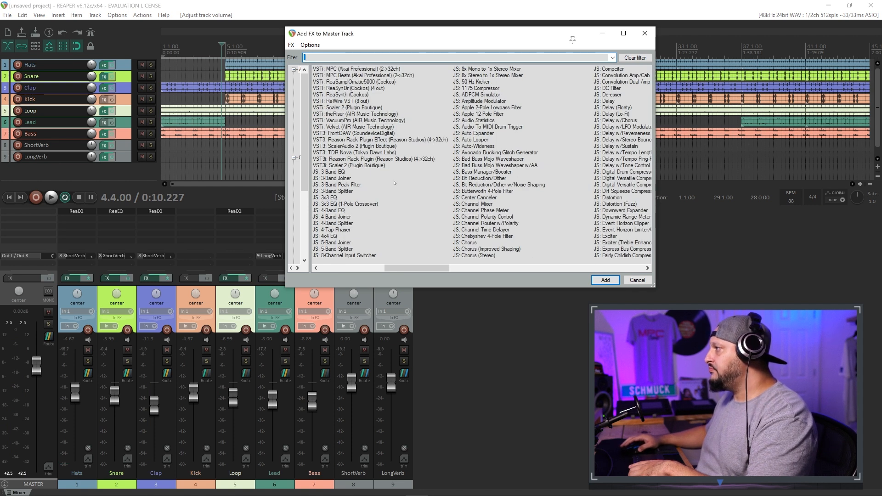
{"action": "scroll", "coordinate": [393, 182], "scroll_direction": "left", "scroll_amount": 2}
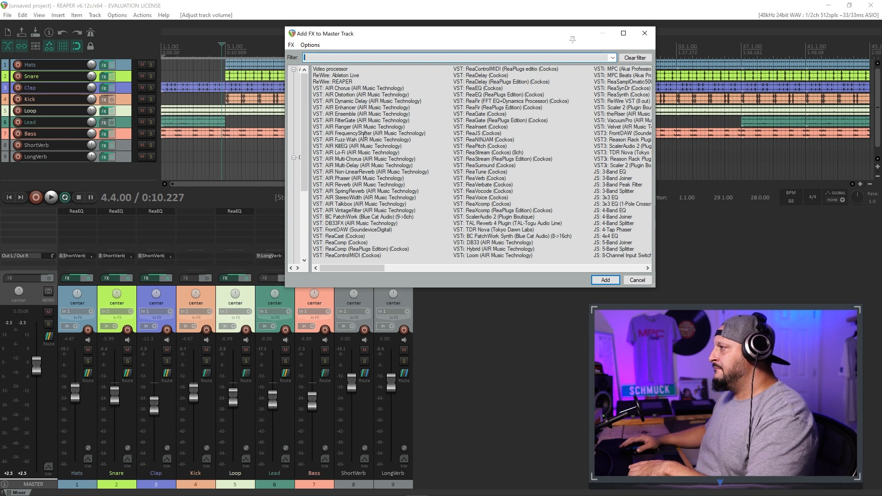
{"action": "scroll", "coordinate": [363, 137], "scroll_direction": "right", "scroll_amount": 1}
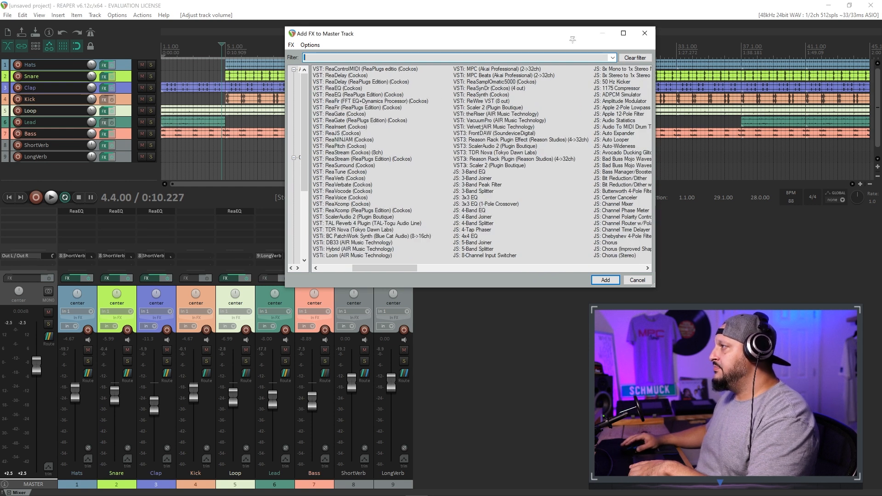
{"action": "scroll", "coordinate": [480, 127], "scroll_direction": "right", "scroll_amount": 1}
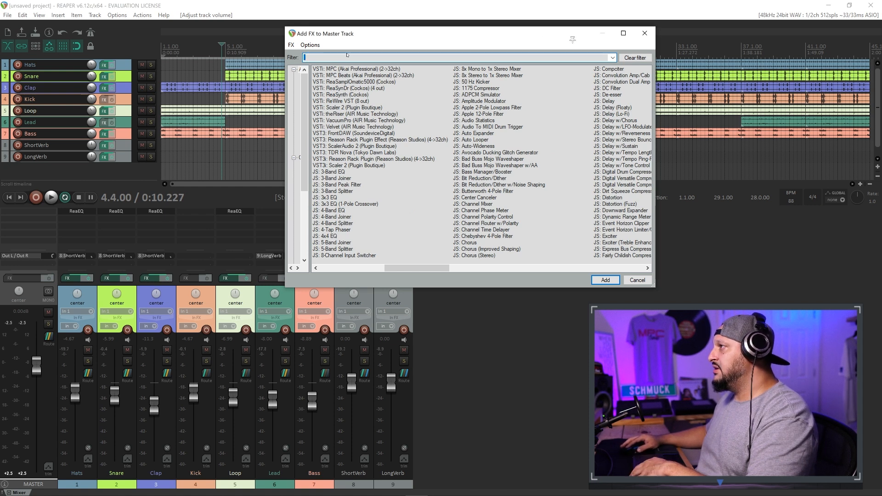
{"action": "type", "text": "exciter"}
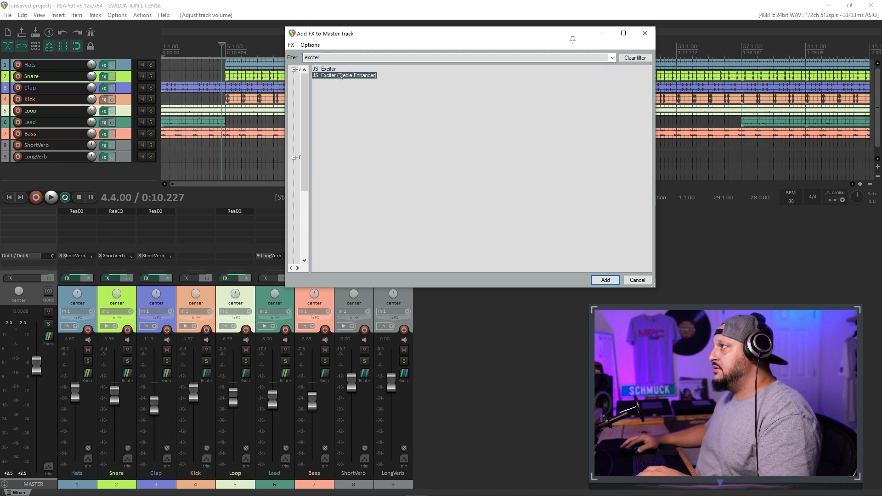
{"action": "key", "text": "Up"}
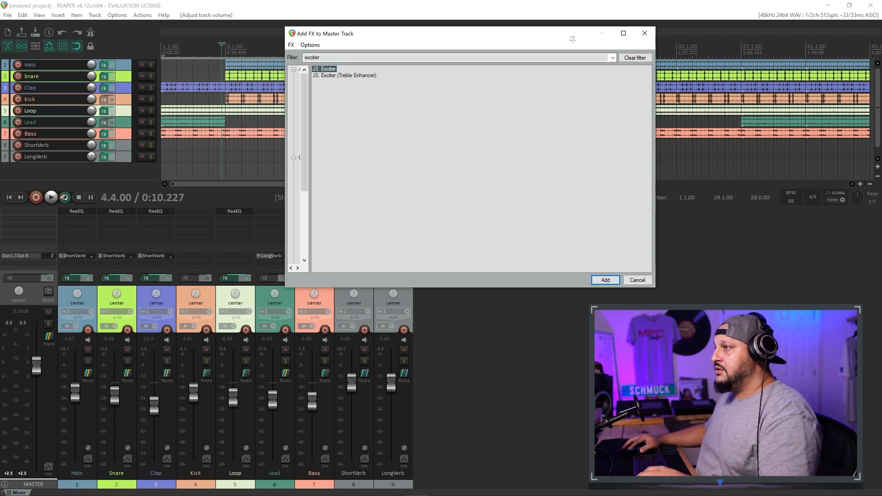
{"action": "key", "text": "Return"}
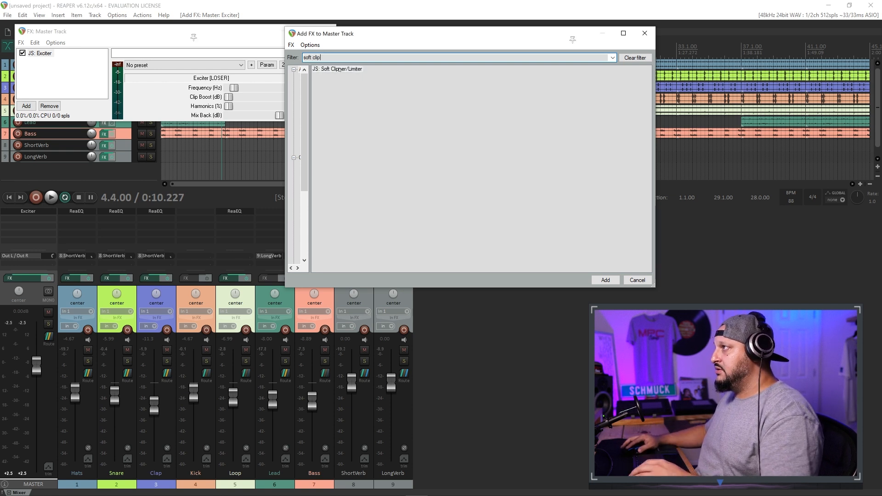
Add JS: Soft Clipper/Limiter after the Exciter on the master track and close the effect windows.
{"action": "key", "text": "Return"}
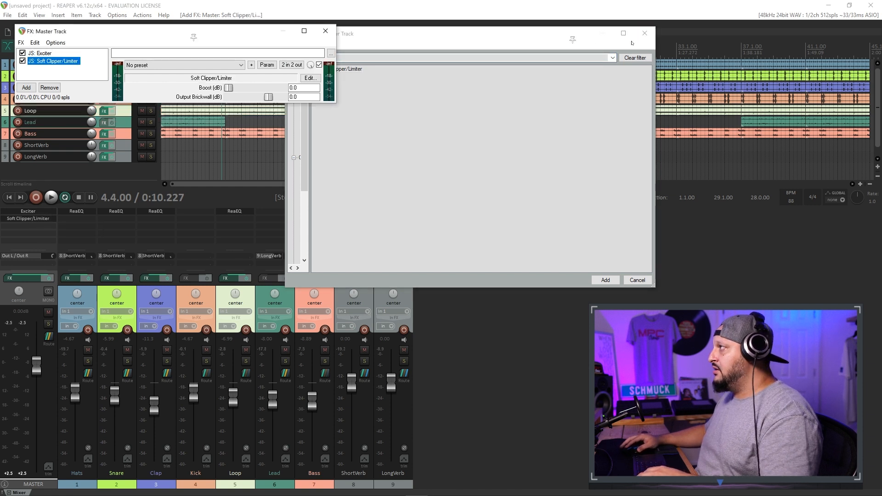
{"action": "left_click", "coordinate": [644, 33]}
{"action": "left_click", "coordinate": [326, 31]}
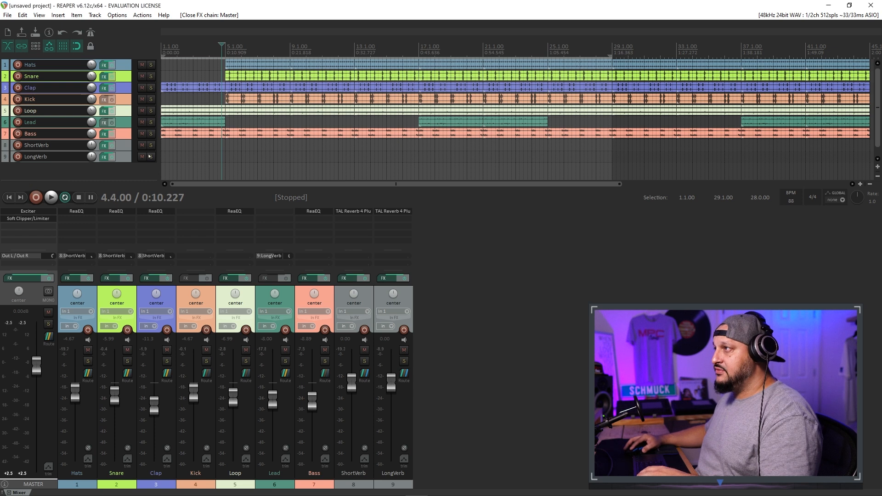
Resume playback, open the master's Soft Clipper/Limiter and move its window clear of the track list.
{"action": "key", "text": "space"}
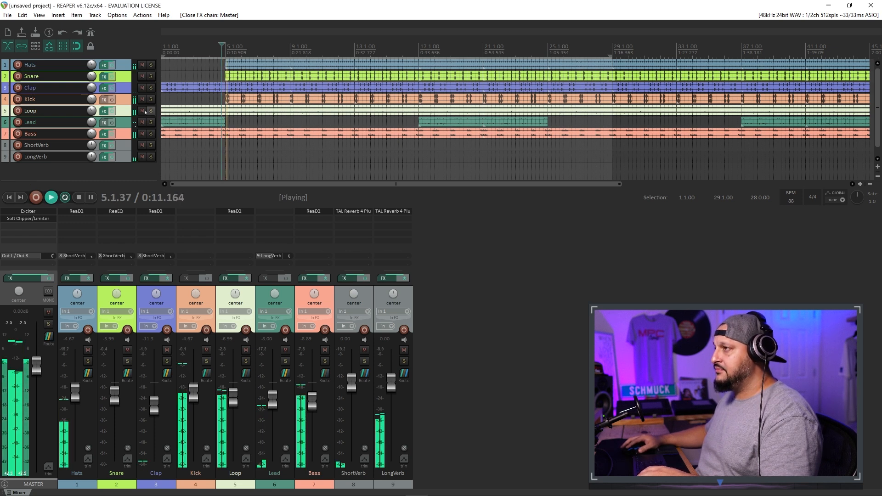
{"action": "left_click", "coordinate": [29, 219]}
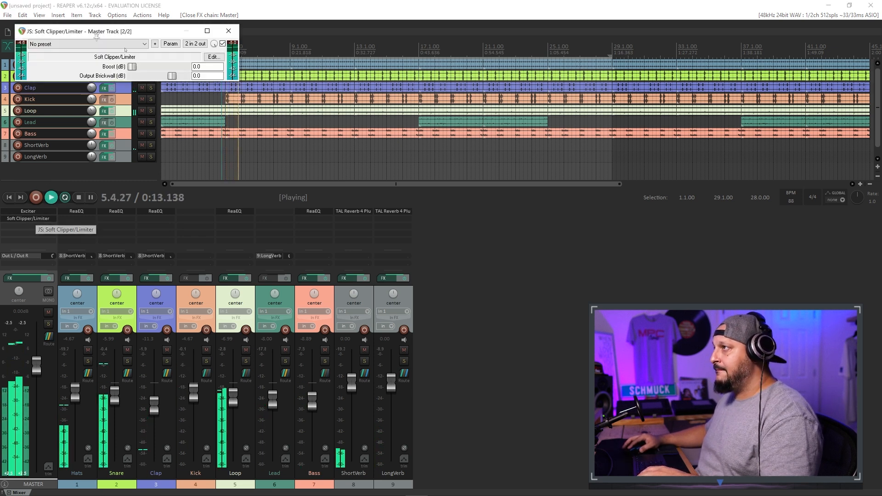
{"action": "left_click_drag", "start_coordinate": [114, 29], "coordinate": [482, 208]}
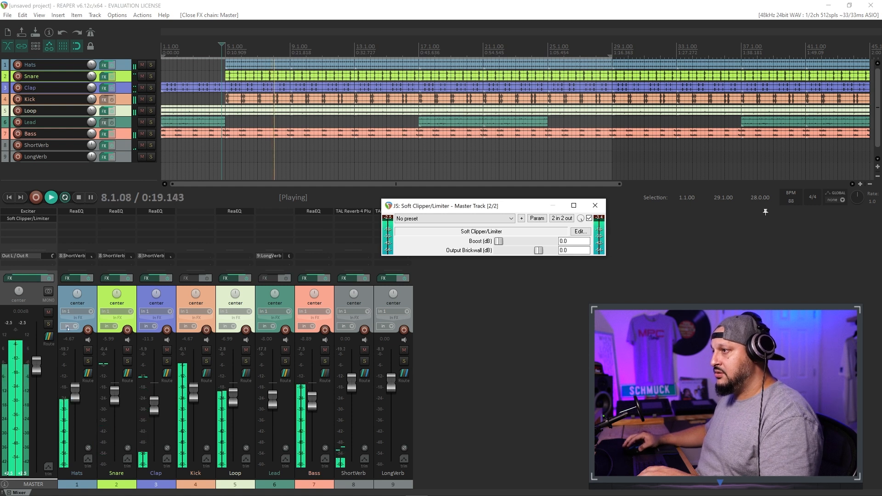
{"action": "left_click", "coordinate": [37, 372]}
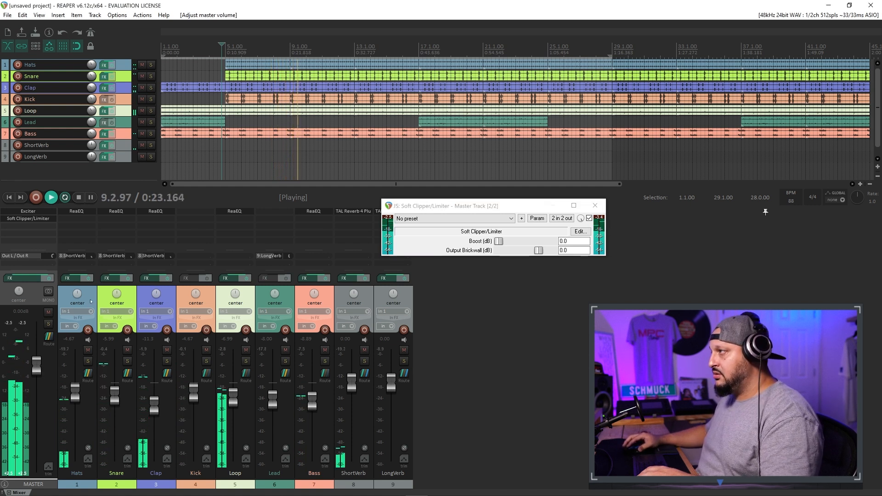
Set the master Exciter's harmonics to 27% and clip boost to 0.2 dB, and compare the sound with the effect bypassed.
{"action": "left_click", "coordinate": [28, 211]}
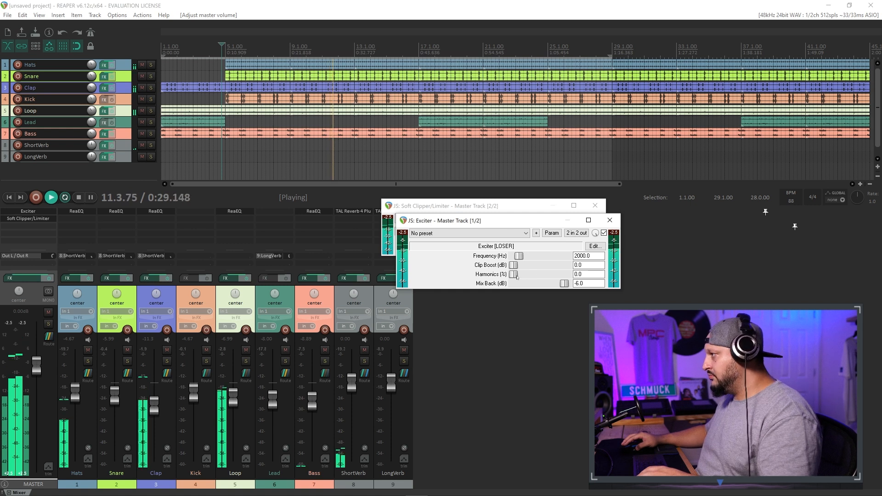
{"action": "mouse_move", "coordinate": [515, 276]}
{"action": "left_mouse_down"}
{"action": "mouse_move", "coordinate": [560, 275]}
{"action": "mouse_move", "coordinate": [530, 275]}
{"action": "left_mouse_up"}
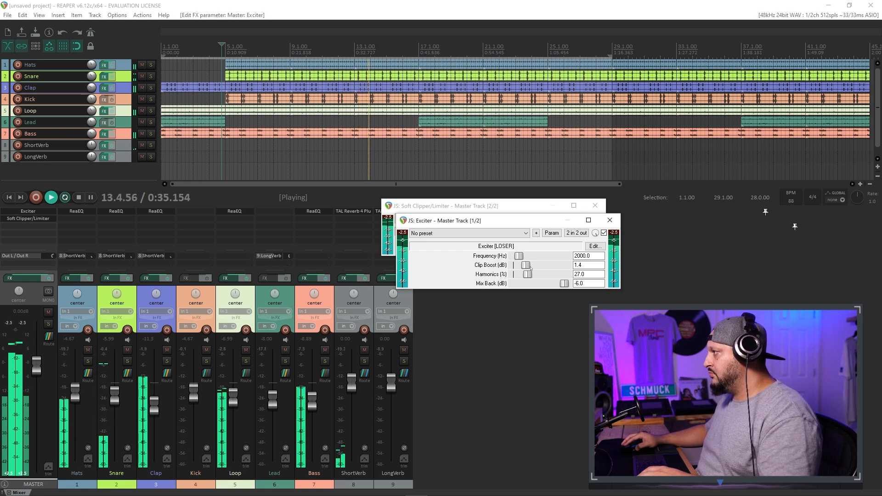
{"action": "left_click_drag", "start_coordinate": [531, 268], "coordinate": [524, 269]}
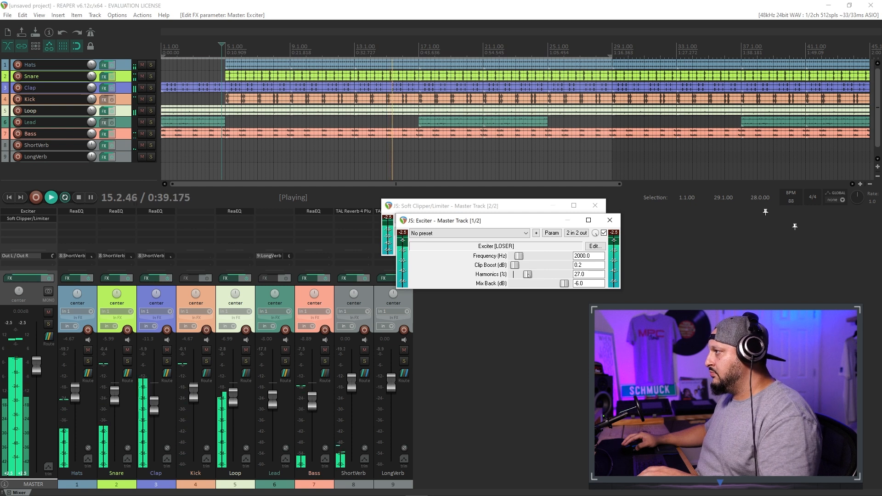
{"action": "mouse_move", "coordinate": [564, 284]}
{"action": "left_mouse_down"}
{"action": "mouse_move", "coordinate": [536, 284]}
{"action": "mouse_move", "coordinate": [565, 286]}
{"action": "left_mouse_up"}
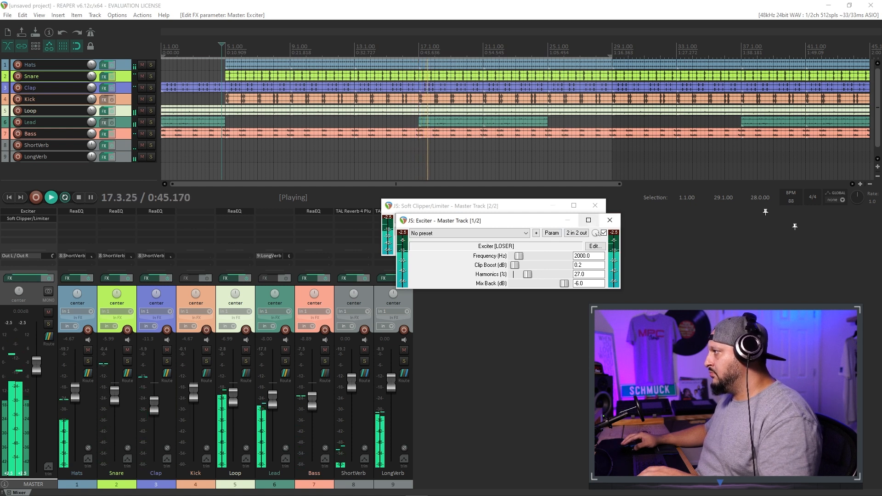
{"action": "left_click", "coordinate": [603, 233]}
{"action": "left_click", "coordinate": [604, 233]}
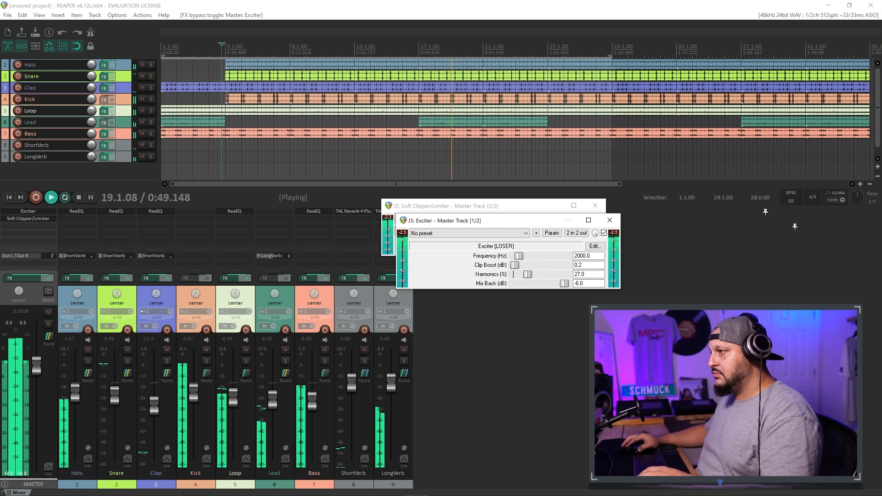
Boost band 4 of the Snare's ReaEQ, the high shelf, by about 2.6 dB at about 4935 Hz.
{"action": "left_click", "coordinate": [113, 212]}
{"action": "left_click_drag", "start_coordinate": [178, 87], "coordinate": [177, 81]}
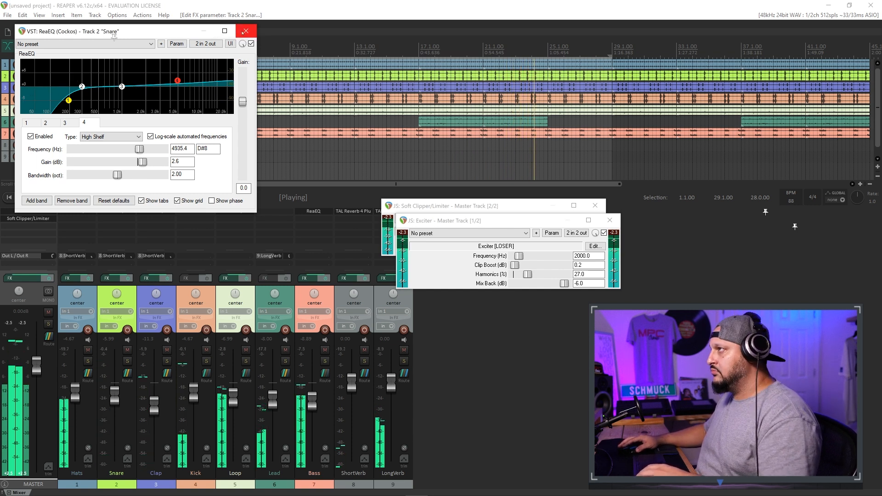
{"action": "left_click", "coordinate": [245, 32]}
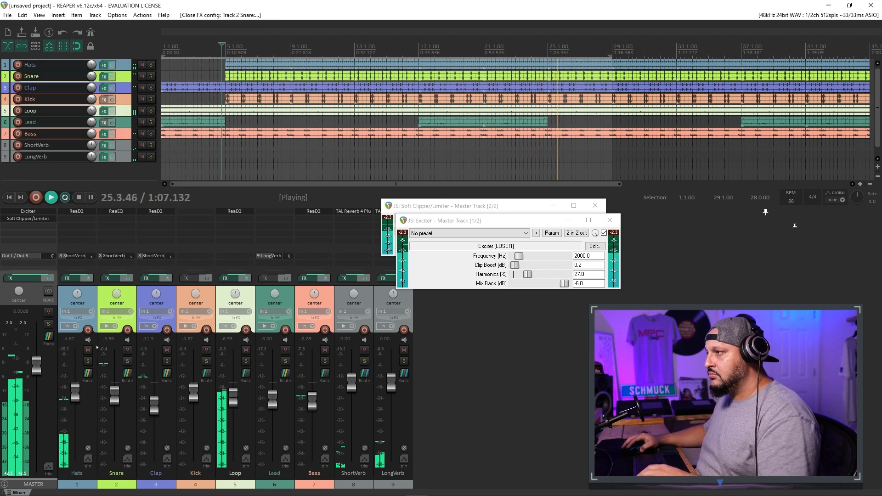
Select the Hats through Bass tracks and raise their faders together until Hats reads -0.29 dB.
{"action": "left_click", "coordinate": [81, 301]}
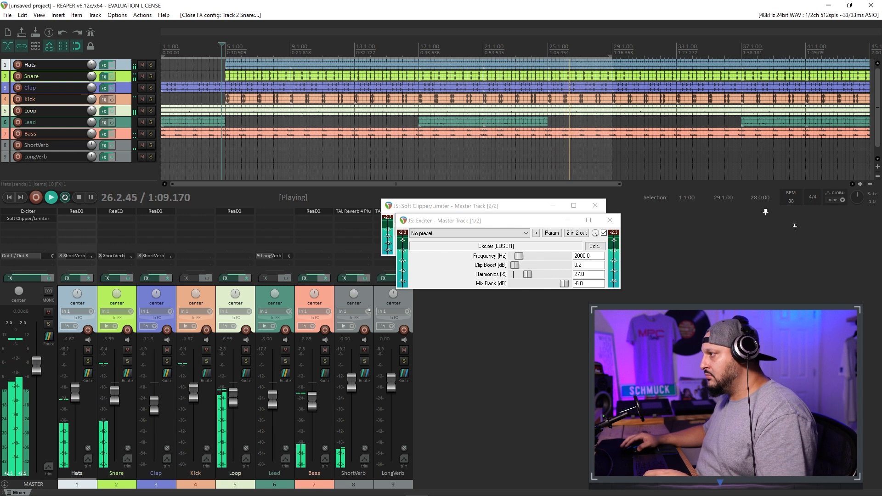
{"action": "left_click", "coordinate": [320, 306], "text": "shift"}
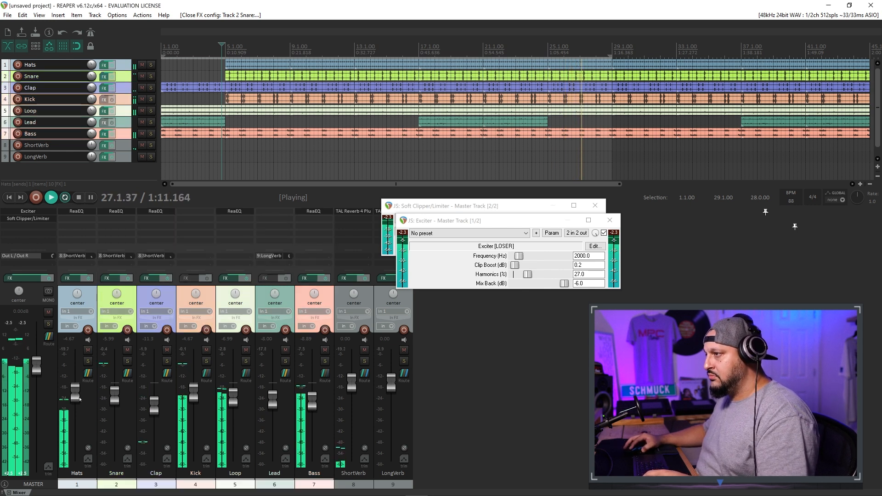
{"action": "left_click_drag", "start_coordinate": [73, 397], "coordinate": [71, 386]}
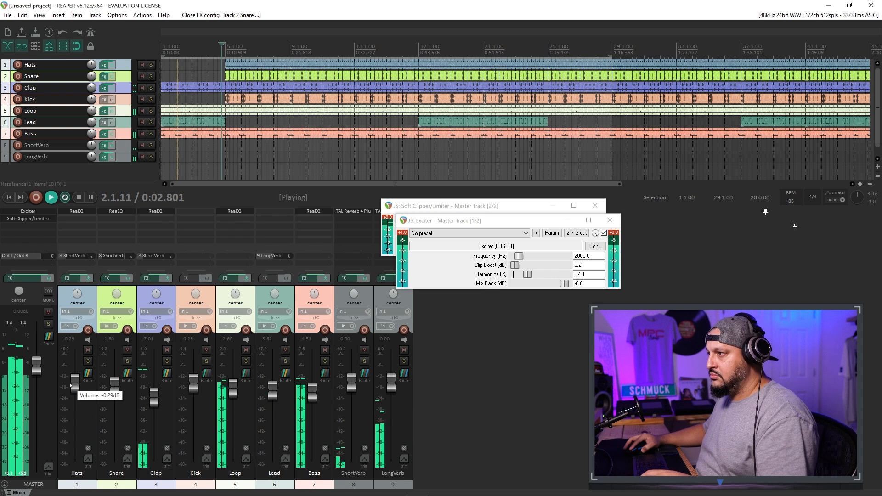
Move the master's Exciter and Soft Clipper/Limiter windows clear of the mixer and close both.
{"action": "left_click_drag", "start_coordinate": [473, 226], "coordinate": [493, 295]}
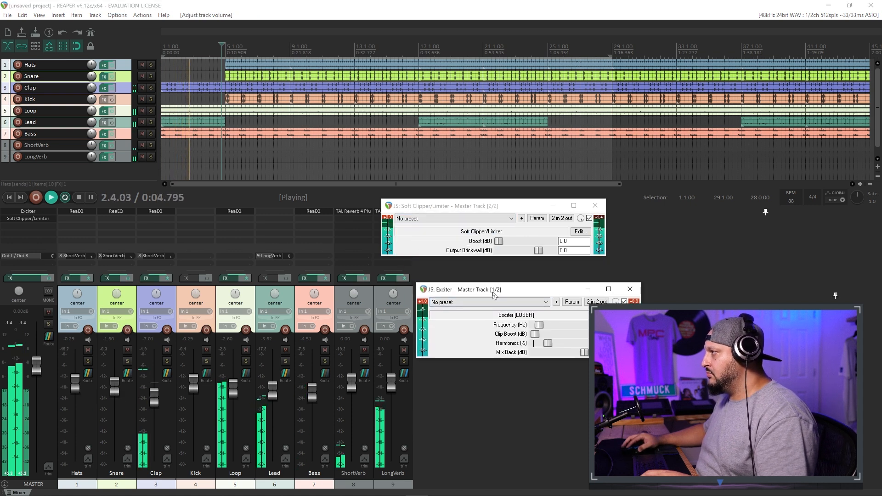
{"action": "left_click_drag", "start_coordinate": [466, 209], "coordinate": [501, 146]}
{"action": "left_click_drag", "start_coordinate": [478, 293], "coordinate": [475, 202]}
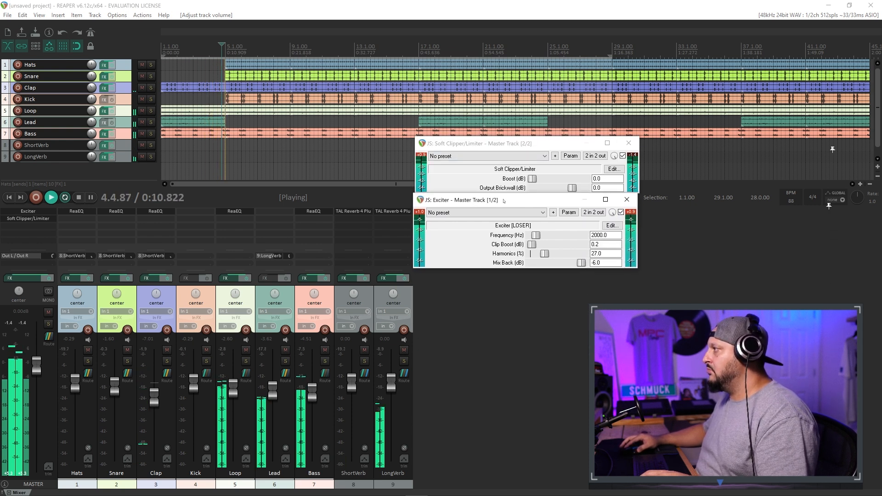
{"action": "left_click", "coordinate": [625, 203]}
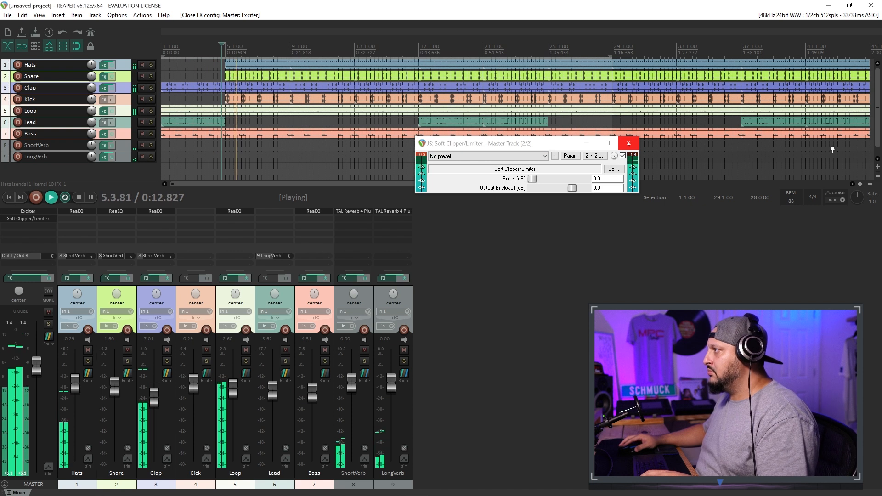
{"action": "left_click", "coordinate": [629, 143]}
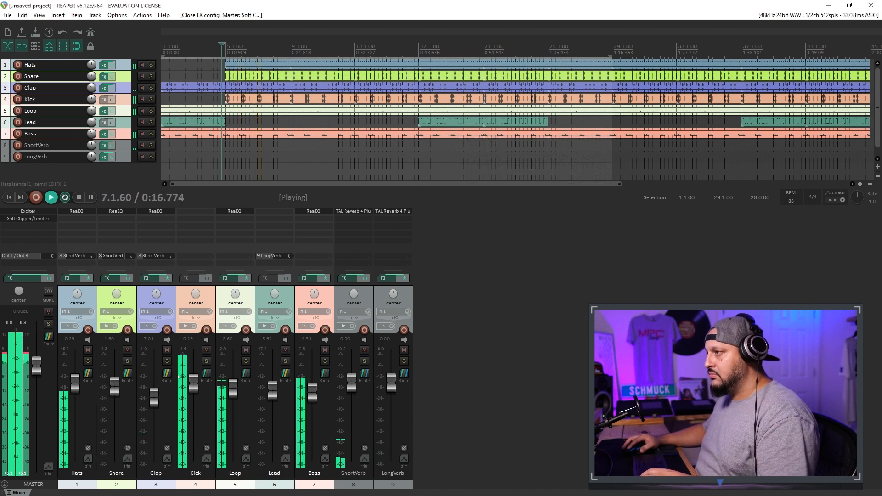
Lower the Kick's volume to about -2.4 dB, clear the track selection and stop playback.
{"action": "left_click_drag", "start_coordinate": [191, 393], "coordinate": [197, 396]}
{"action": "left_click", "coordinate": [512, 390]}
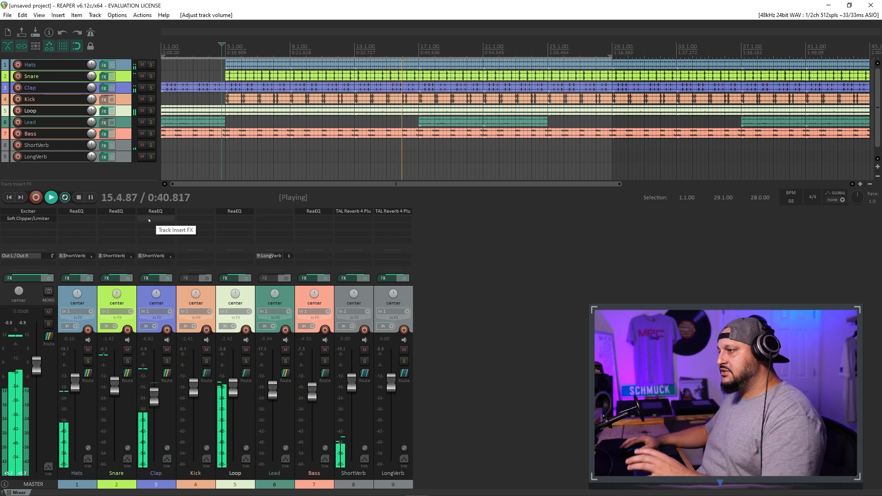
{"action": "key", "text": "space"}
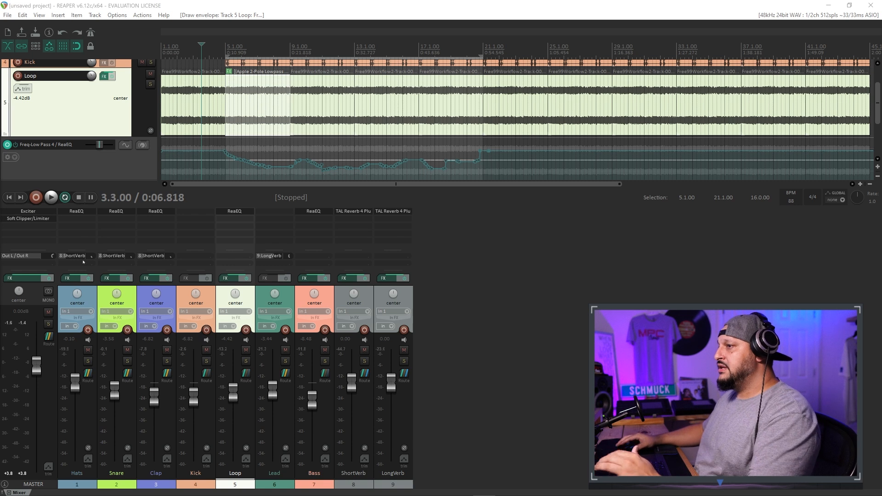
Check the Loop track's envelope list for the ReaEQ Freq-Low Pass 4 parameter and close the list.
{"action": "left_click", "coordinate": [147, 32]}
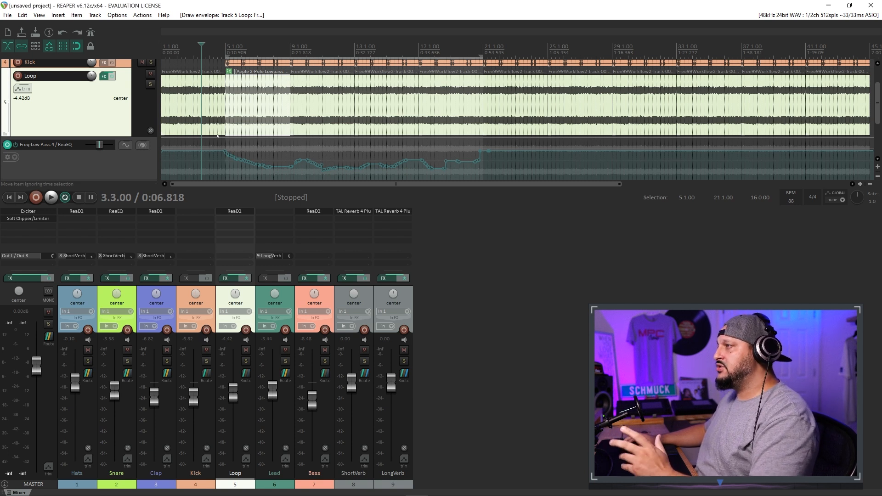
{"action": "left_click", "coordinate": [22, 89]}
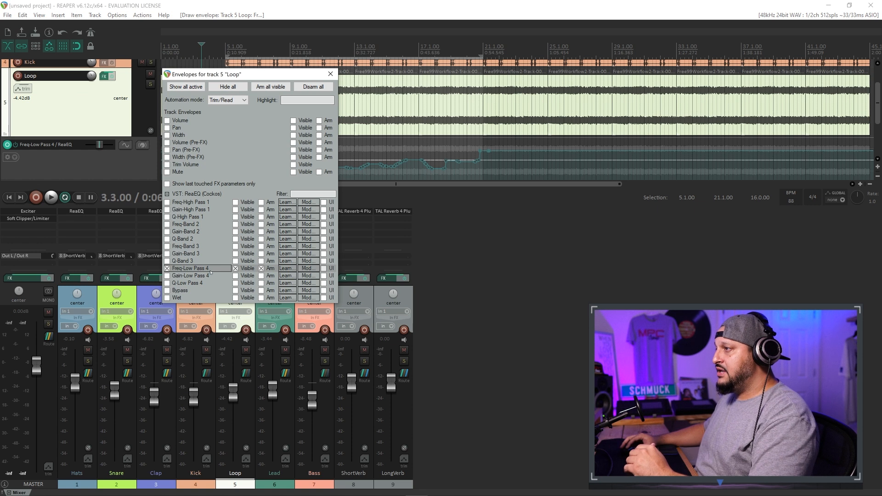
{"action": "left_click", "coordinate": [80, 125]}
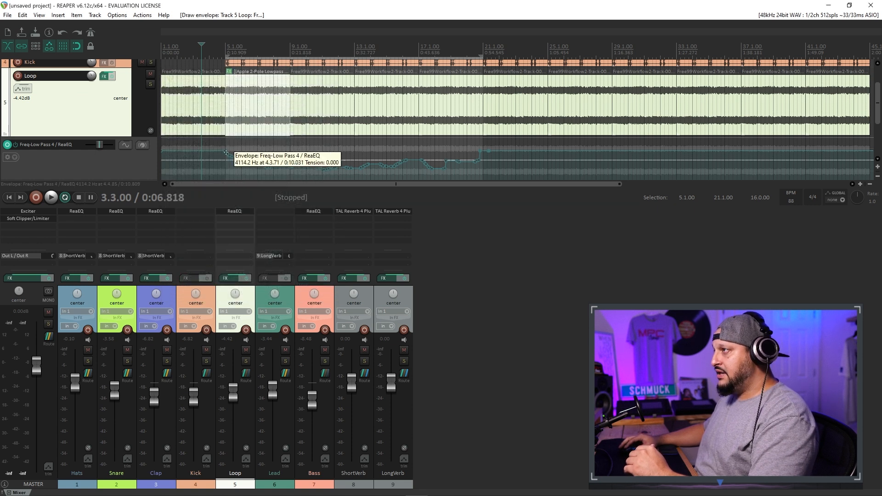
Redraw the Loop's Freq-Low Pass 4 envelope freehand from measure 5 to measure 21 as a wavering filter sweep, listening to playback.
{"action": "mouse_move", "coordinate": [225, 150]}
{"action": "left_mouse_down"}
{"action": "mouse_move", "coordinate": [262, 155]}
{"action": "mouse_move", "coordinate": [244, 161]}
{"action": "mouse_move", "coordinate": [373, 161]}
{"action": "left_mouse_up"}
{"action": "key", "text": "space"}
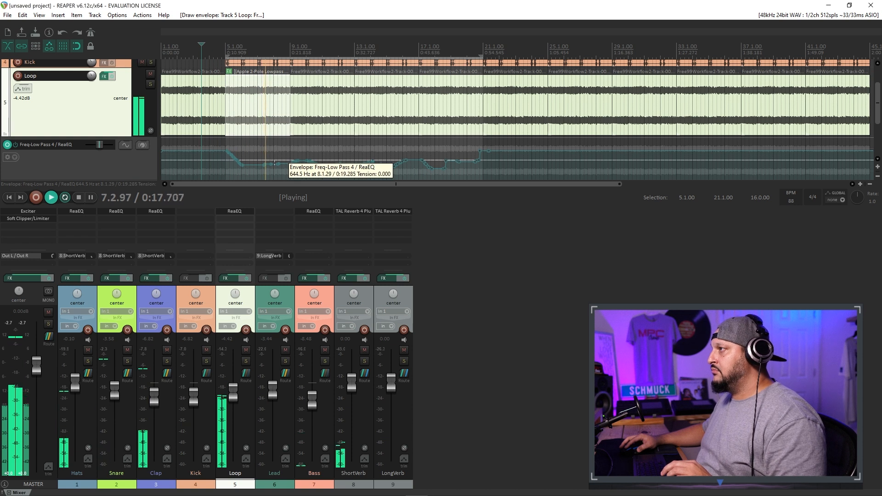
{"action": "mouse_move", "coordinate": [285, 161]}
{"action": "left_mouse_down"}
{"action": "mouse_move", "coordinate": [296, 154]}
{"action": "mouse_move", "coordinate": [393, 167]}
{"action": "left_mouse_up"}
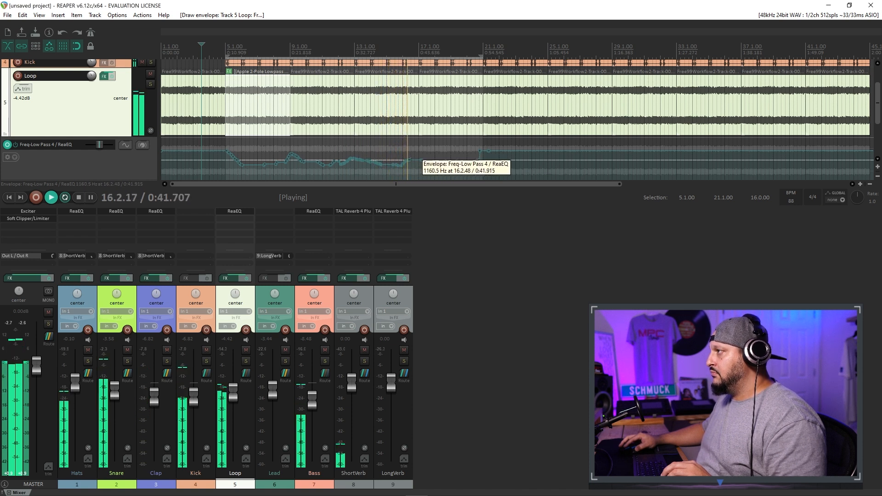
{"action": "mouse_move", "coordinate": [409, 160]}
{"action": "left_mouse_down"}
{"action": "mouse_move", "coordinate": [481, 162]}
{"action": "mouse_move", "coordinate": [482, 150]}
{"action": "left_mouse_up"}
{"action": "key", "text": "space"}
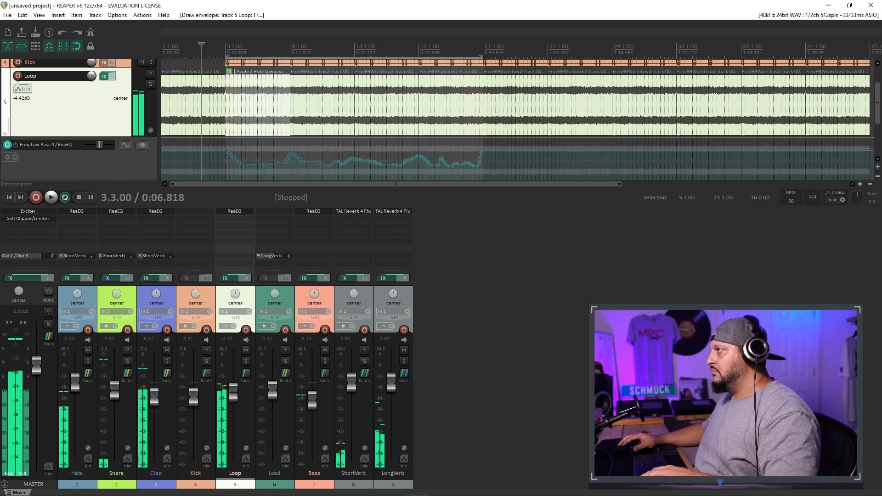
Move the Lead item that starts at measure 17 so it starts at measure 21.
{"action": "scroll", "coordinate": [271, 116], "scroll_direction": "down", "scroll_amount": 4}
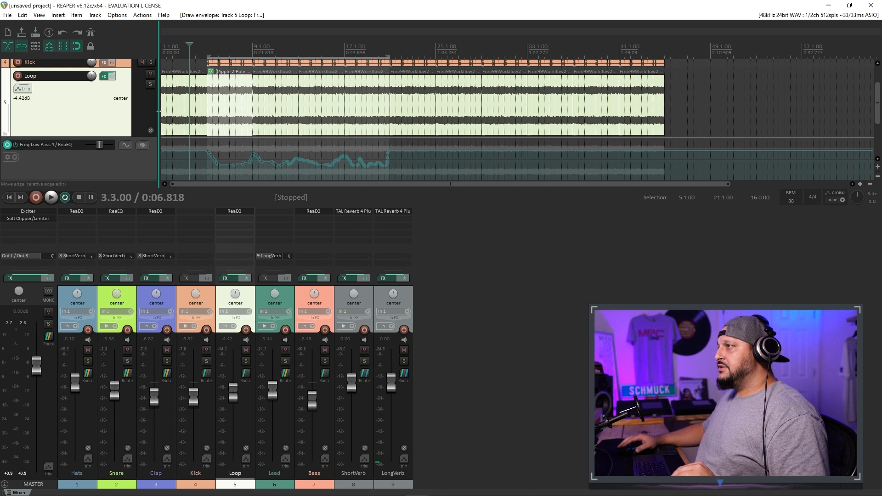
{"action": "scroll", "coordinate": [221, 117], "scroll_direction": "down", "scroll_amount": 5}
{"action": "scroll", "coordinate": [222, 119], "scroll_direction": "down", "scroll_amount": 4}
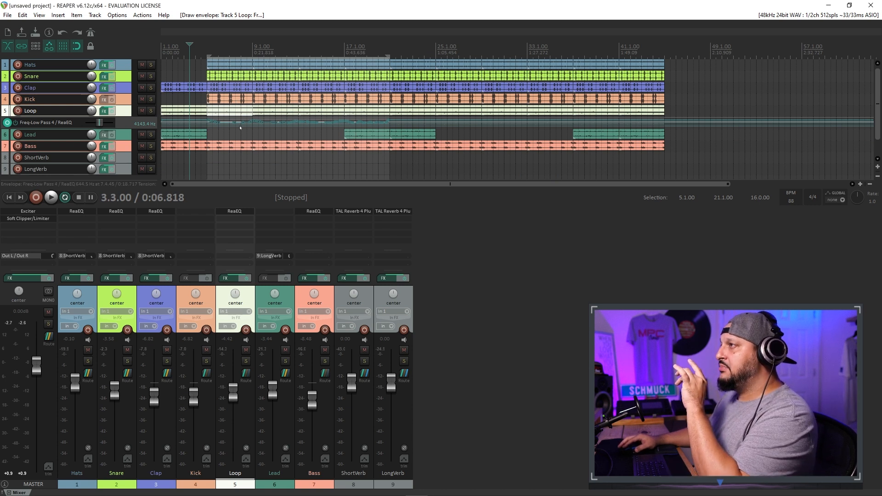
{"action": "left_click", "coordinate": [373, 135]}
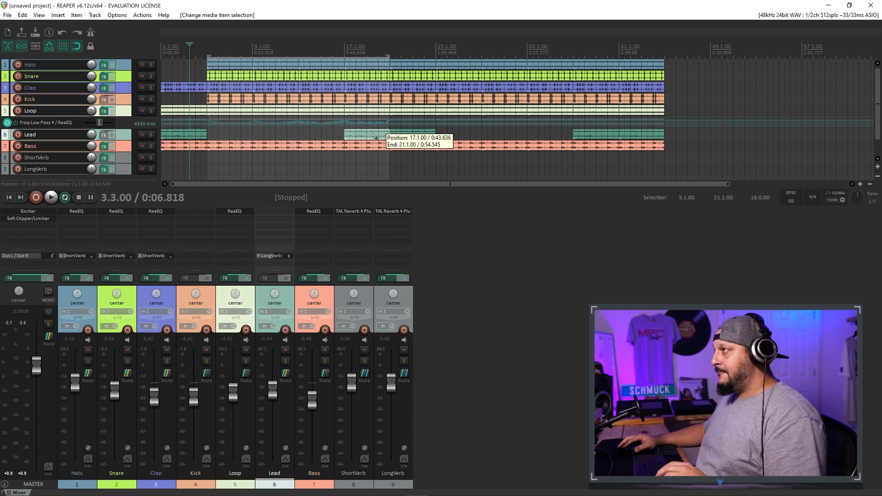
{"action": "mouse_move", "coordinate": [405, 135]}
{"action": "left_mouse_down"}
{"action": "mouse_move", "coordinate": [392, 135]}
{"action": "mouse_move", "coordinate": [420, 137]}
{"action": "left_mouse_up"}
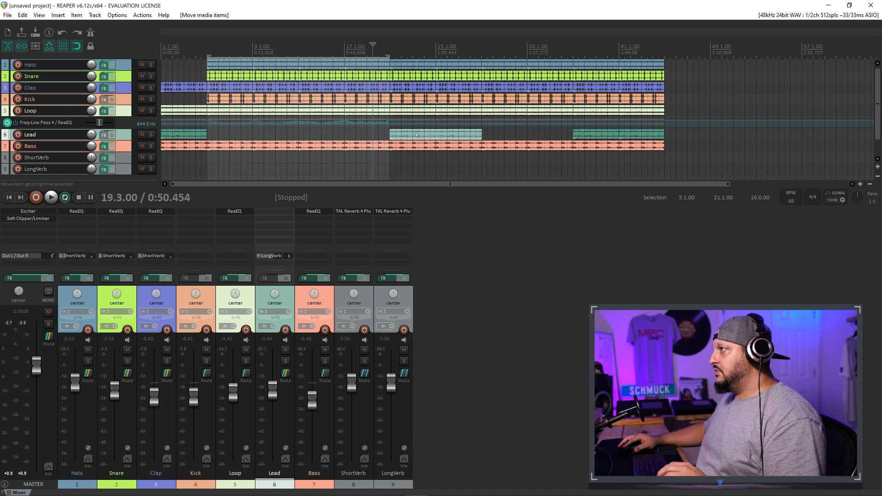
Enlarge the Loop's low-pass envelope lane, extend the time selection's end to 32.3.00 and play the song.
{"action": "key", "text": "space"}
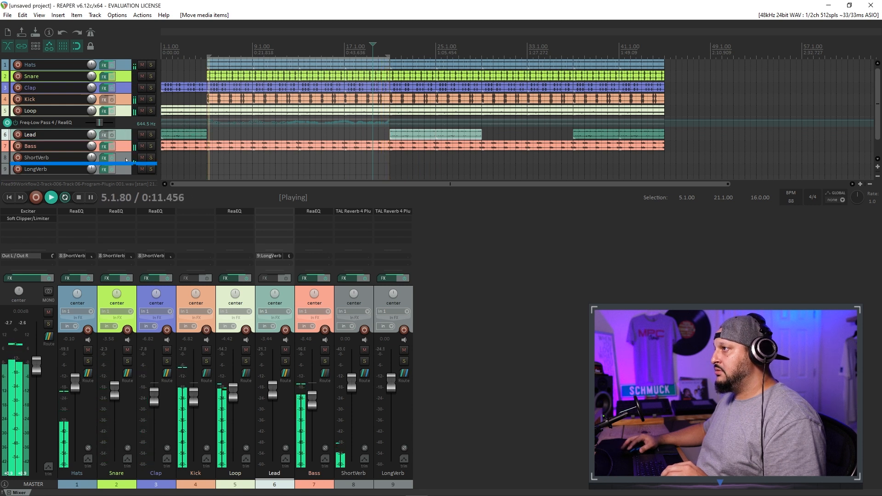
{"action": "left_click_drag", "start_coordinate": [129, 128], "coordinate": [144, 157]}
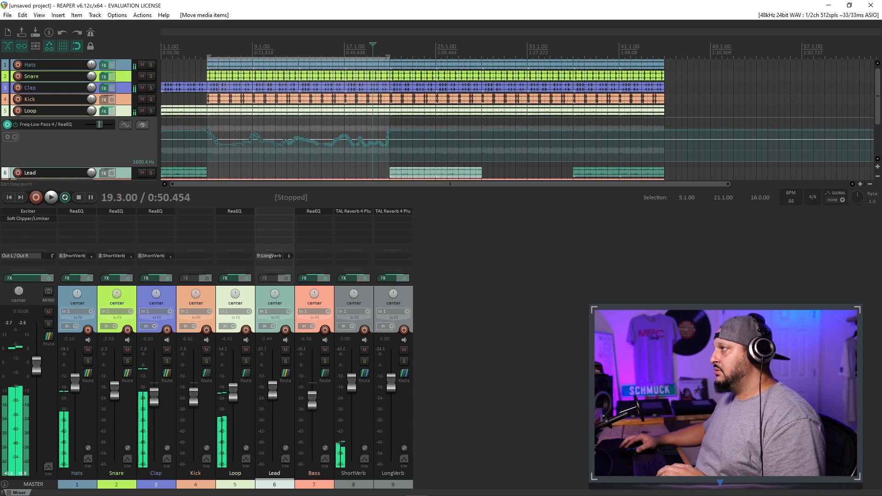
{"action": "left_click_drag", "start_coordinate": [389, 58], "coordinate": [519, 57]}
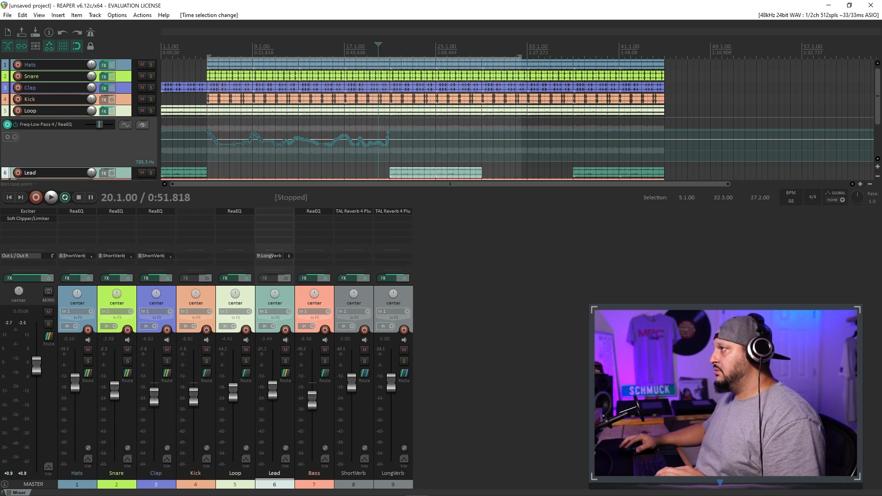
{"action": "key", "text": "space"}
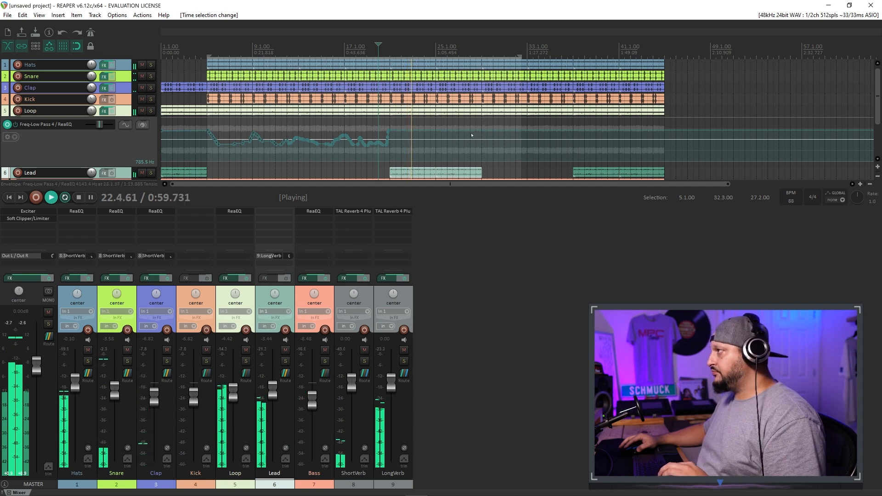
Draw a second low-pass sweep on the Loop's envelope from measure 29 to about measure 41, and extend the time selection's end to 45.1.00.
{"action": "mouse_move", "coordinate": [482, 130]}
{"action": "left_mouse_down"}
{"action": "mouse_move", "coordinate": [497, 146]}
{"action": "mouse_move", "coordinate": [525, 133]}
{"action": "mouse_move", "coordinate": [540, 143]}
{"action": "mouse_move", "coordinate": [620, 138]}
{"action": "left_mouse_up"}
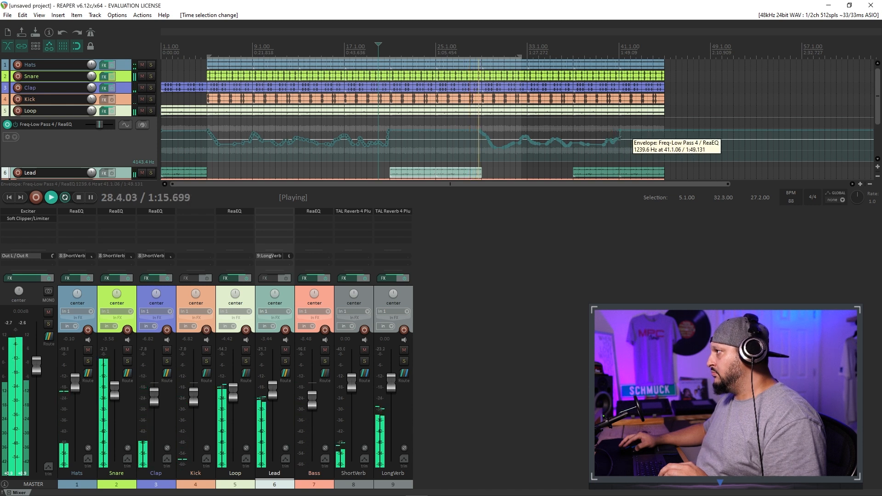
{"action": "left_click_drag", "start_coordinate": [620, 136], "coordinate": [625, 128]}
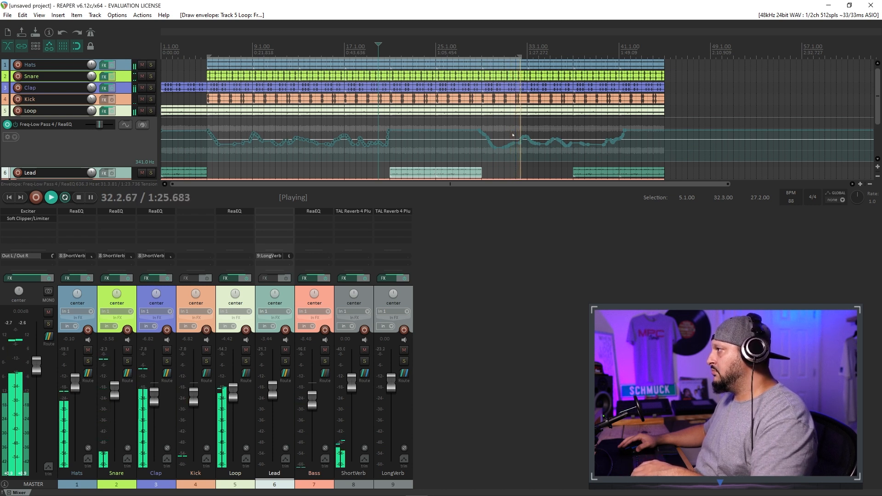
{"action": "key", "text": "space"}
{"action": "left_click_drag", "start_coordinate": [520, 55], "coordinate": [664, 54]}
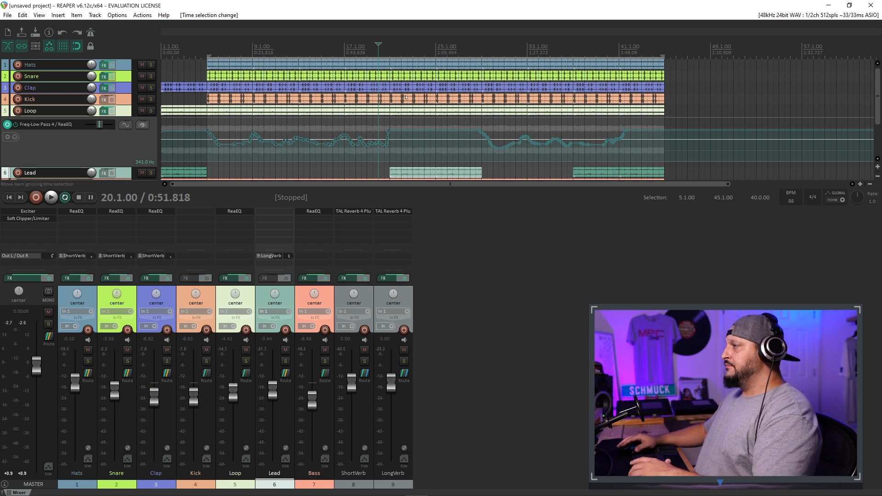